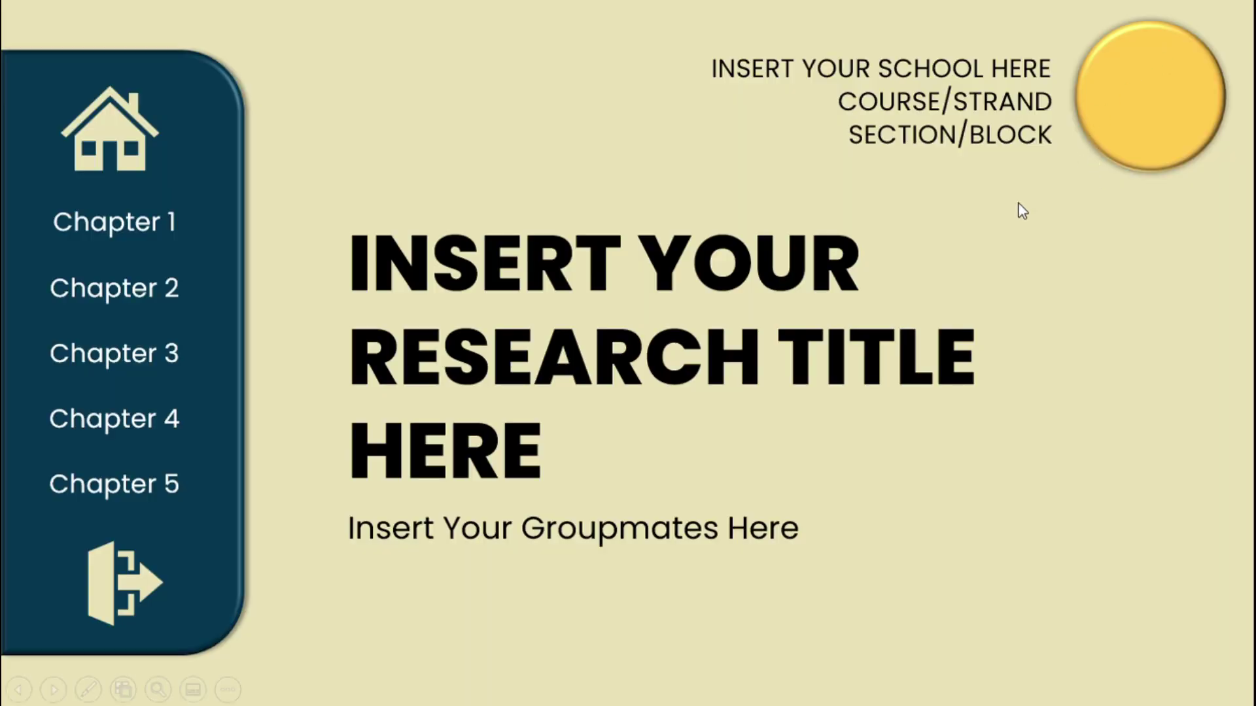
In Slide Show, test Chapter 1 and its Statement of the Problems, Objectives and Background of the Study tabs
left_click(162, 220)
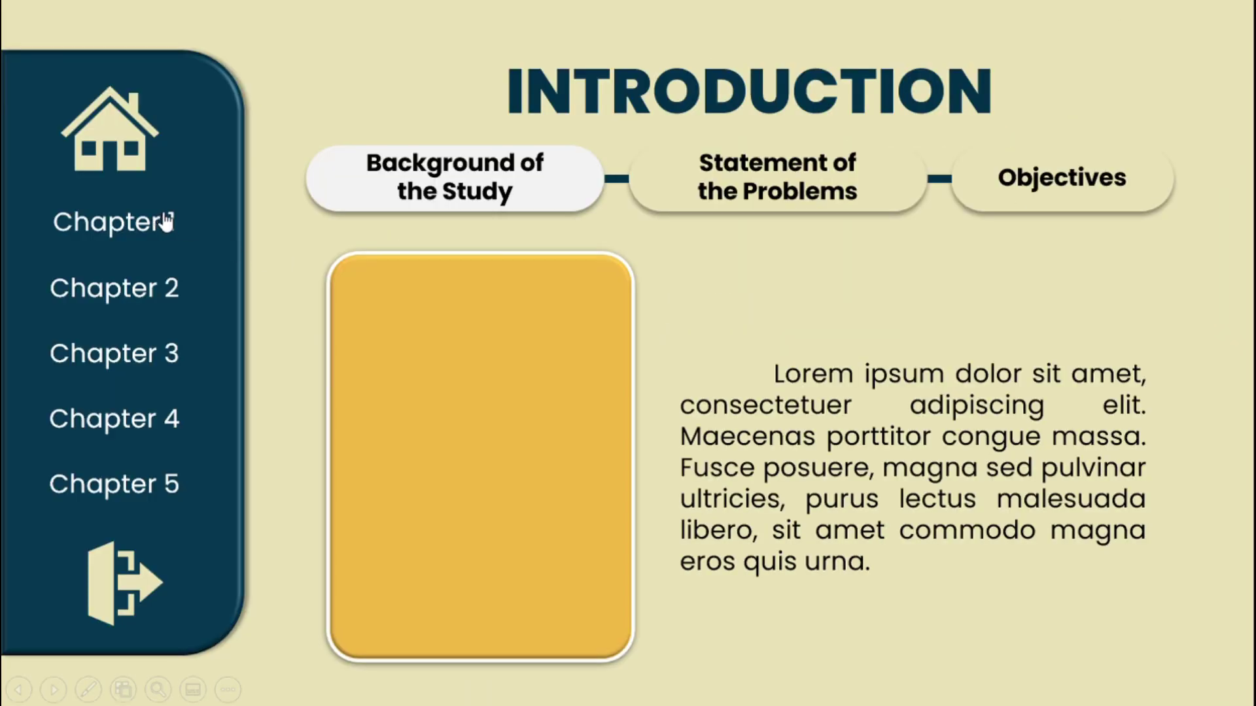
left_click(662, 196)
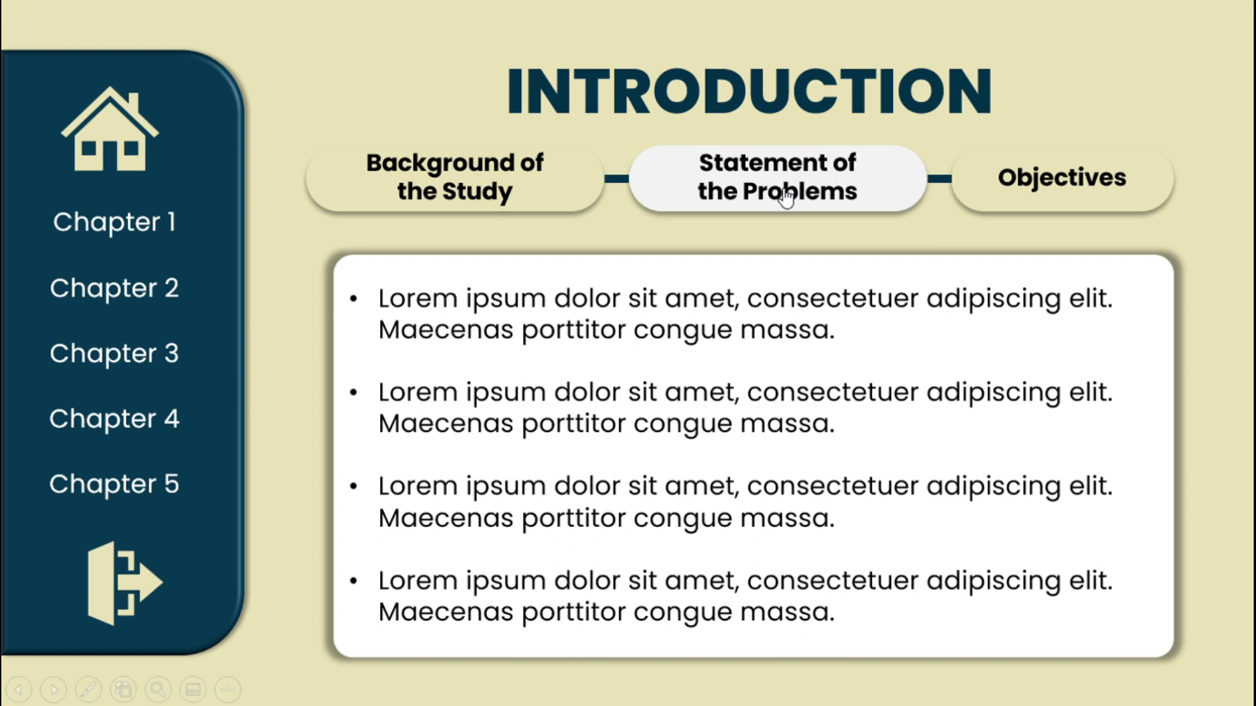
left_click(998, 201)
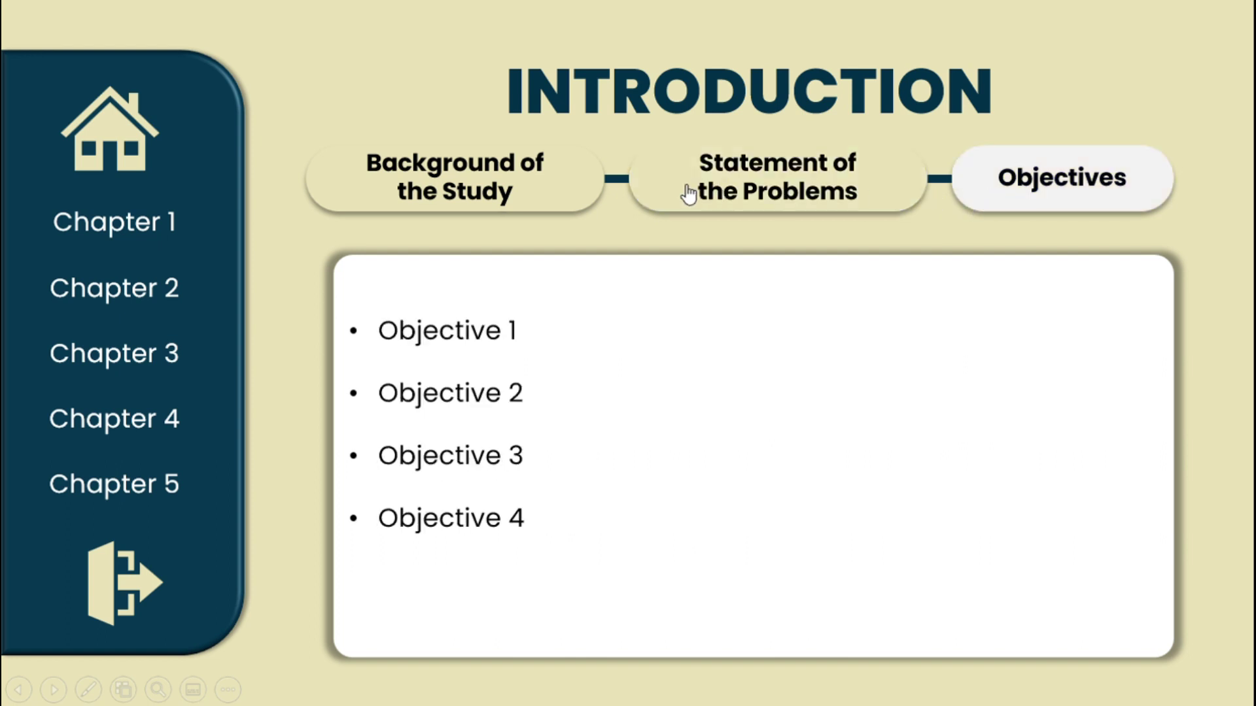
left_click(686, 193)
left_click(573, 192)
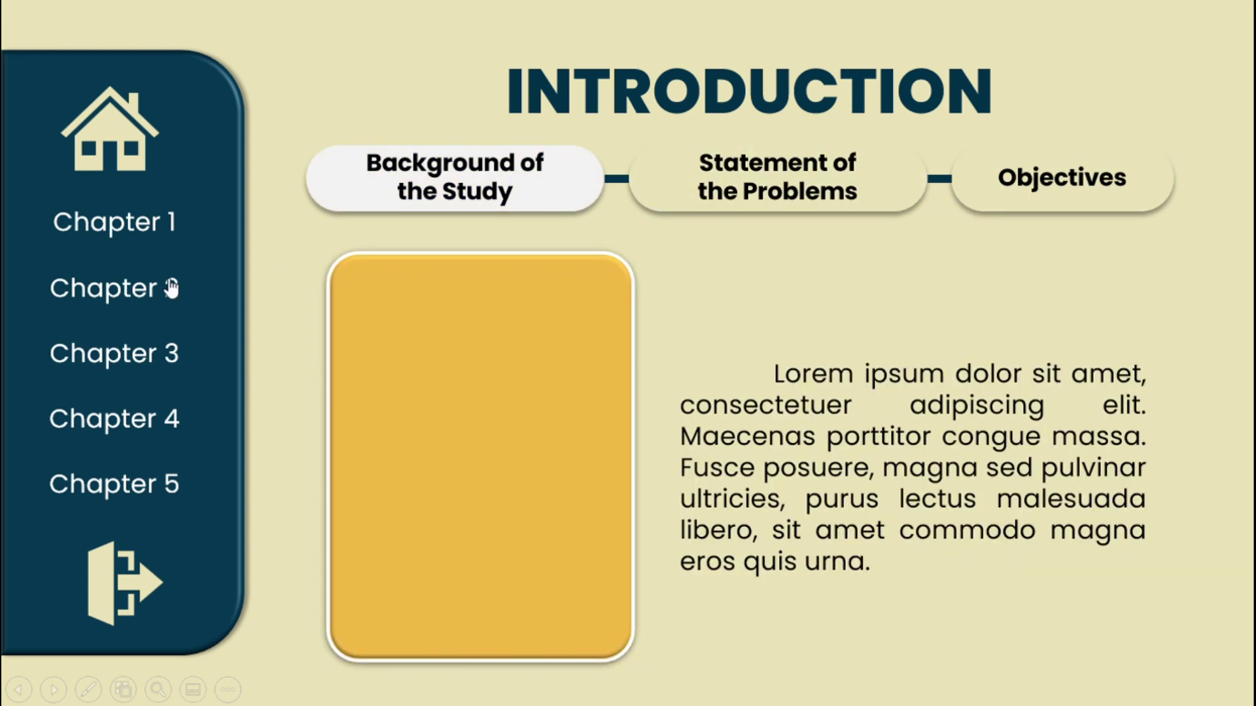
Jump through Chapters 2, 3 and 4, toggling the Results and Discussions tabs
left_click(171, 288)
left_click(137, 357)
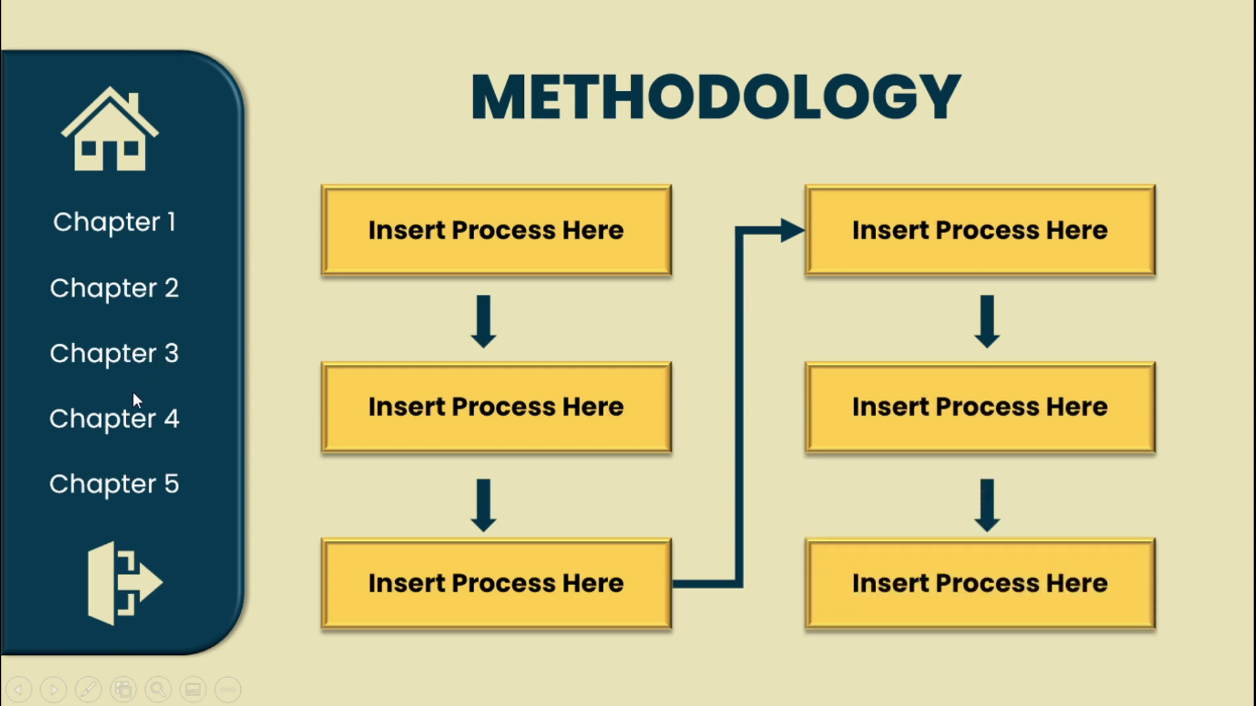
left_click(116, 426)
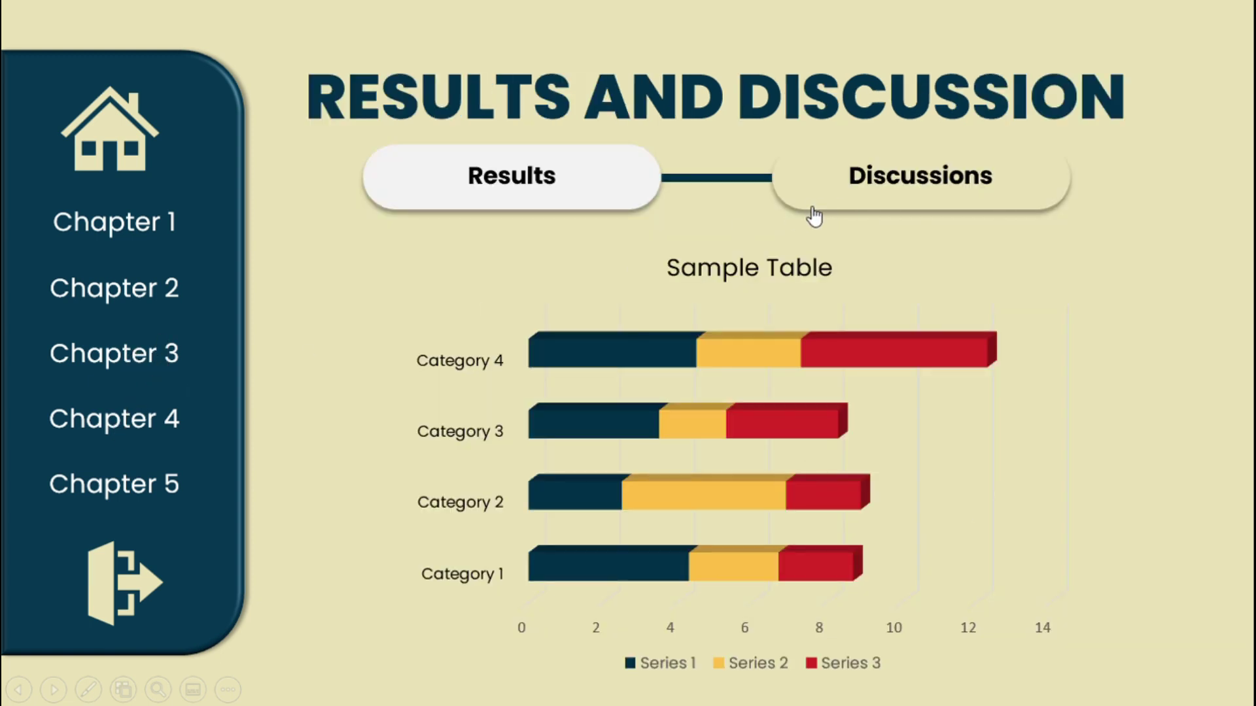
left_click(815, 208)
left_click(621, 206)
left_click(857, 206)
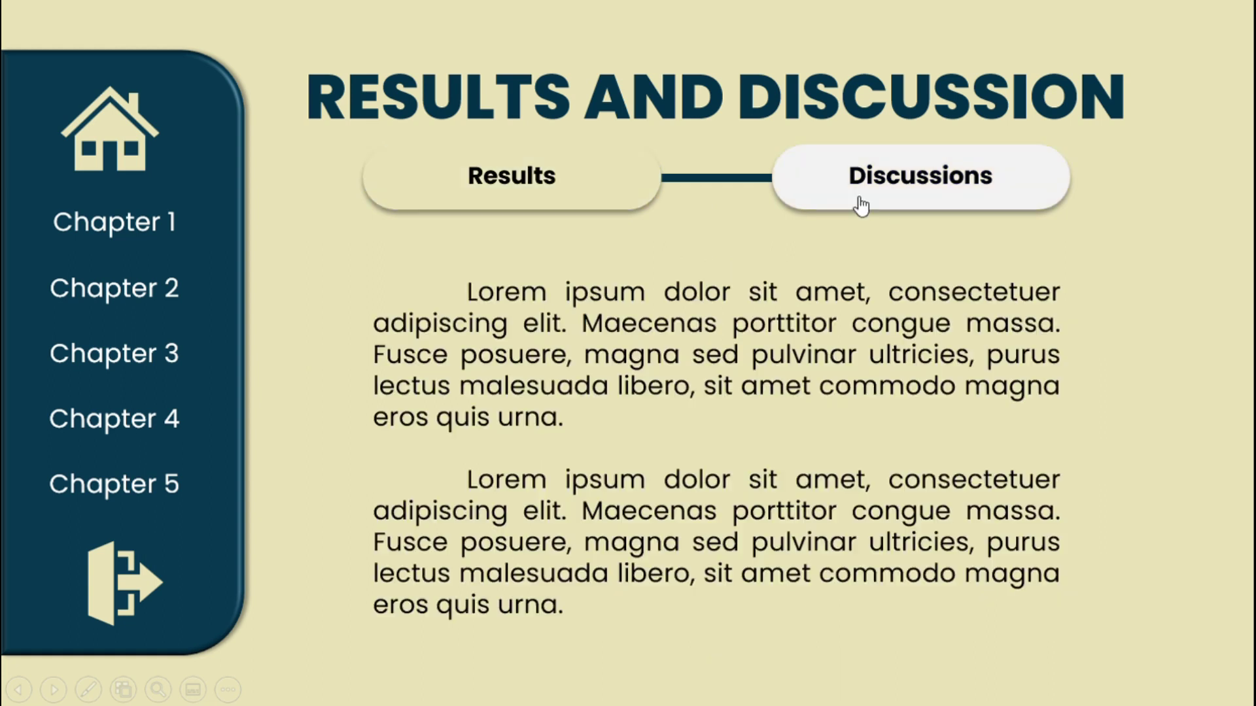
Open Chapter 5 and cycle through its Summary, Conclusions and Recommendations tabs
left_click(104, 487)
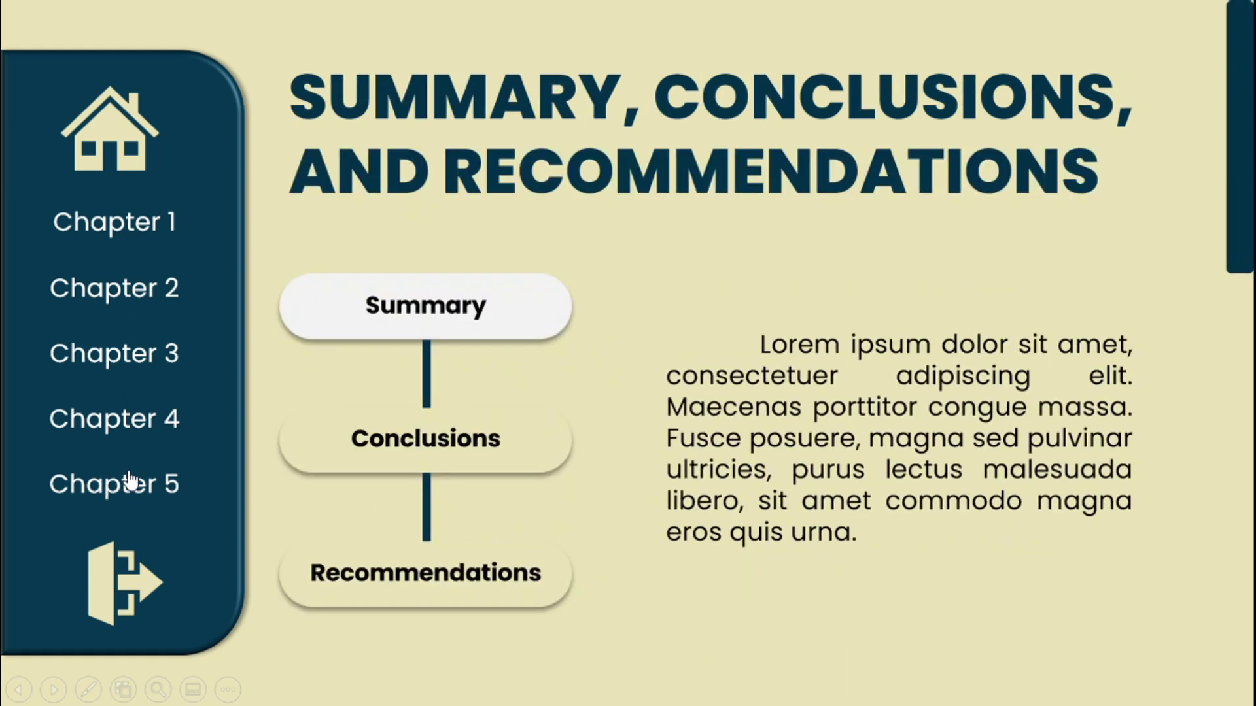
left_click(561, 460)
left_click(558, 572)
left_click(510, 452)
left_click(508, 338)
left_click(514, 445)
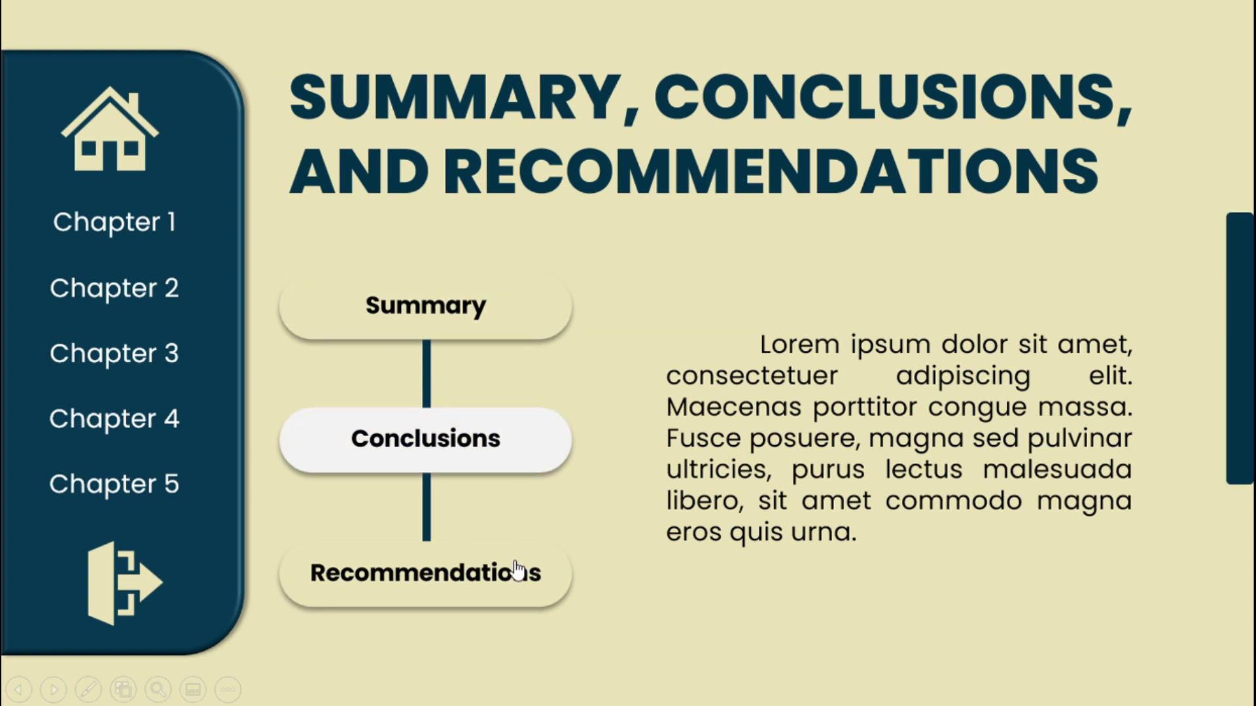
left_click(518, 575)
Recheck Chapters 4, 2 and 1 with their tabs, return to the title slide, and exit the slideshow
left_click(154, 432)
left_click(829, 195)
left_click(622, 190)
left_click(145, 312)
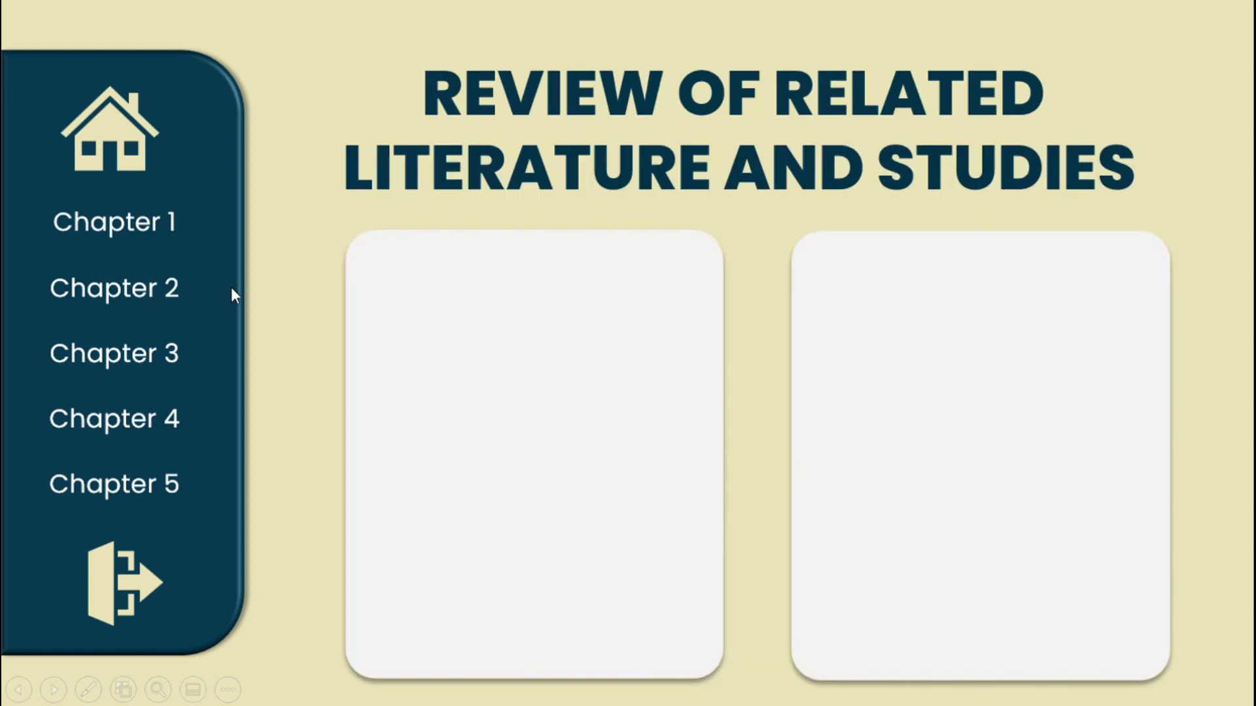
left_click(164, 240)
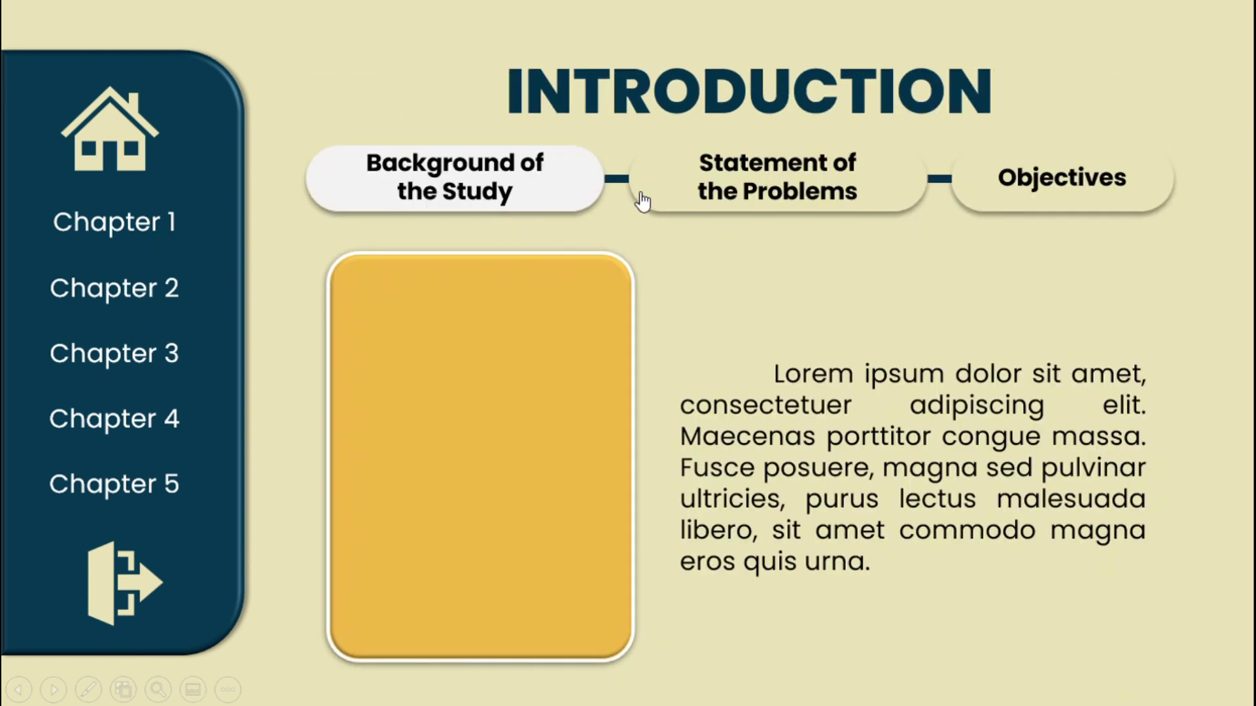
left_click(648, 201)
left_click(994, 205)
left_click(698, 196)
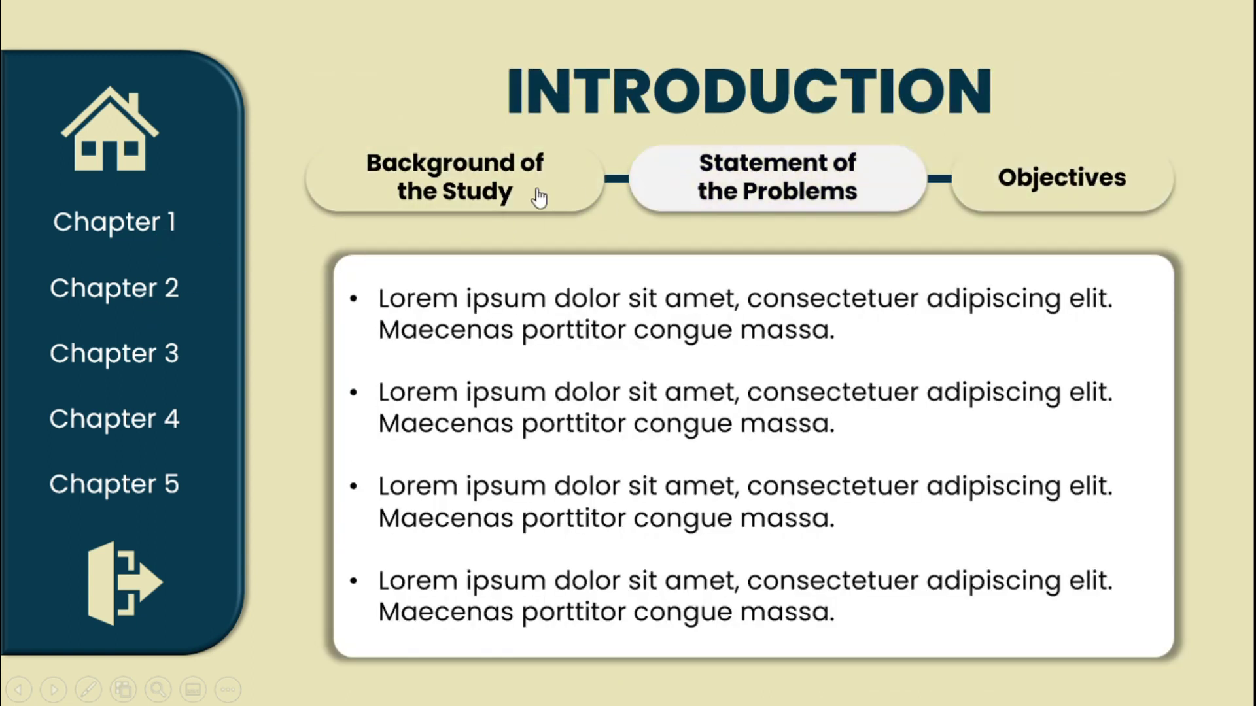
left_click(539, 197)
left_click(122, 161)
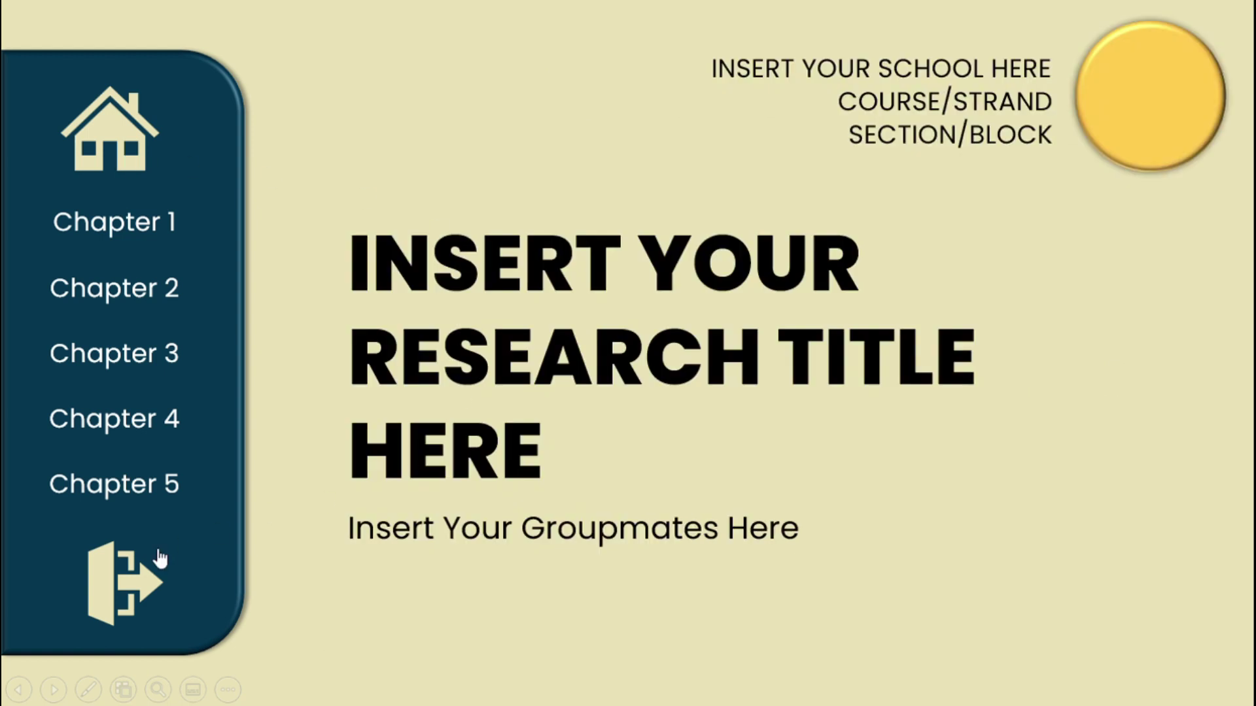
left_click(121, 576)
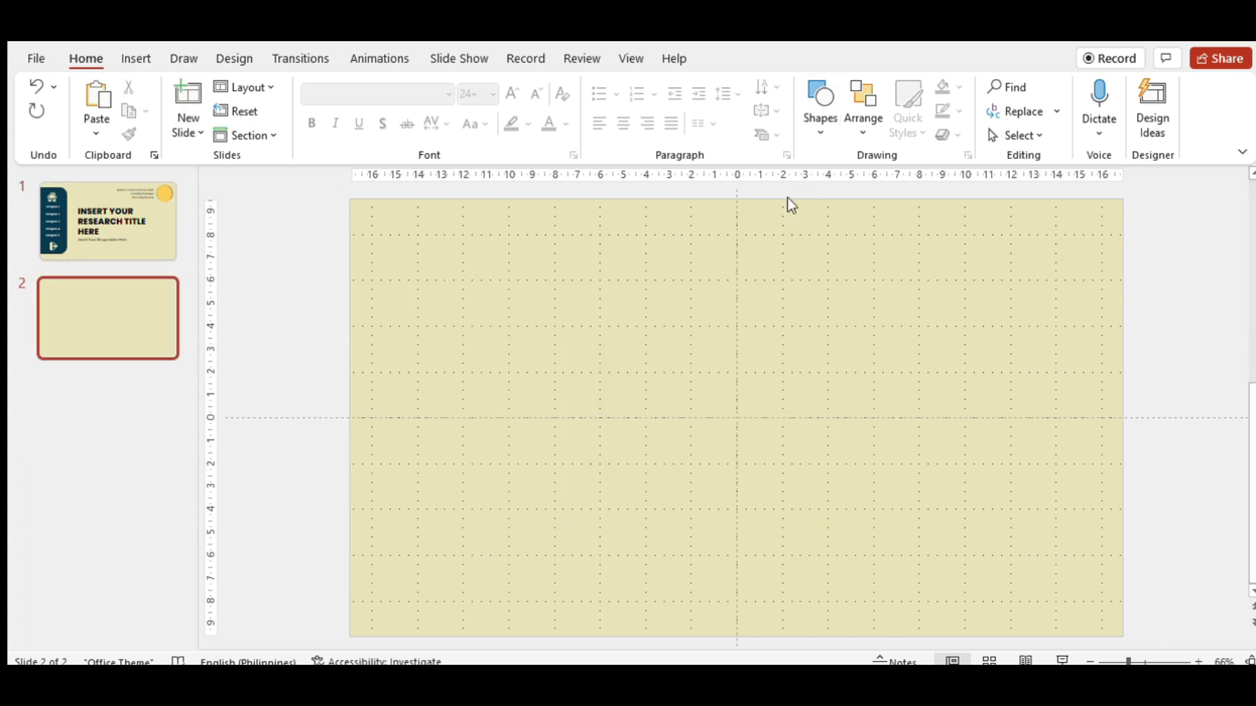
Add a centred text box reading INTRODUCTION at font size 60
left_click(657, 378)
type("INTRODUCTION")
key("ctrl+a")
left_click(623, 123)
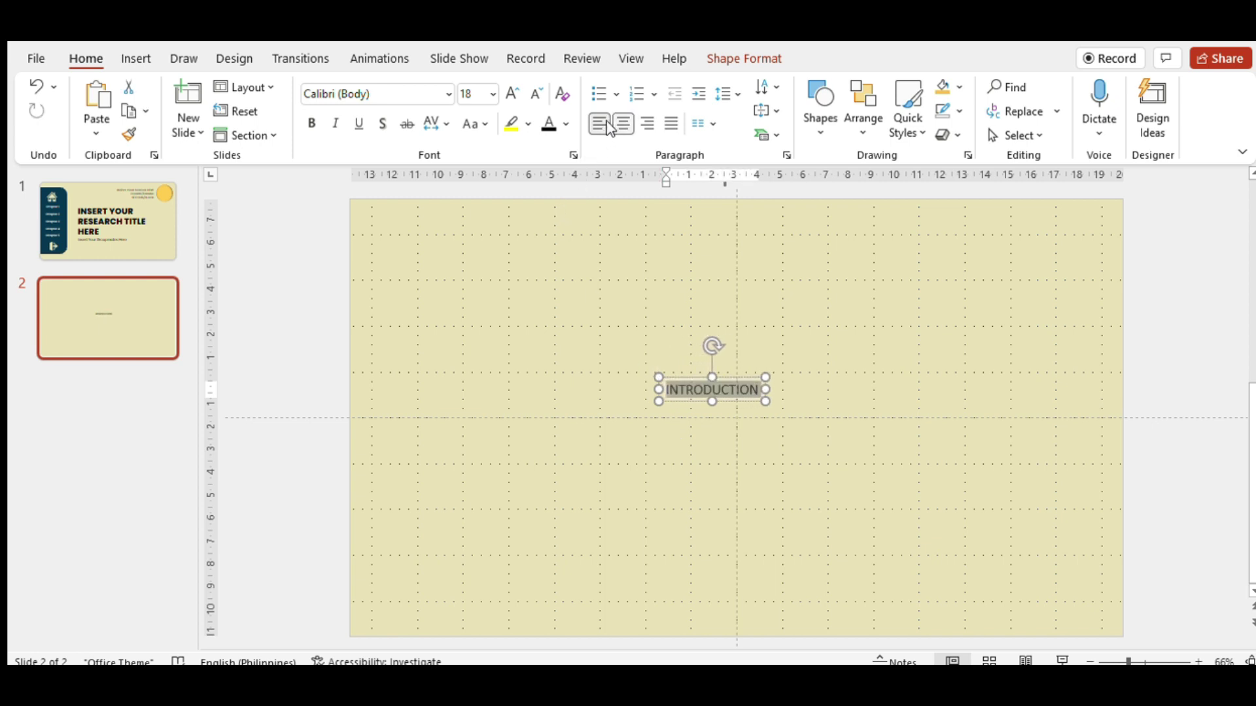
left_click(469, 98)
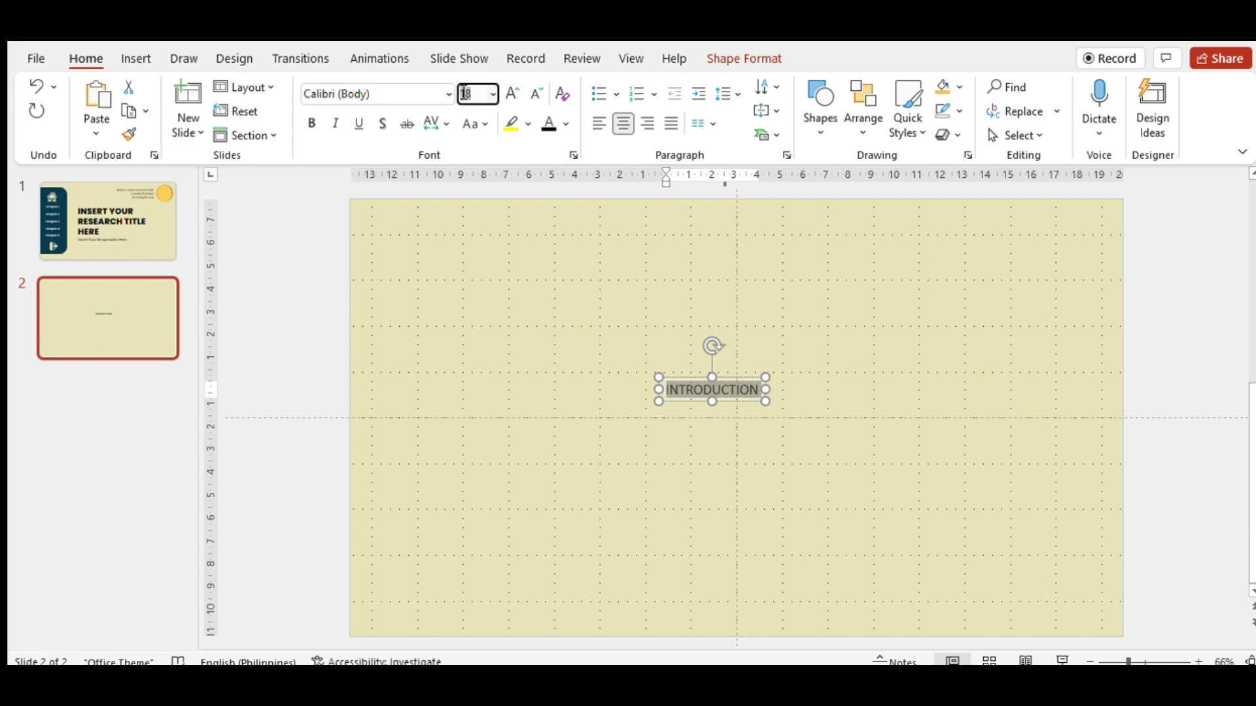
type("60")
key("Return")
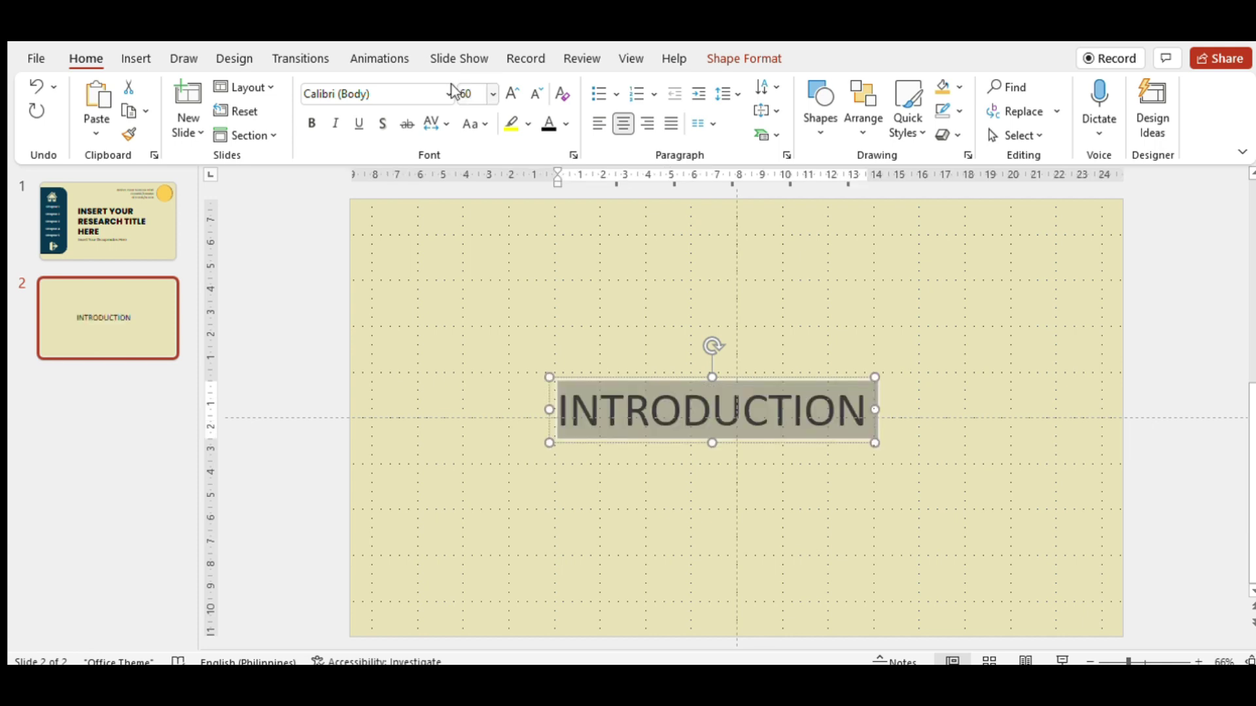
Switch the title to Poppins ExtraBold and move it up toward the slide top
left_click(440, 93)
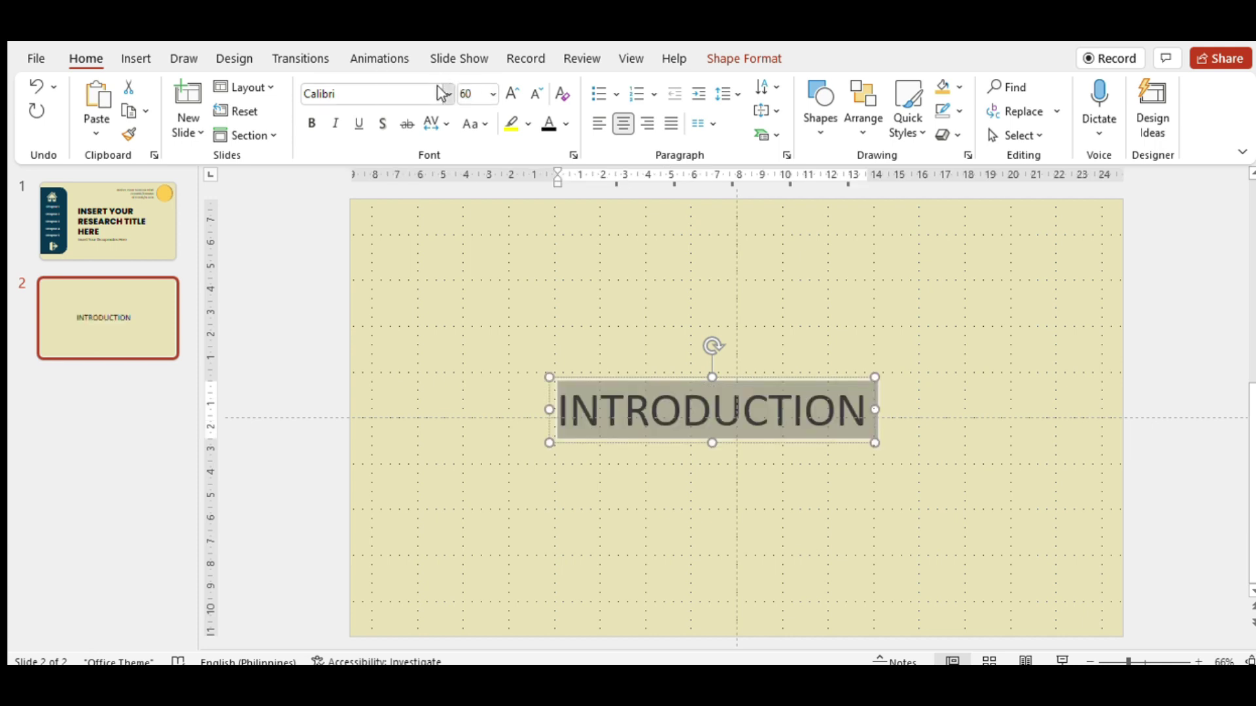
type("Poppins ExtraBold")
key("Return")
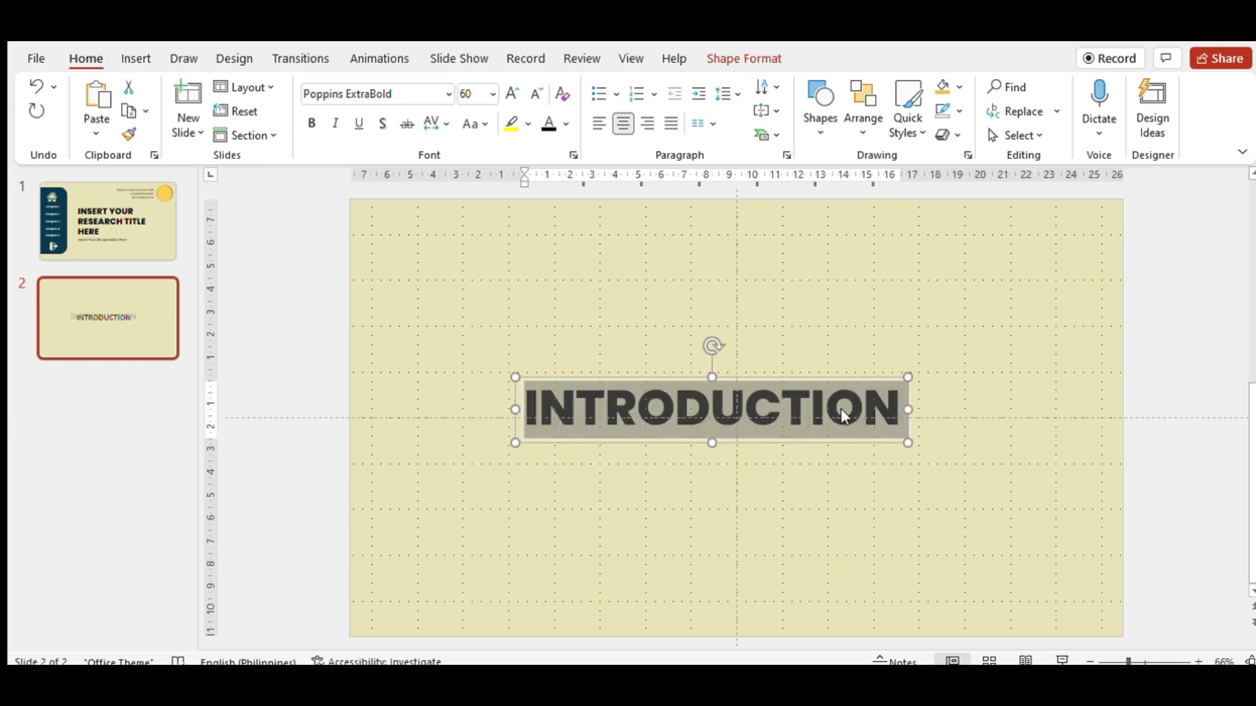
mouse_move(816, 448)
left_mouse_down()
mouse_move(876, 293)
mouse_move(835, 294)
left_mouse_up()
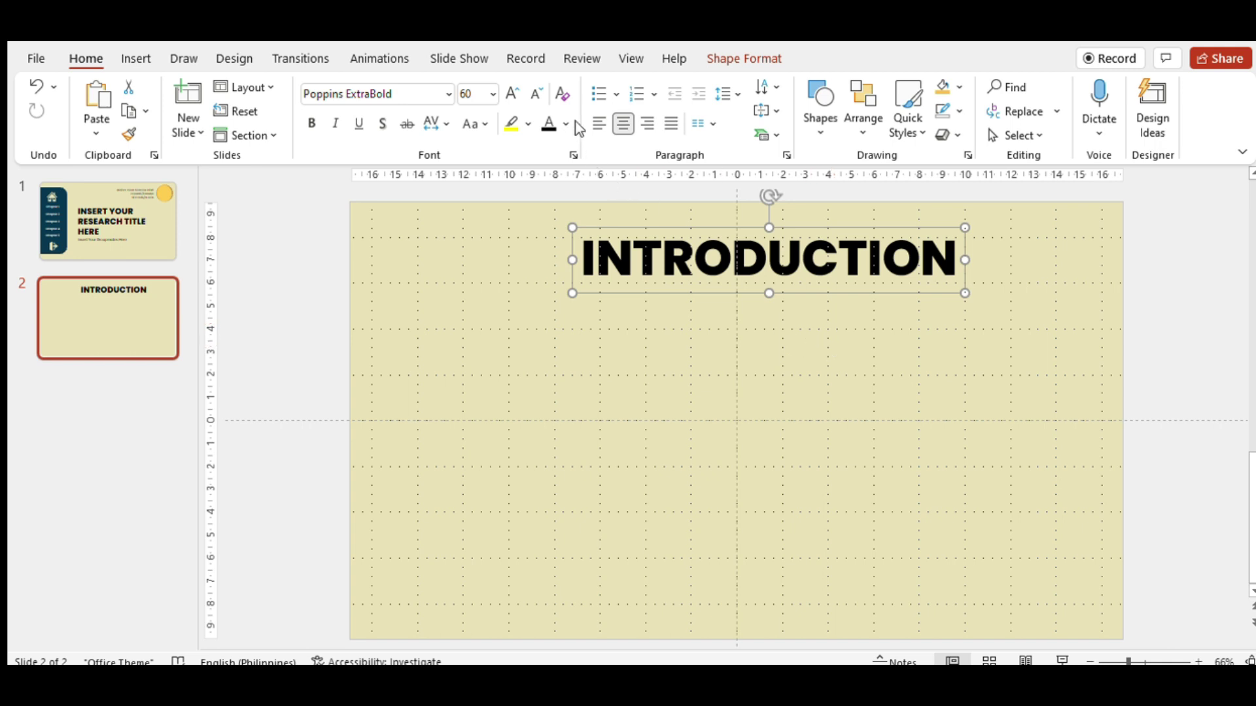
Colour the title dark navy, shrink it to 48 pt, and centre it near the top
left_click(550, 124)
left_click(579, 294)
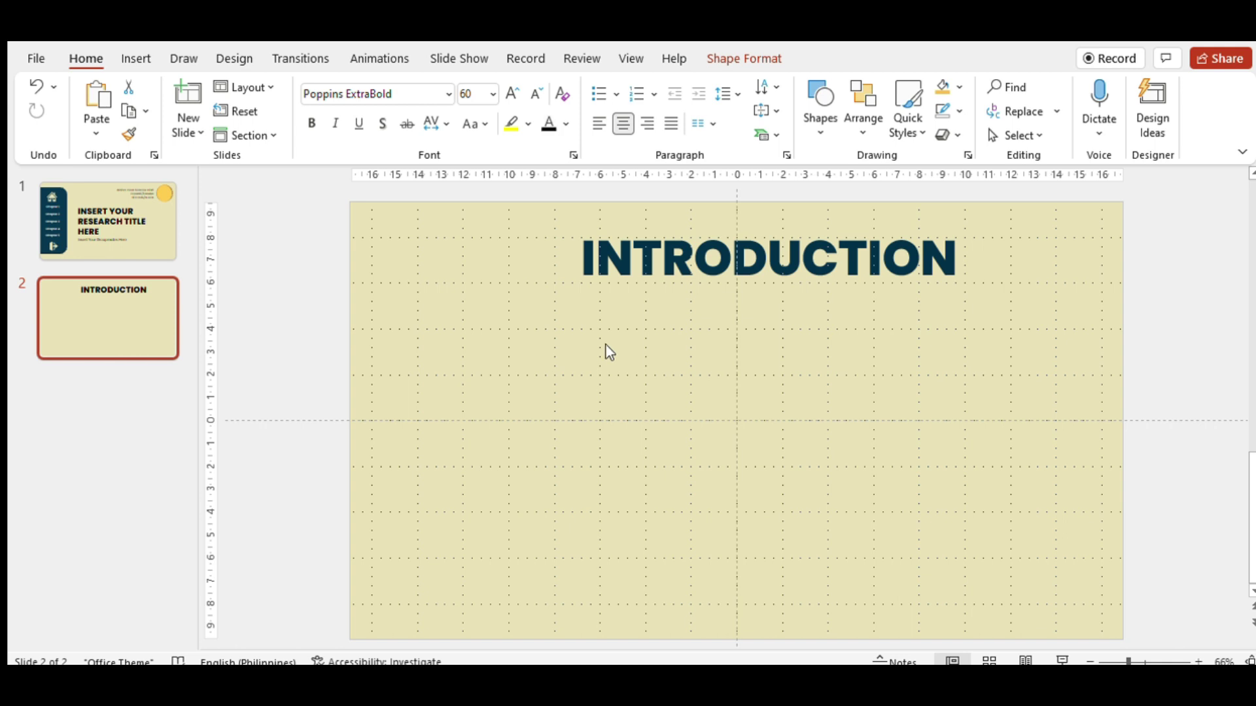
left_click(795, 294)
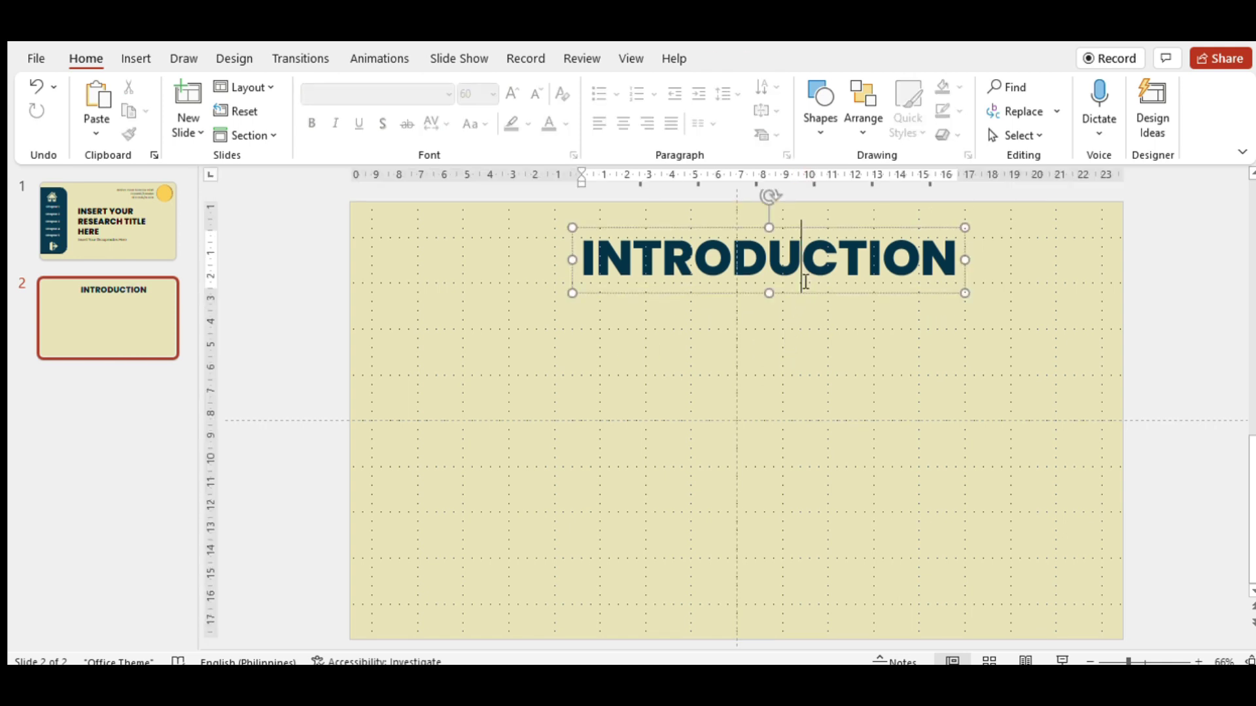
left_click(536, 93)
left_click(536, 94)
left_click(784, 285)
left_click_drag(784, 285, 787, 288)
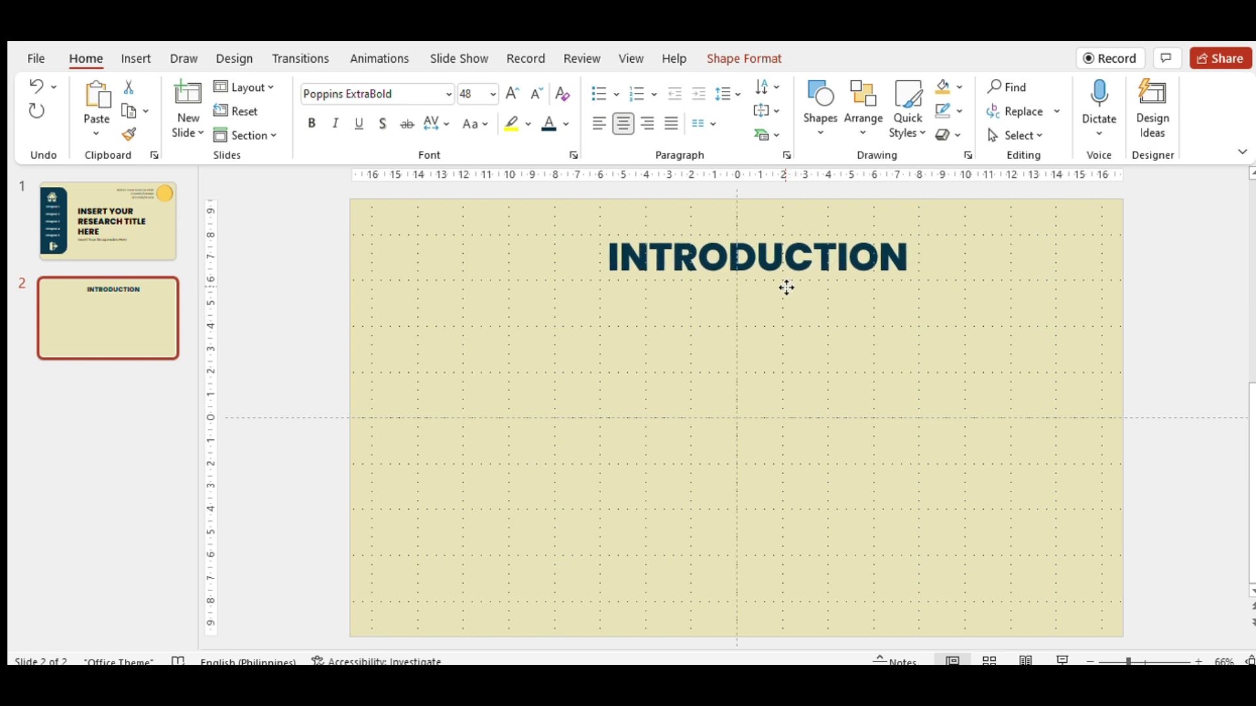
left_click_drag(786, 288, 757, 286)
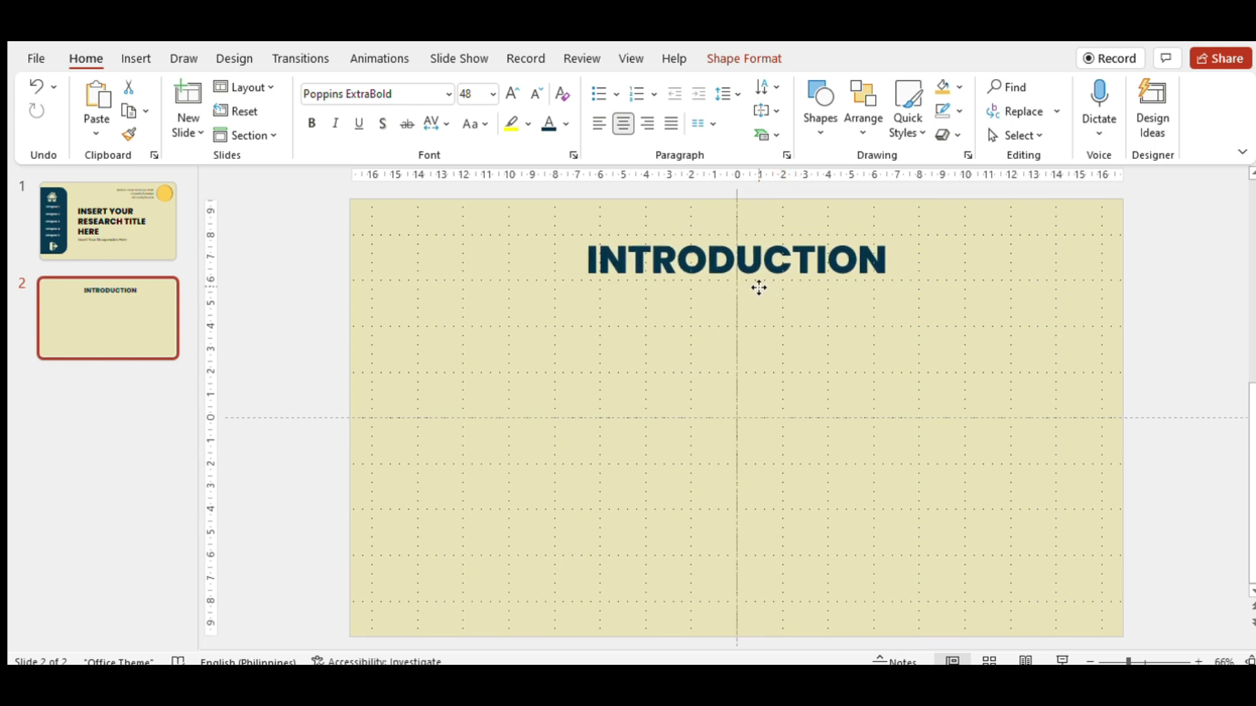
left_click(108, 221)
Group the navy chapter sidebar on the title slide and paste it onto slide 2
mouse_move(314, 230)
left_mouse_down()
mouse_move(406, 258)
mouse_move(519, 611)
left_mouse_up()
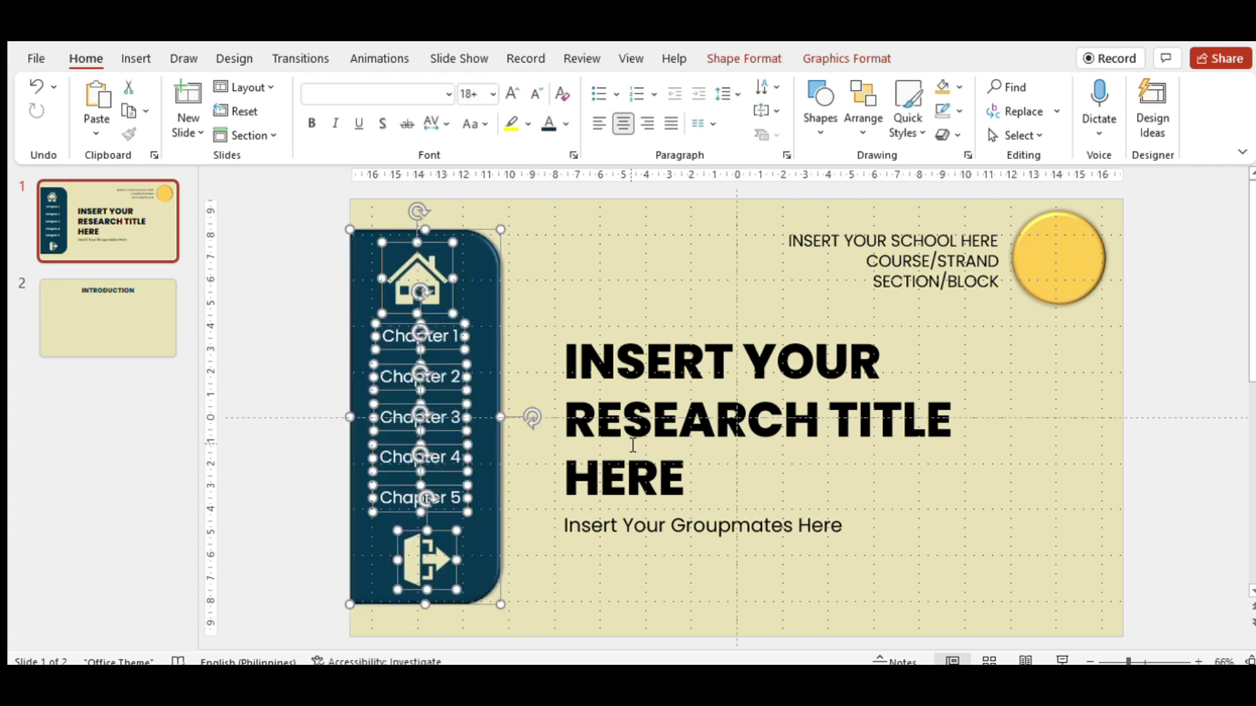
key("ctrl+g")
left_click(98, 353)
key("ctrl+v")
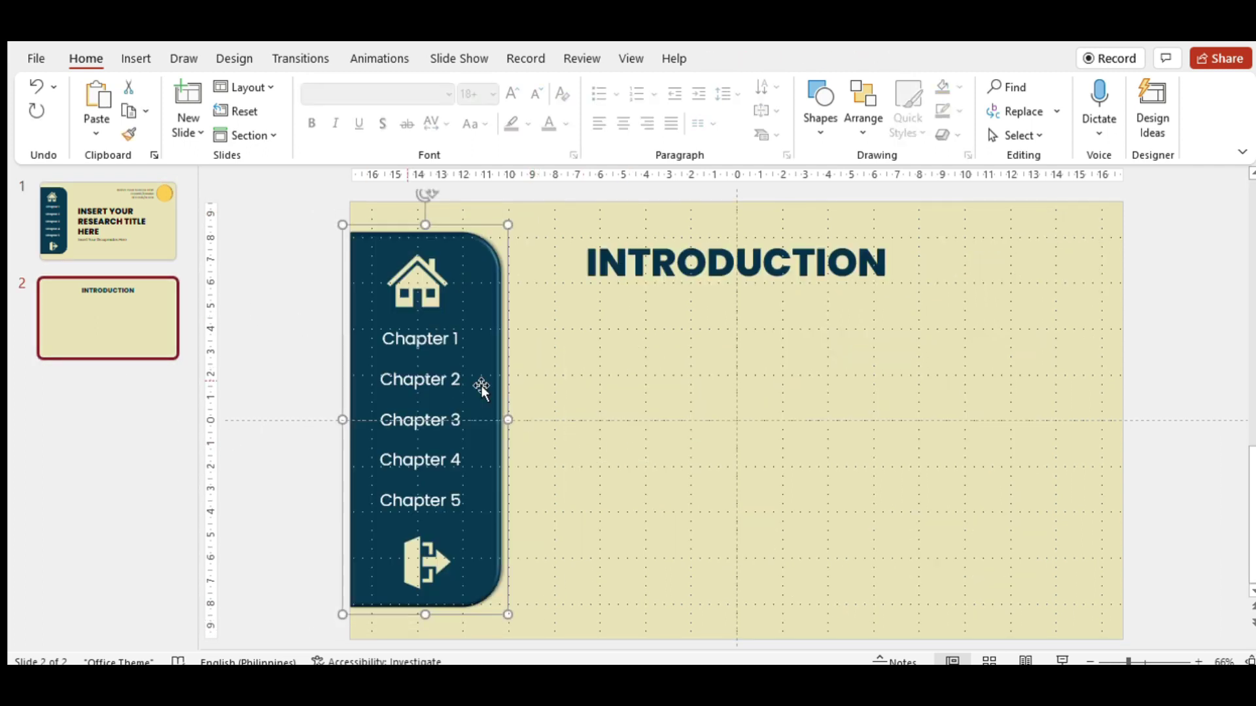
Align the INTRODUCTION title with the sidebar's top and draw a blue rounded pill below it
left_click(673, 426)
left_click(791, 281)
left_click_drag(785, 294, 783, 286)
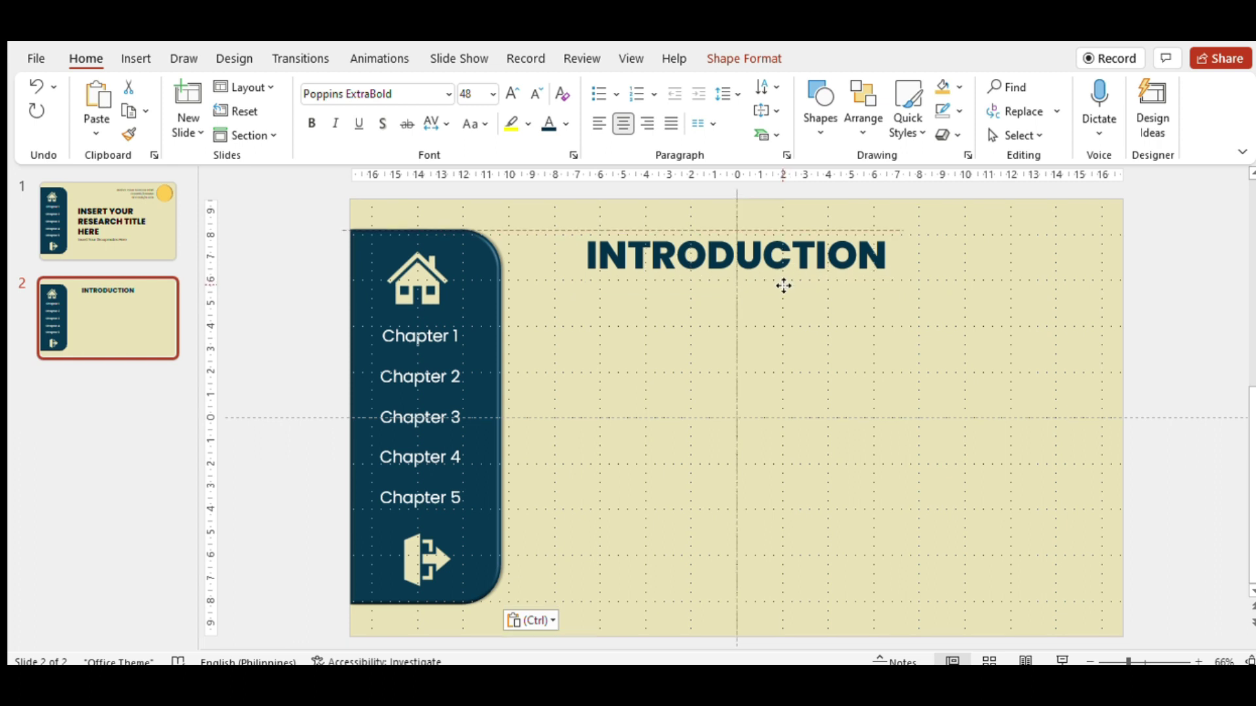
left_click(729, 351)
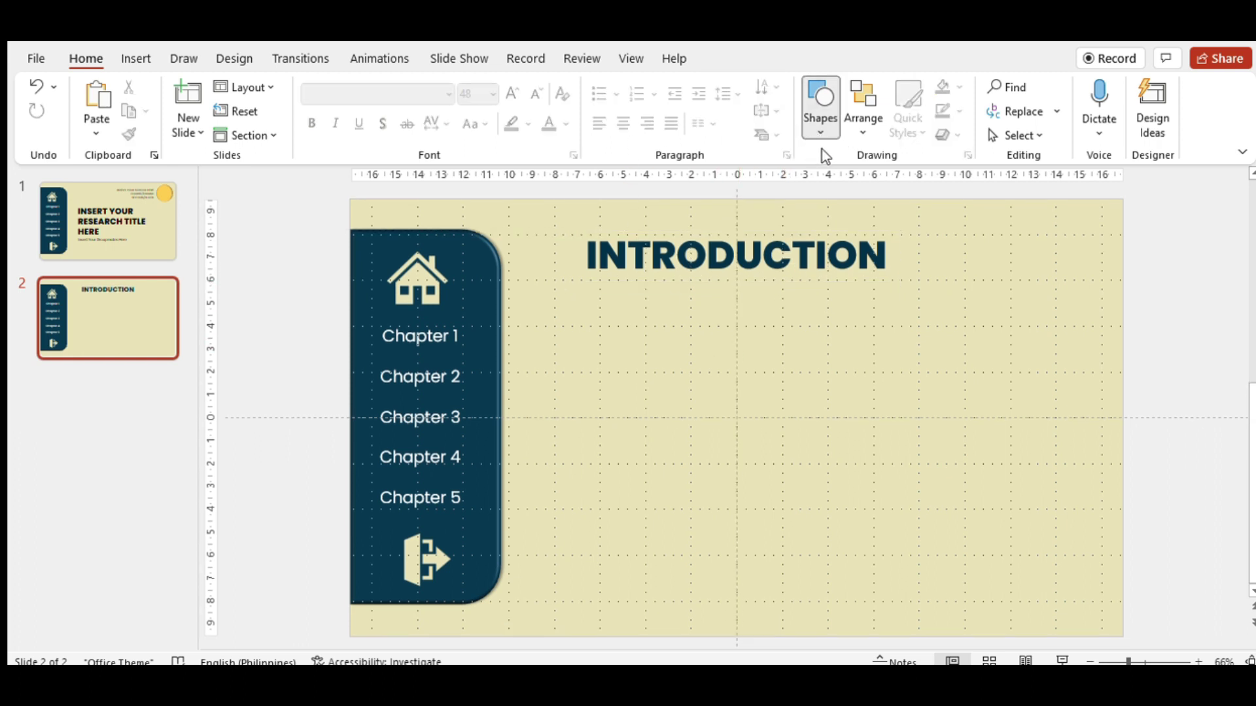
mouse_move(561, 314)
left_mouse_down()
mouse_move(712, 364)
mouse_move(587, 314)
mouse_move(640, 305)
left_mouse_up()
Label the pill 'Background of the Study', widen it to 7.66 cm, and give it a white fill
left_click(749, 254)
left_click(649, 307)
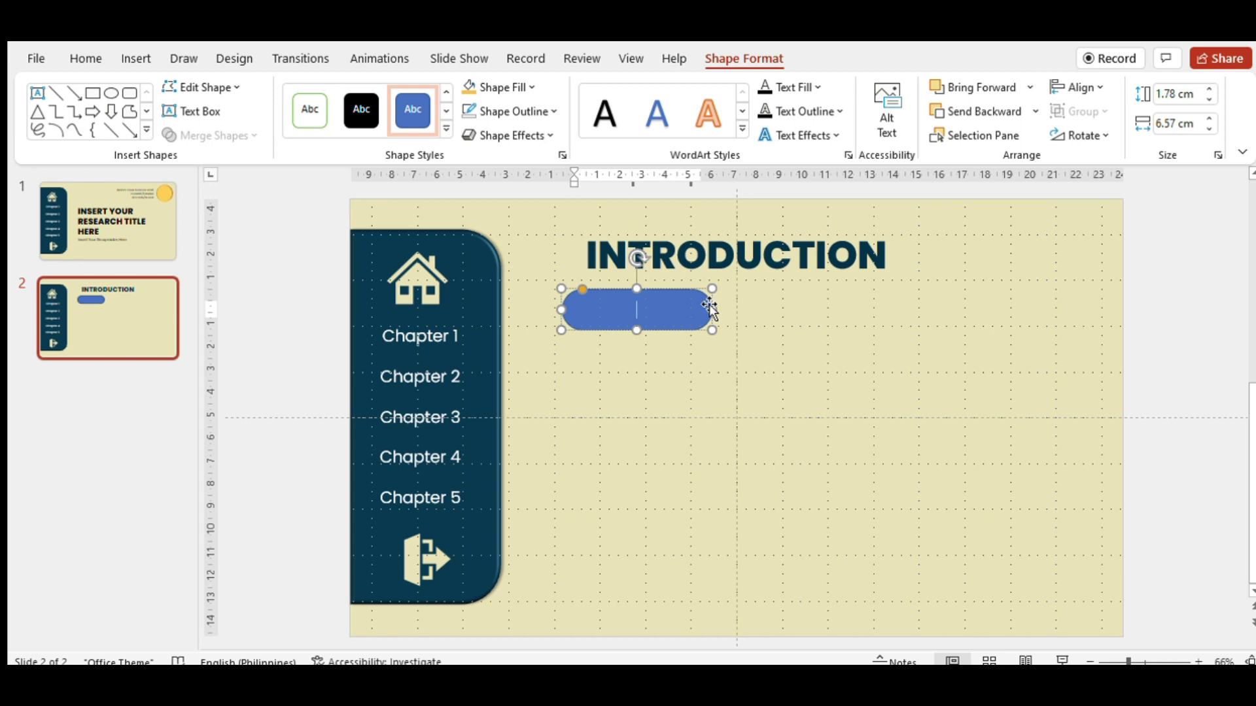
type("Background")
type(" of the Study")
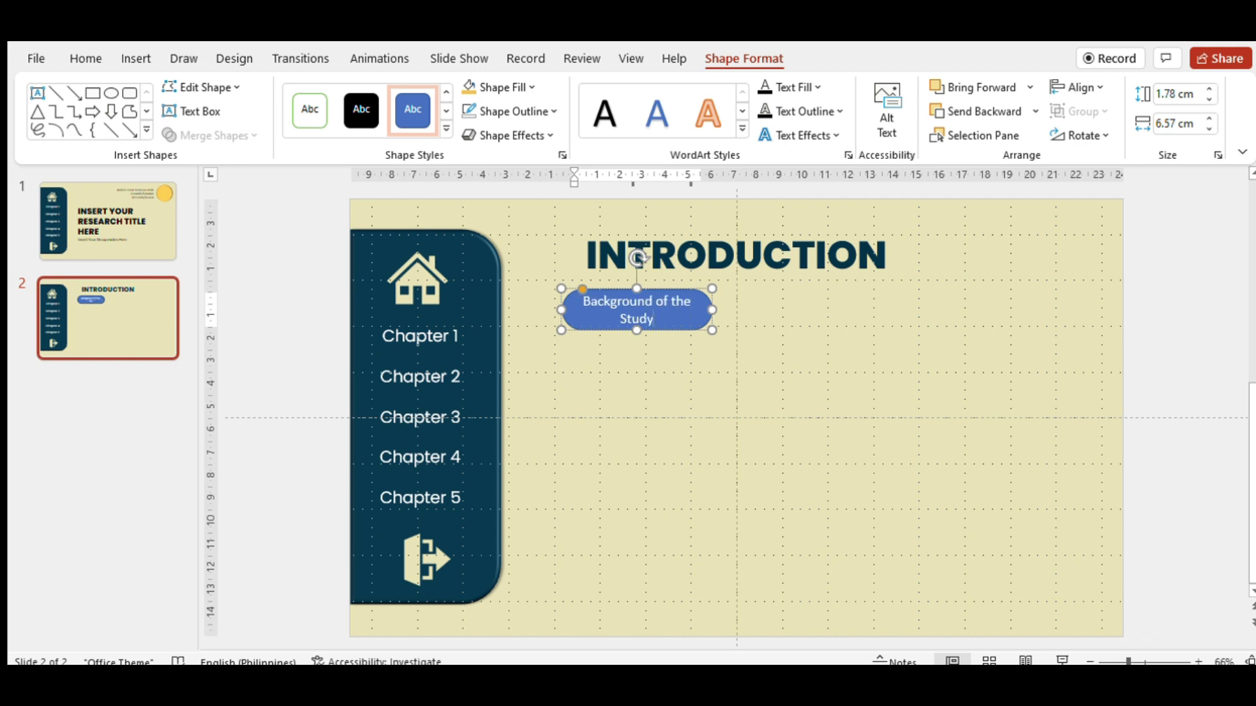
left_click_drag(711, 304, 809, 284)
left_click(818, 318)
left_click(794, 265)
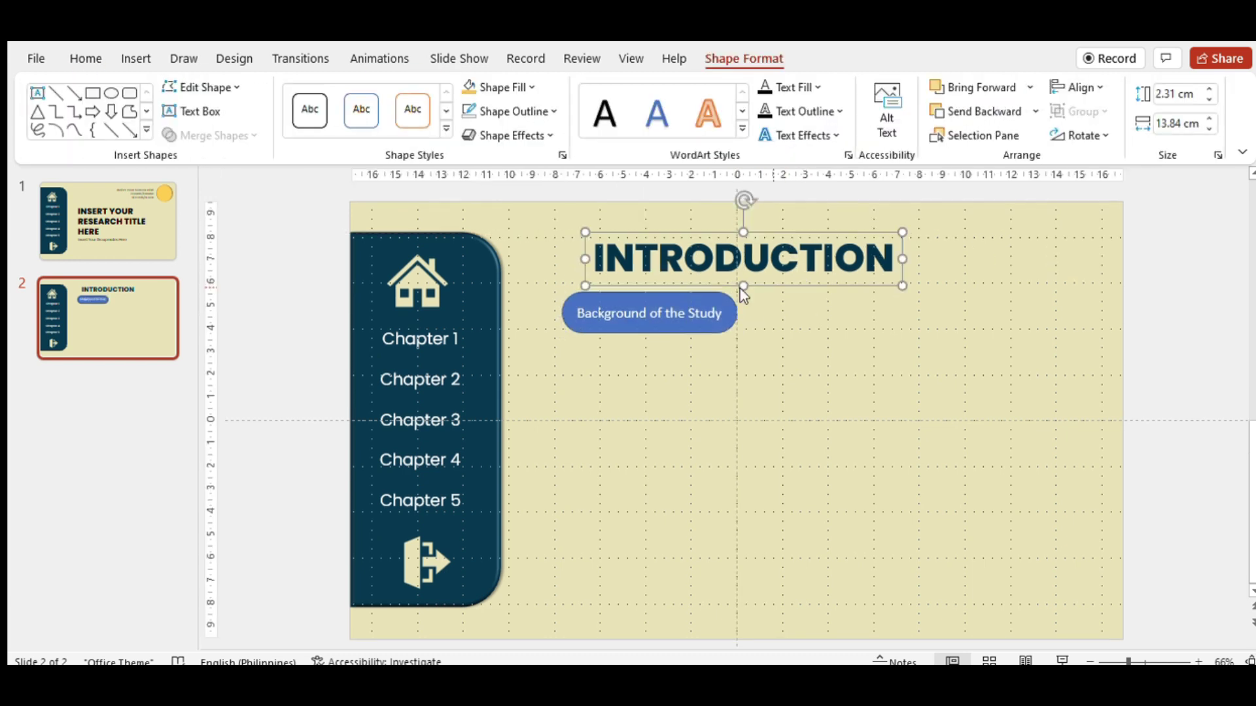
left_click(685, 327)
left_click(479, 86)
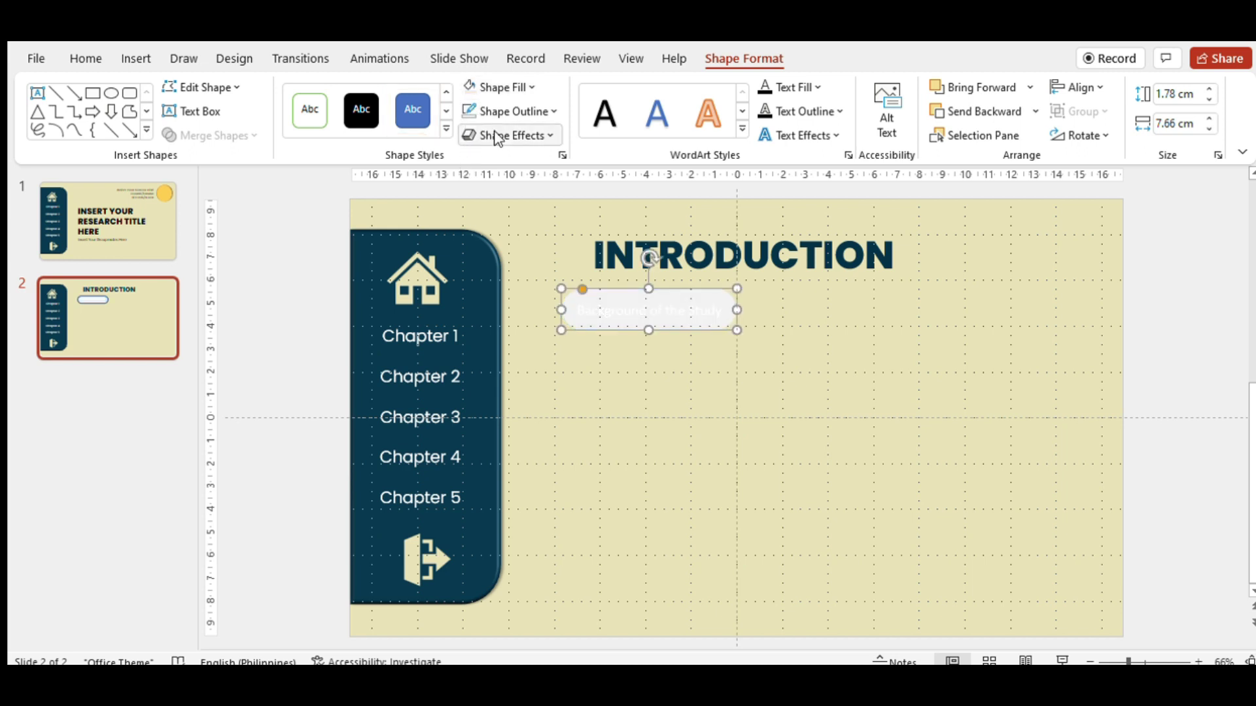
Make the pill's label dark, bold Poppins text
triple_click(603, 312)
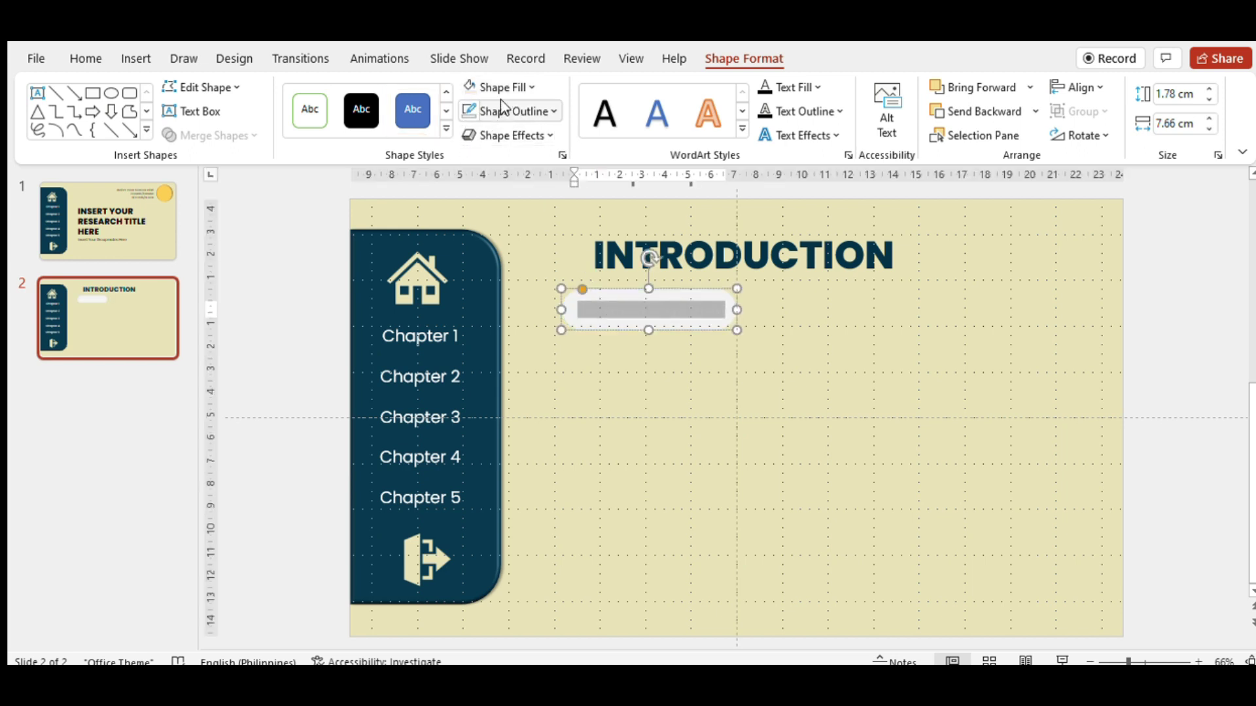
left_click(761, 91)
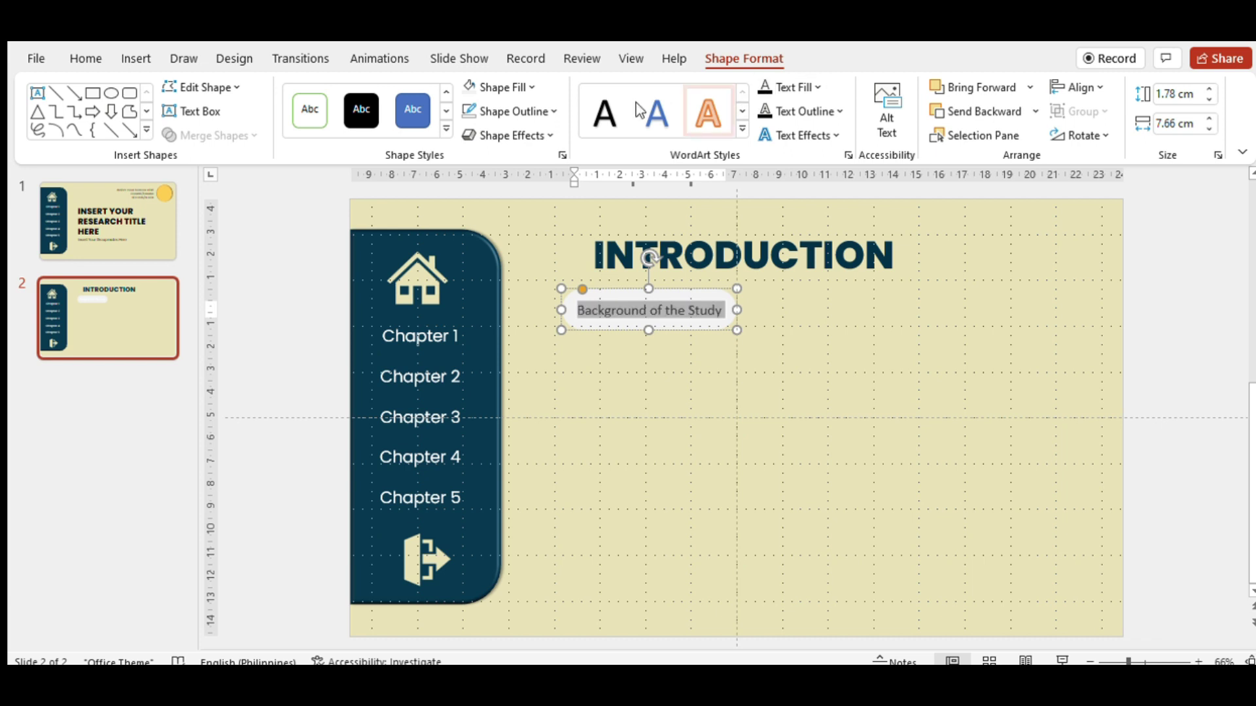
left_click(87, 58)
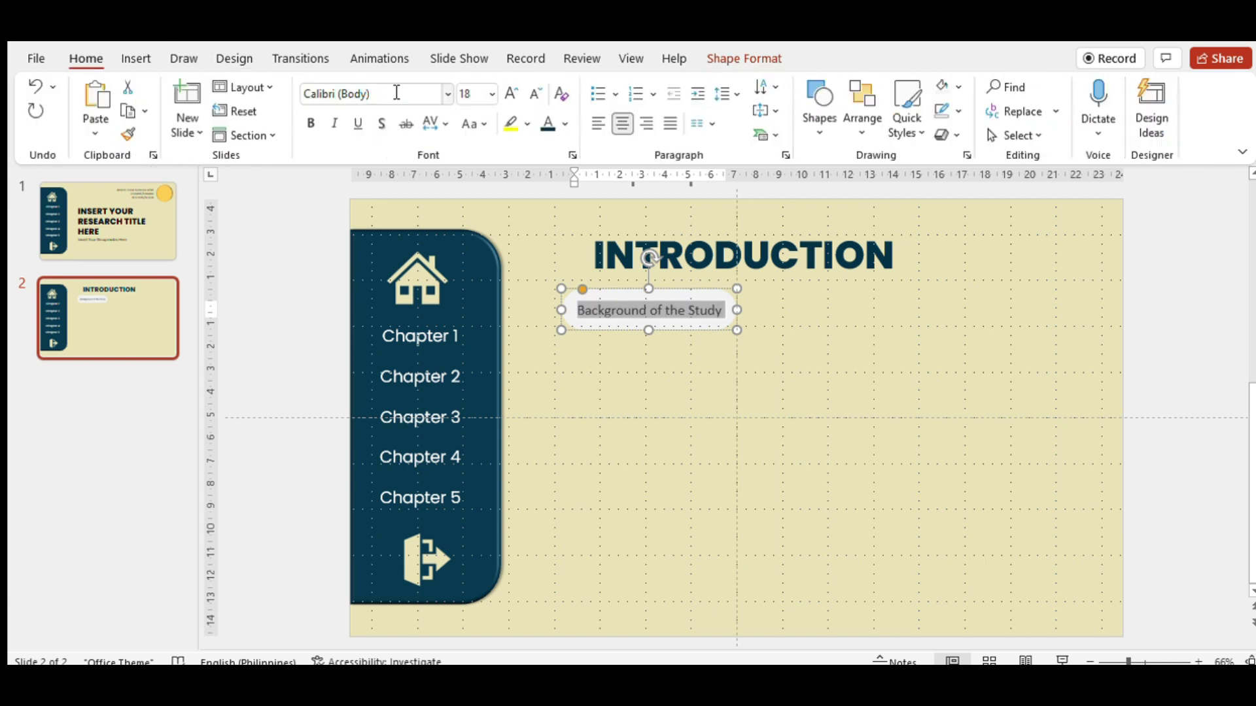
left_click(442, 93)
left_click(376, 228)
mouse_move(582, 300)
left_mouse_down()
mouse_move(774, 323)
mouse_move(576, 308)
left_mouse_up()
key("ctrl+b")
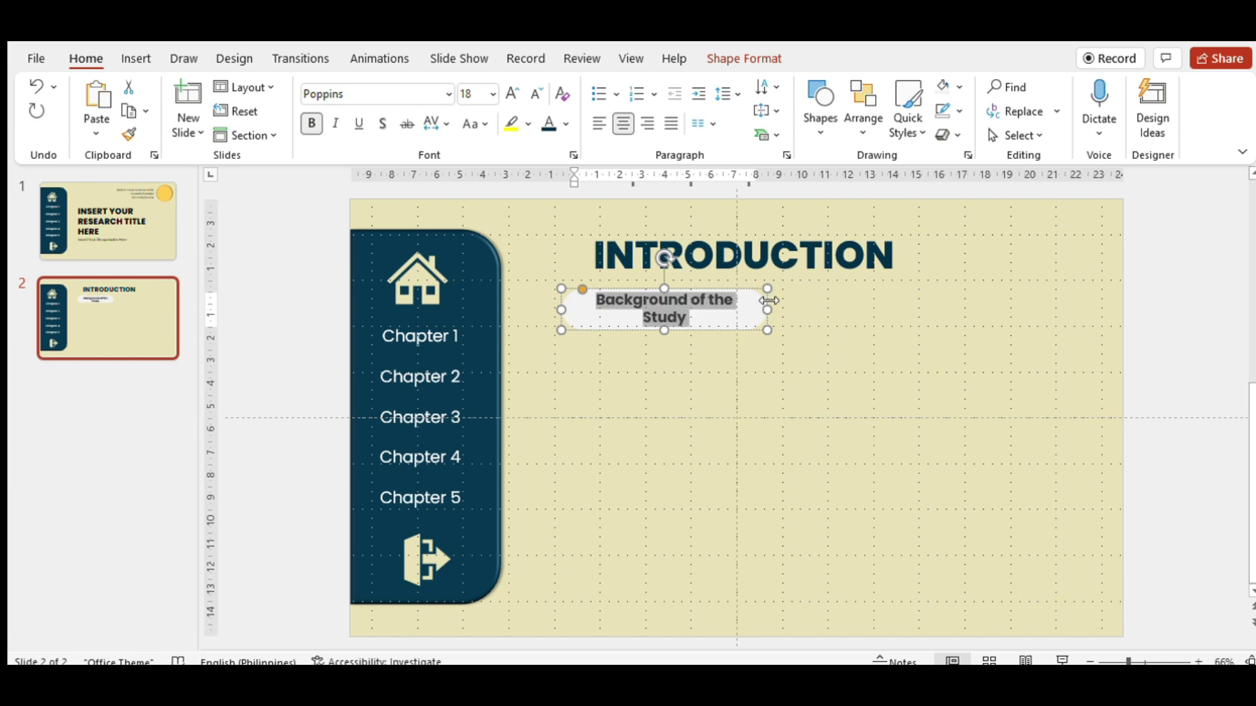
Widen the pill to 9.43 cm so the label fits one line and add a soft shadow
left_click_drag(769, 301, 780, 307)
left_click(715, 346)
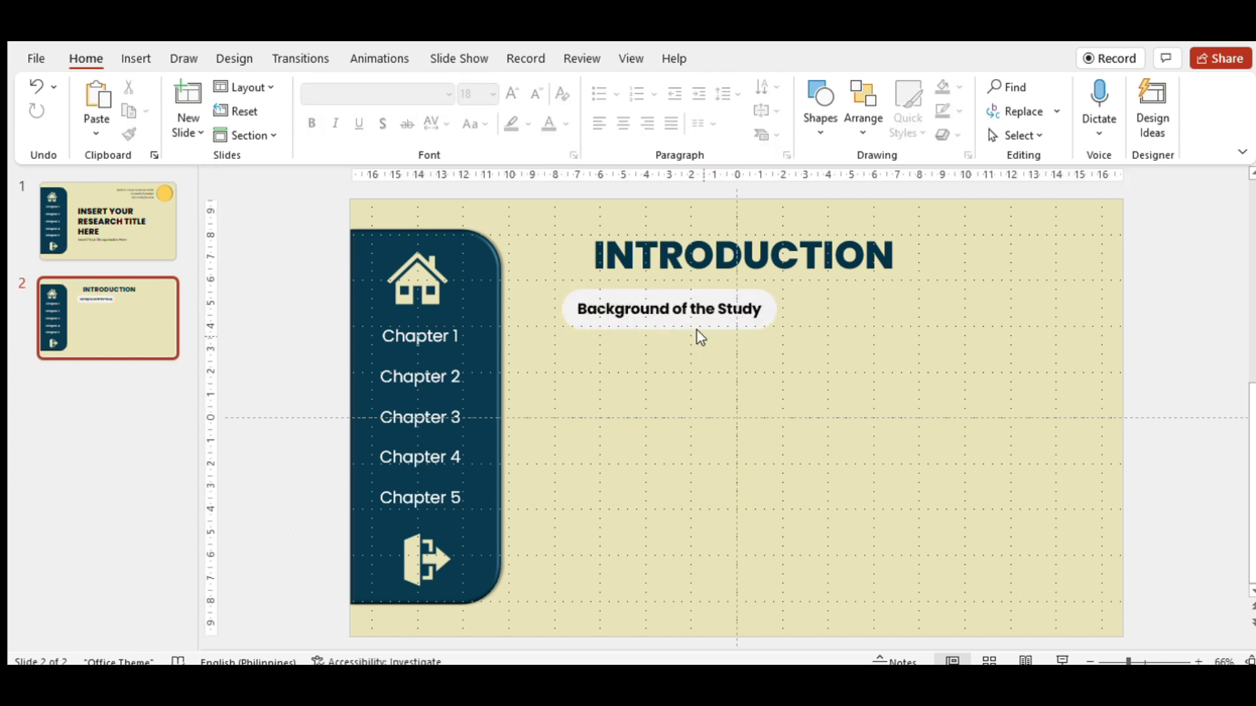
left_click(705, 327)
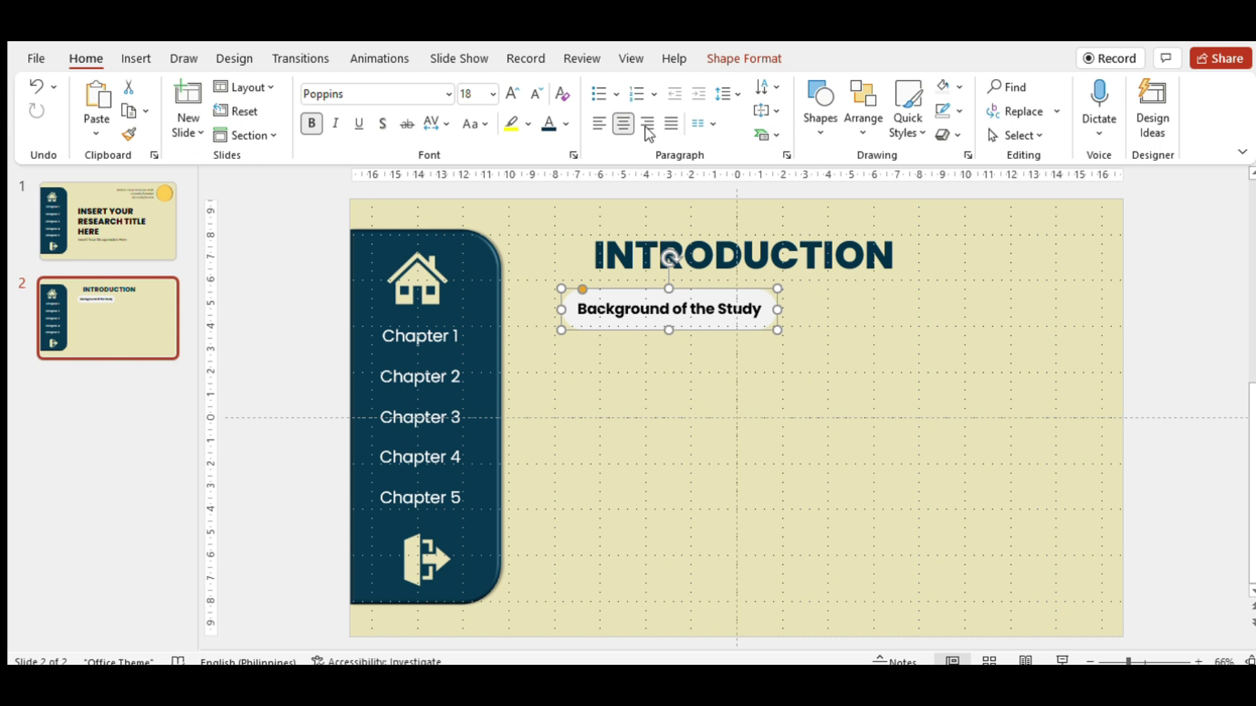
left_click(744, 58)
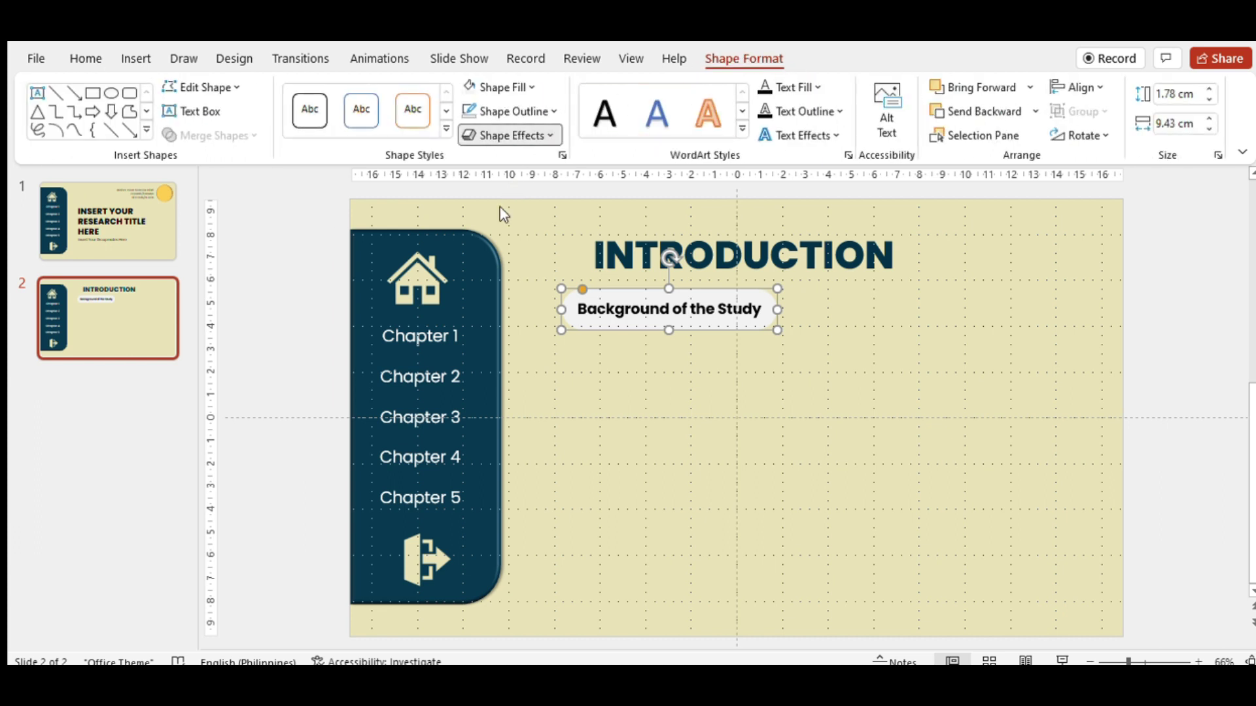
left_click(658, 269)
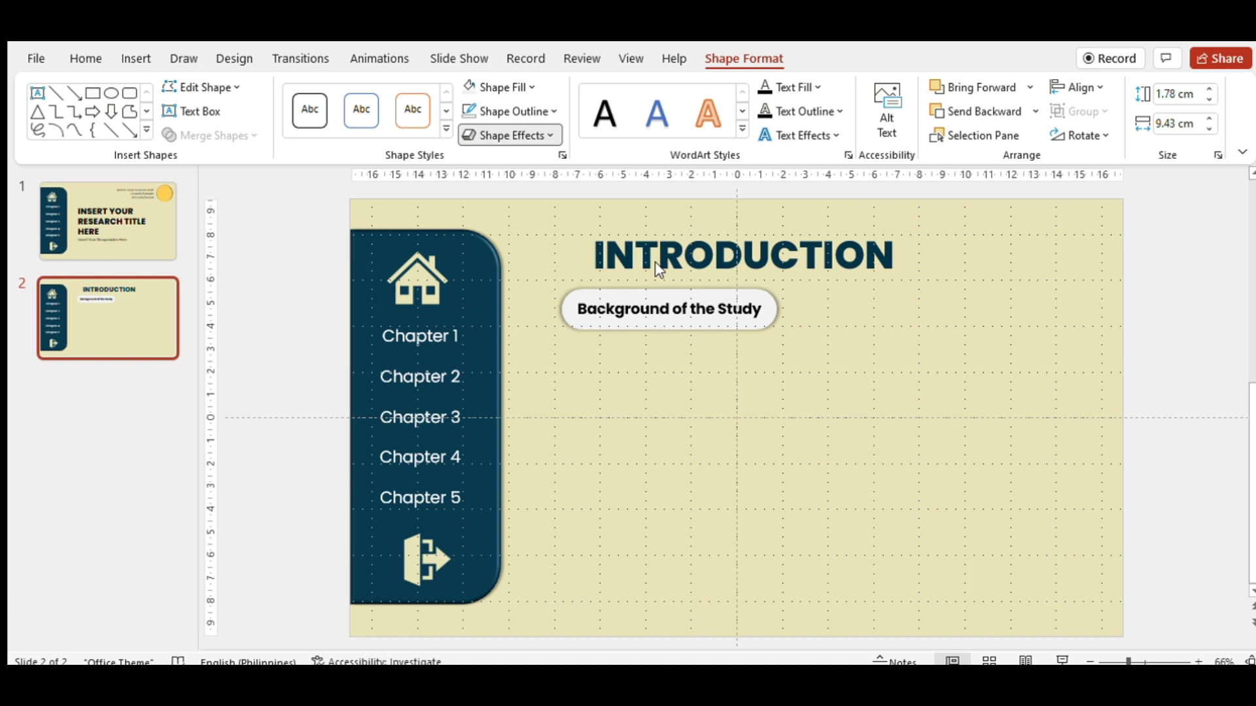
Copy the Background of the Study pill and paste a duplicate
left_click(752, 314)
left_click(876, 316)
left_click(763, 331)
key("ctrl+c")
key("ctrl+v")
Place the copied pill to the right and relabel it 'Statement of the Problems'
left_click_drag(763, 331, 967, 330)
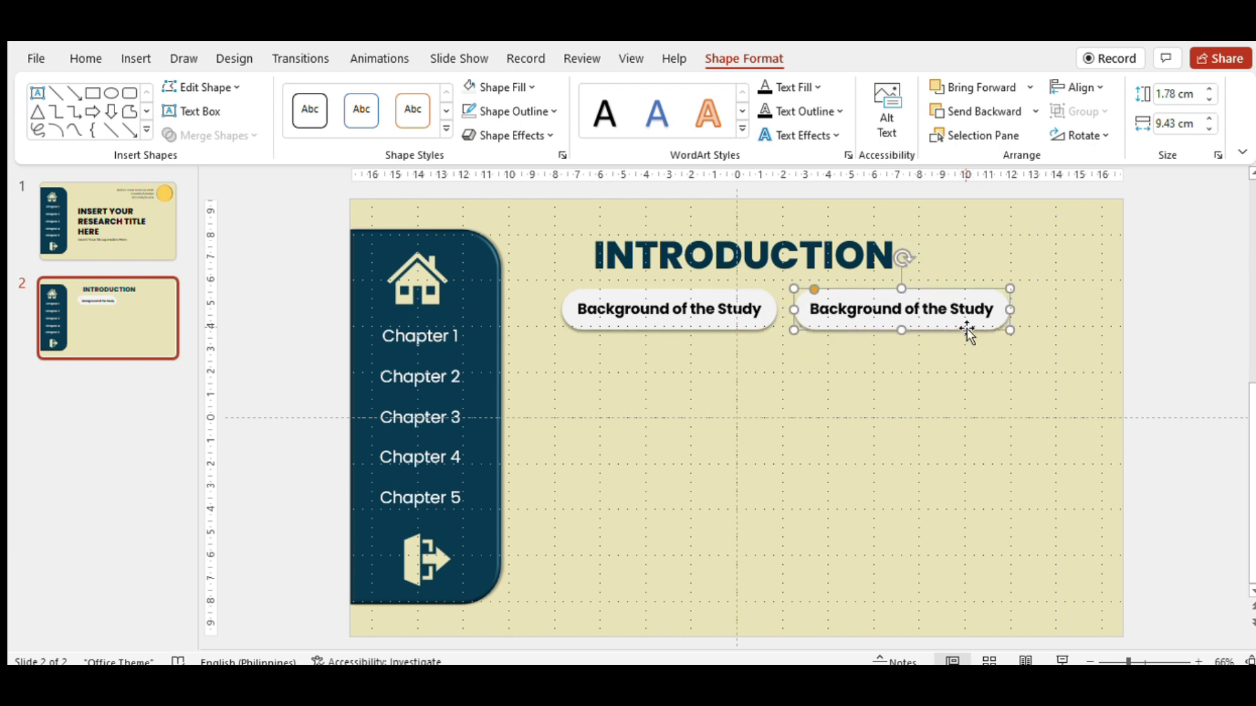
triple_click(909, 313)
type("Statement of the Problmes")
key("BackSpace")
key("BackSpace")
key("BackSpace")
key("BackSpace")
type("lem")
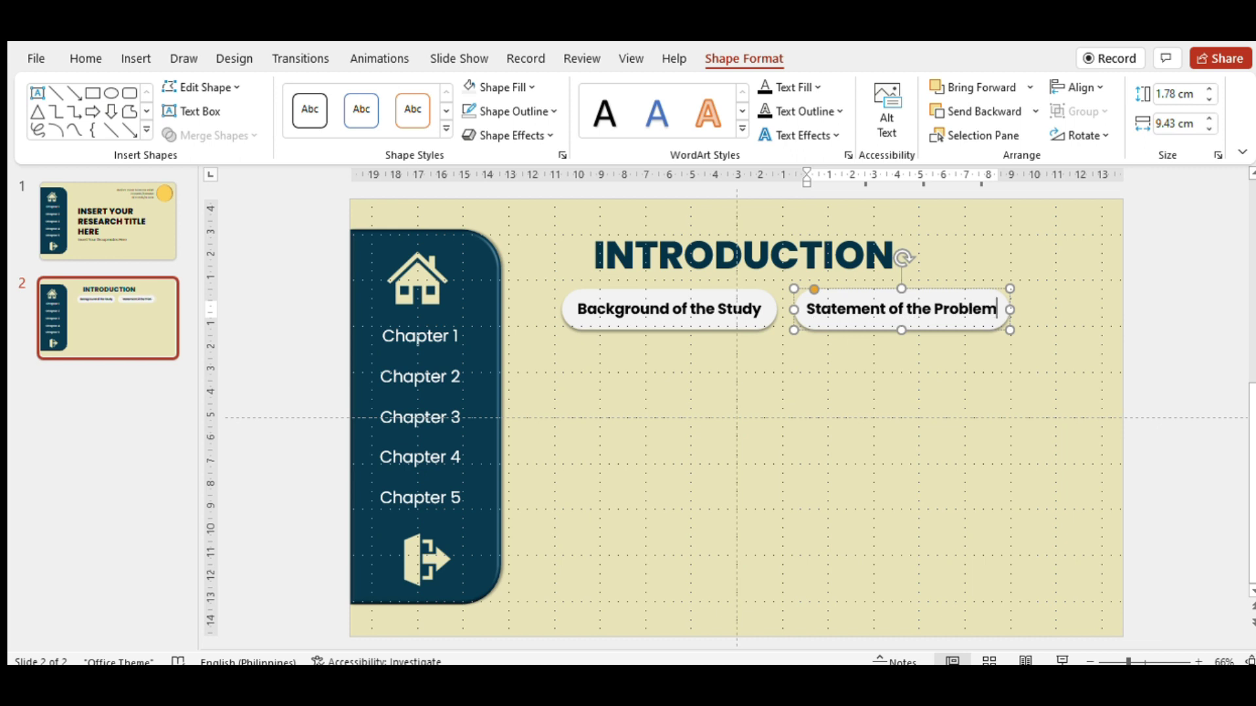
type("s")
Break both pill labels onto two lines after 'of' and narrow the two pills
left_click(821, 361)
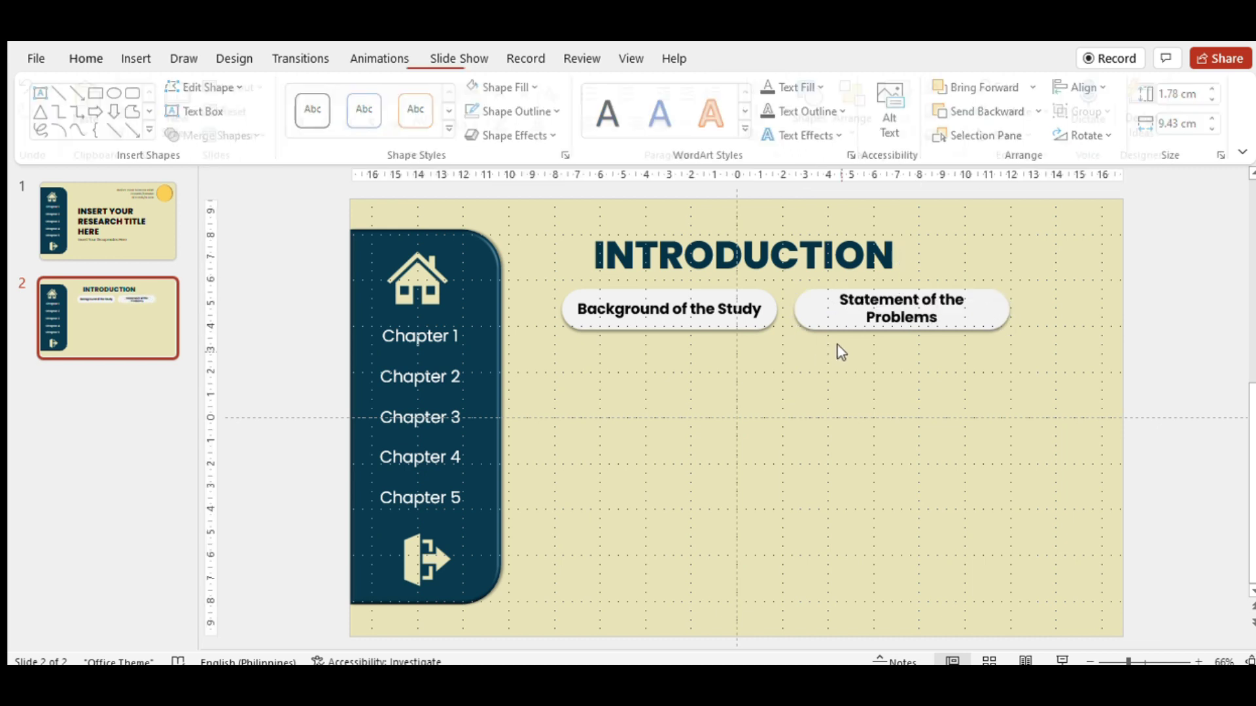
left_click(913, 319)
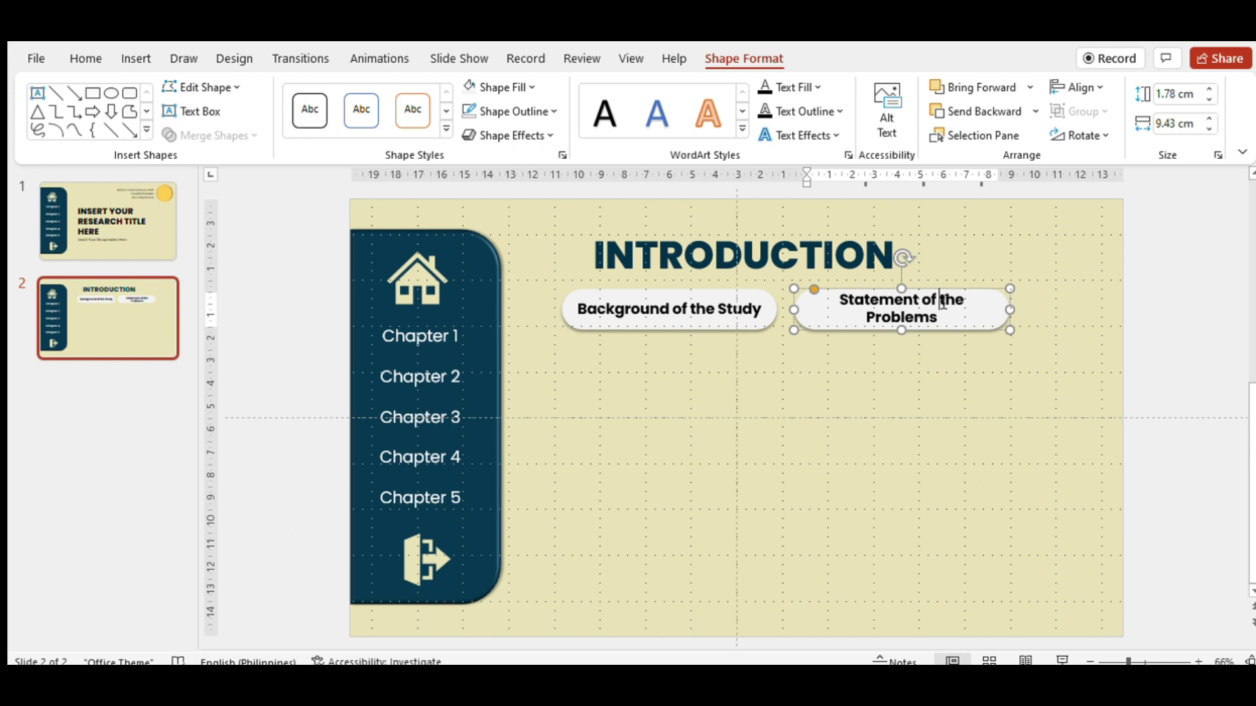
key("Return")
left_click(696, 306)
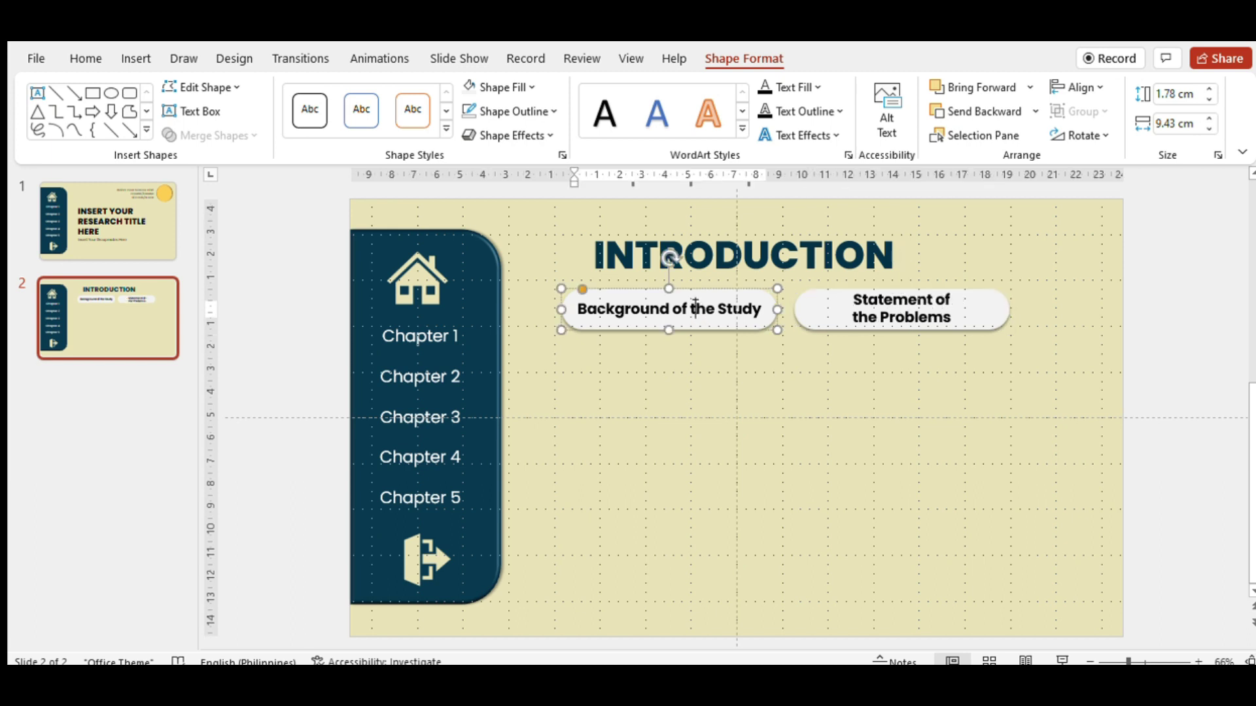
key("Return")
mouse_move(777, 309)
left_mouse_down()
mouse_move(741, 318)
mouse_move(983, 321)
left_mouse_up()
left_click(811, 319)
Paste a third pill labelled 'Objectives', narrow it to fit, and select all three pills
key("ctrl+v")
left_click(1031, 298)
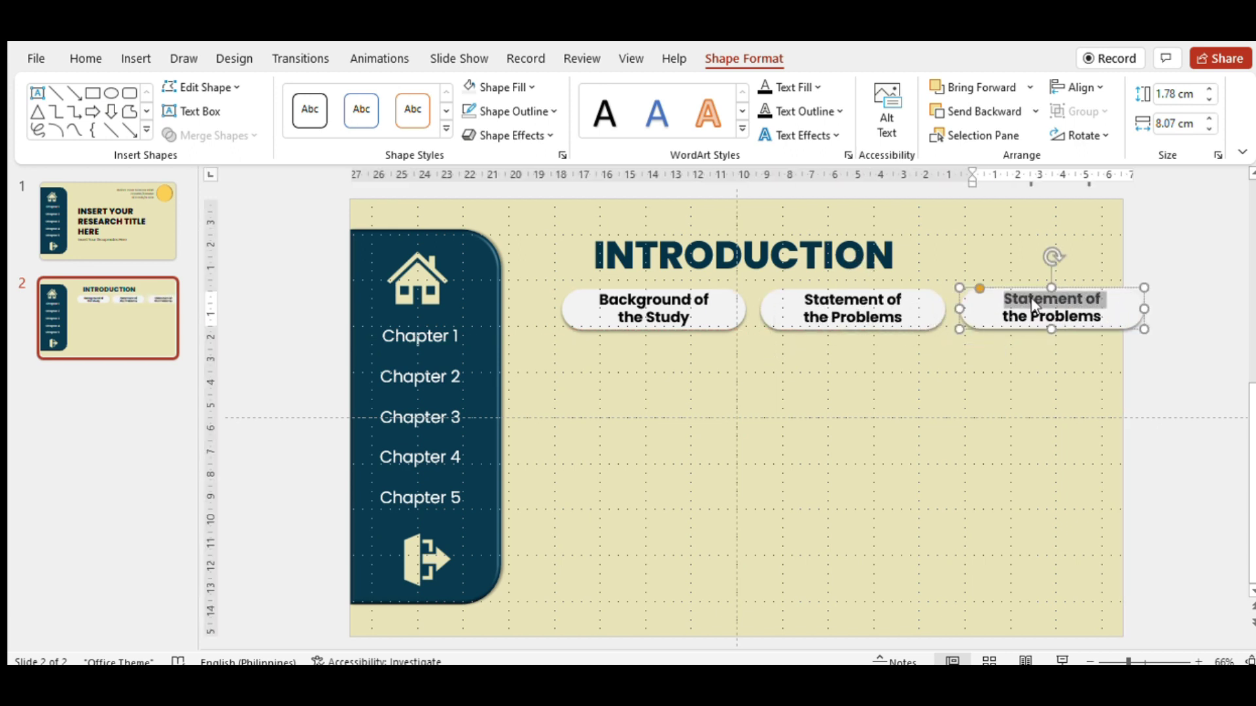
triple_click(1030, 299)
type("Objectives")
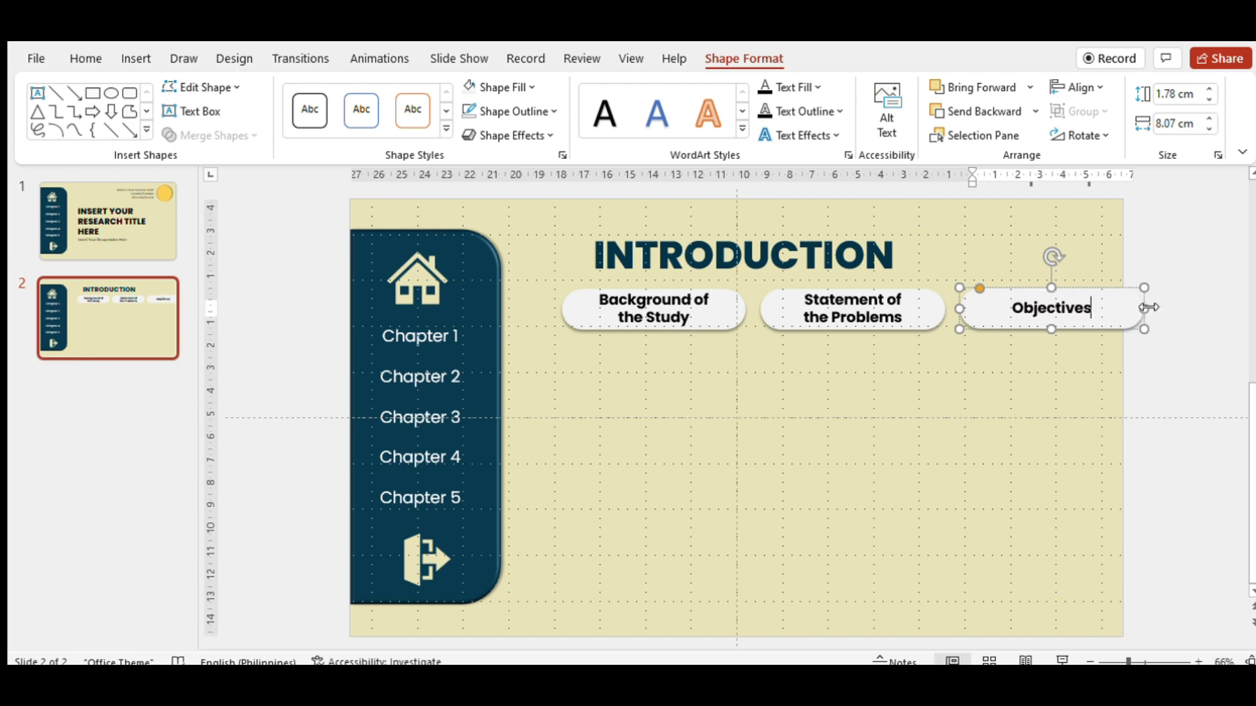
left_click_drag(1152, 306, 1099, 321)
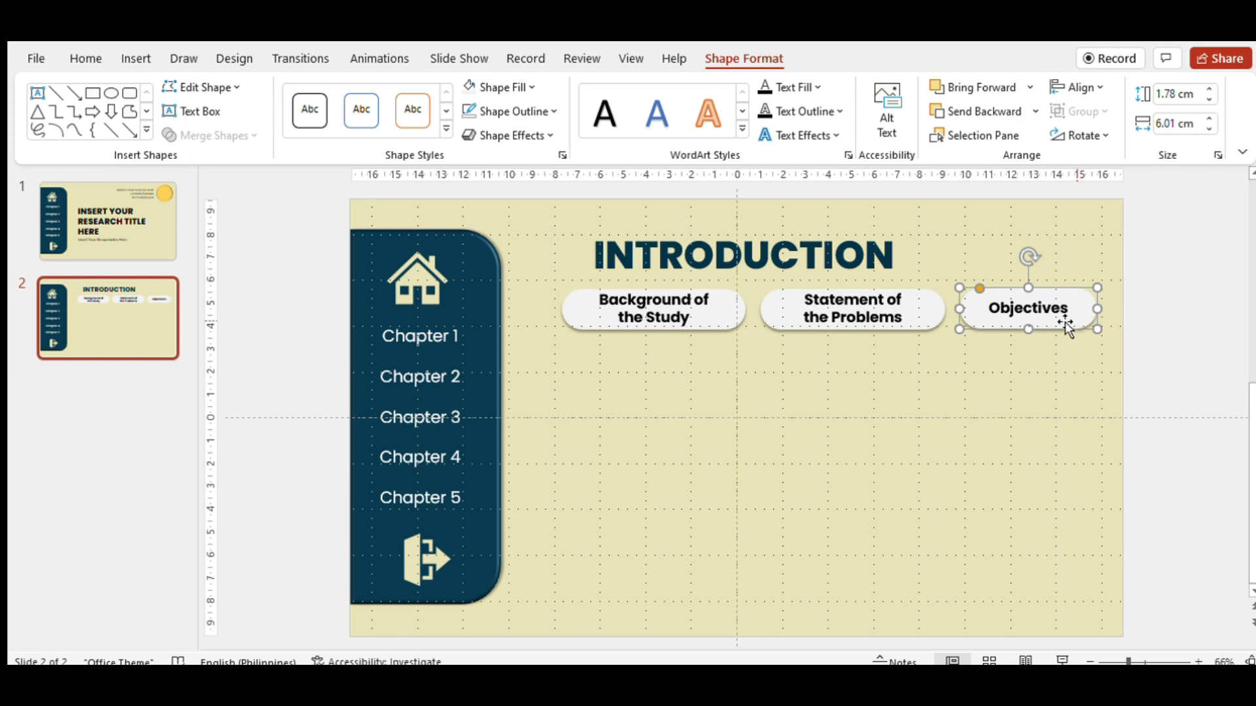
left_click(869, 324, "shift")
left_click(665, 324, "shift")
Move the three pills left together and drag the INTRODUCTION title right to centre above them
mouse_move(873, 331)
left_mouse_down()
mouse_move(849, 329)
mouse_move(850, 311)
left_mouse_up()
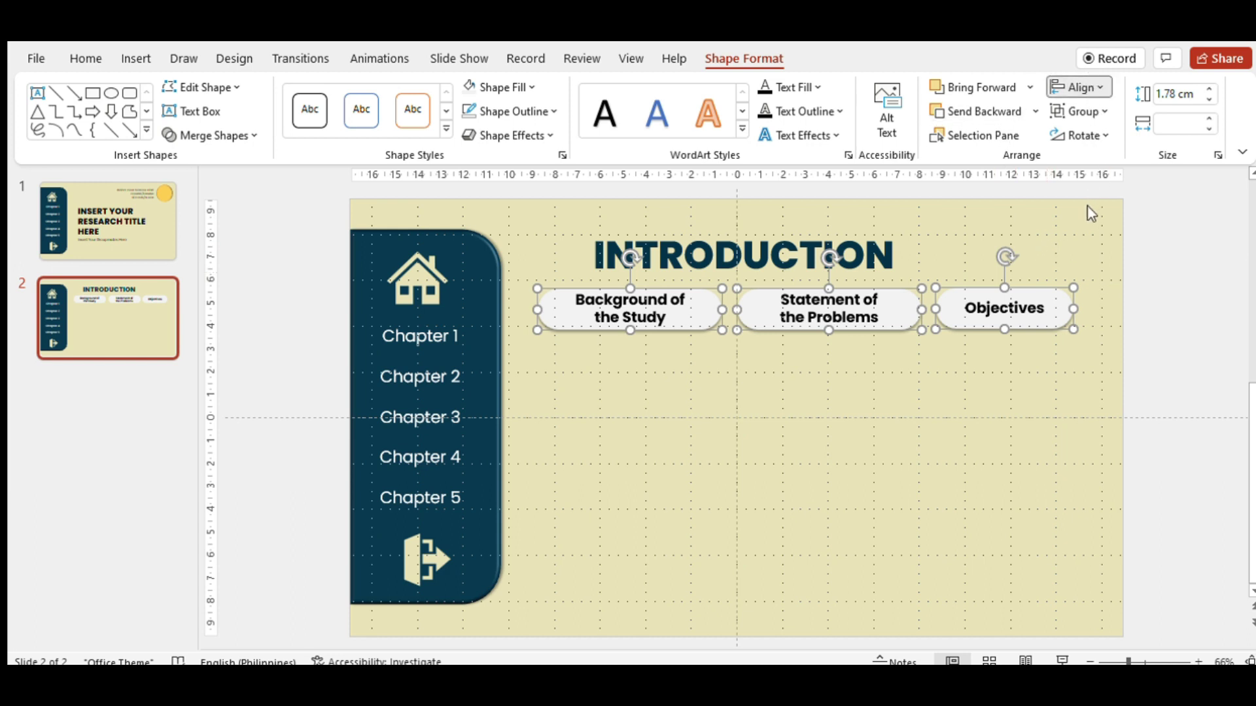
left_click(870, 387)
left_click(825, 265)
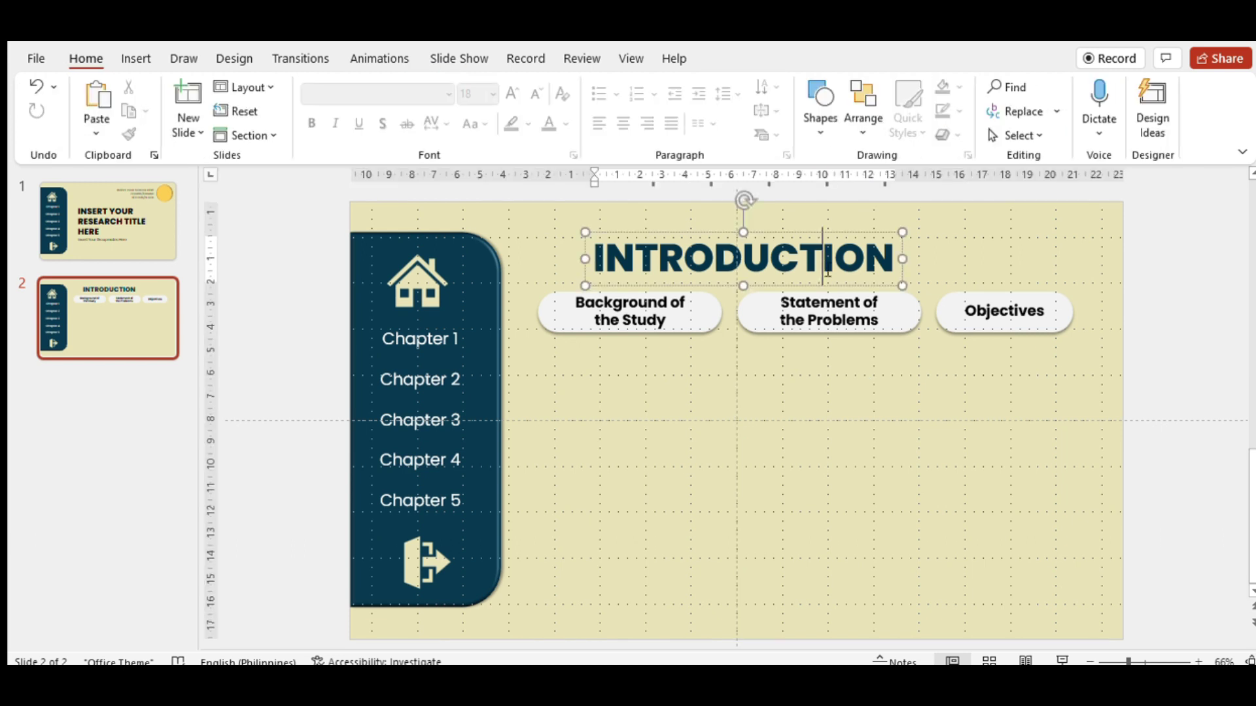
left_click_drag(834, 288, 901, 287)
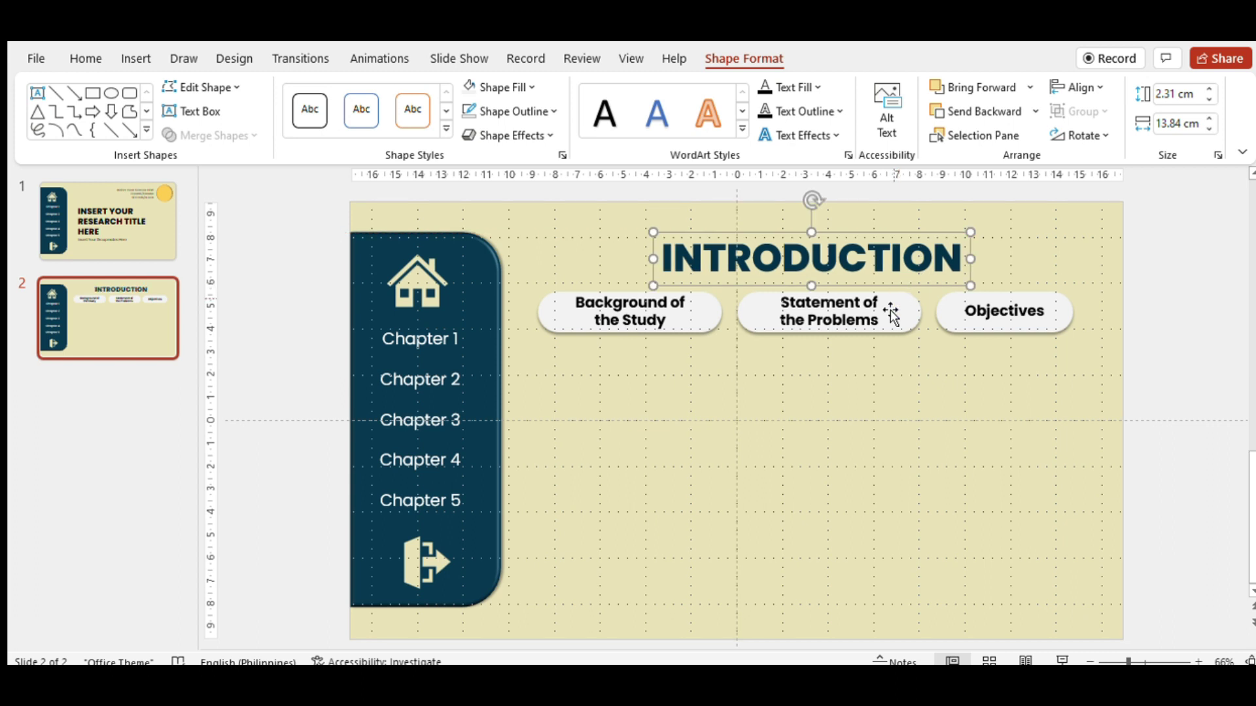
left_click(852, 384)
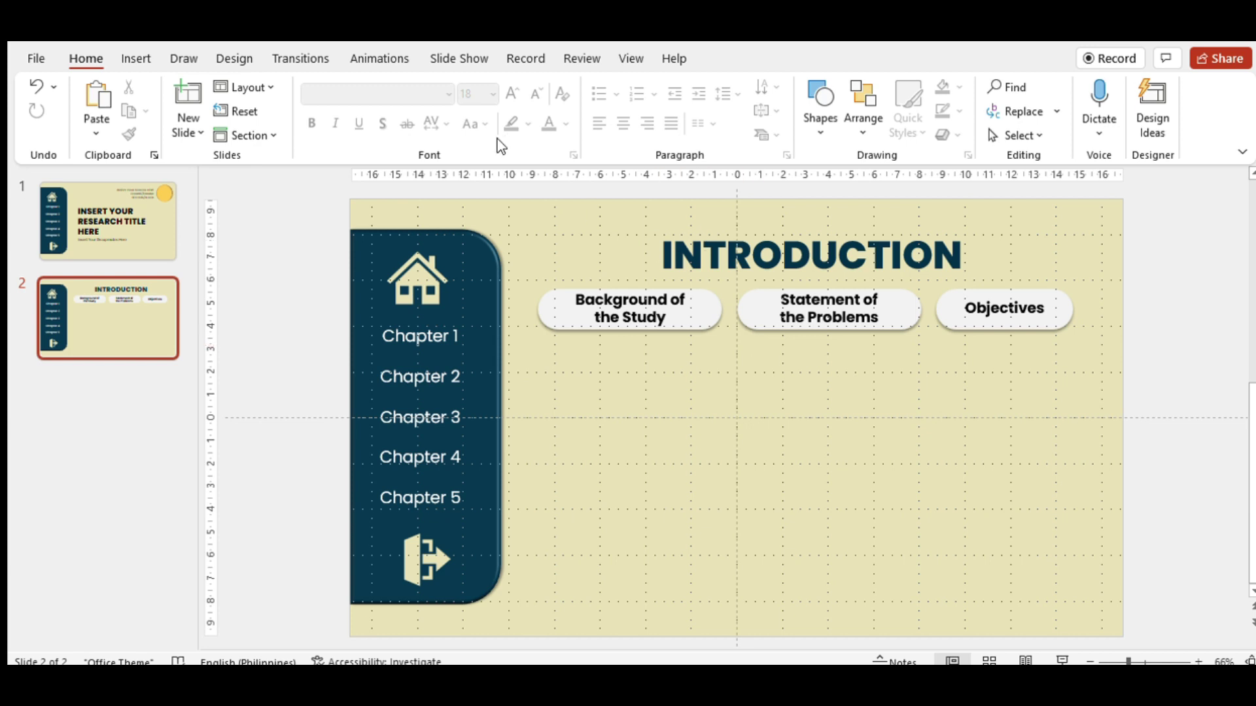
Duplicate the Introduction slide to create slide 3
left_click(131, 303)
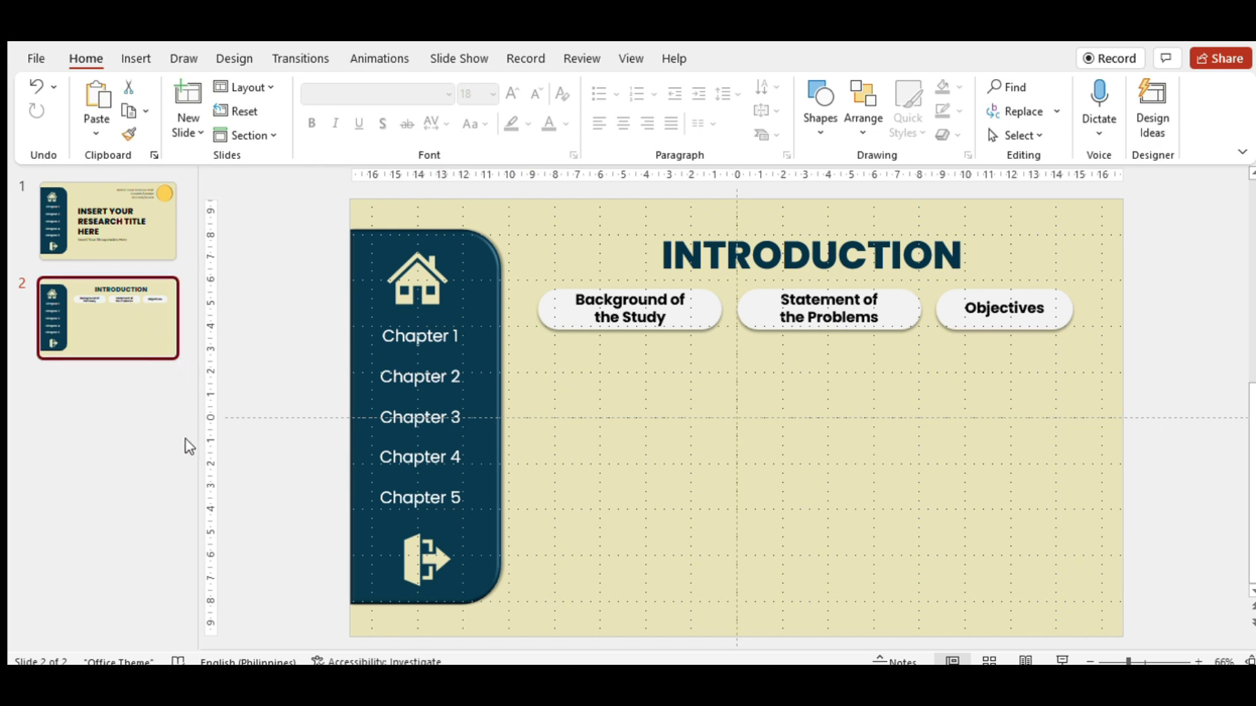
key("ctrl+d")
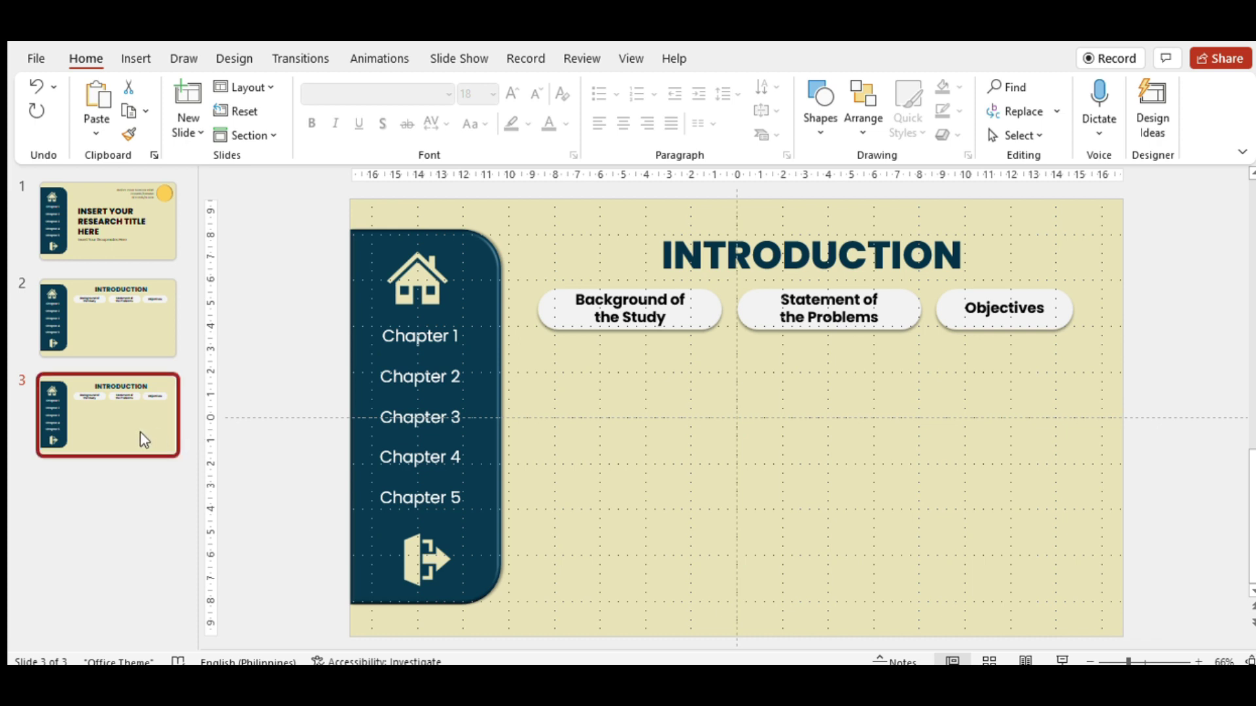
key("Delete")
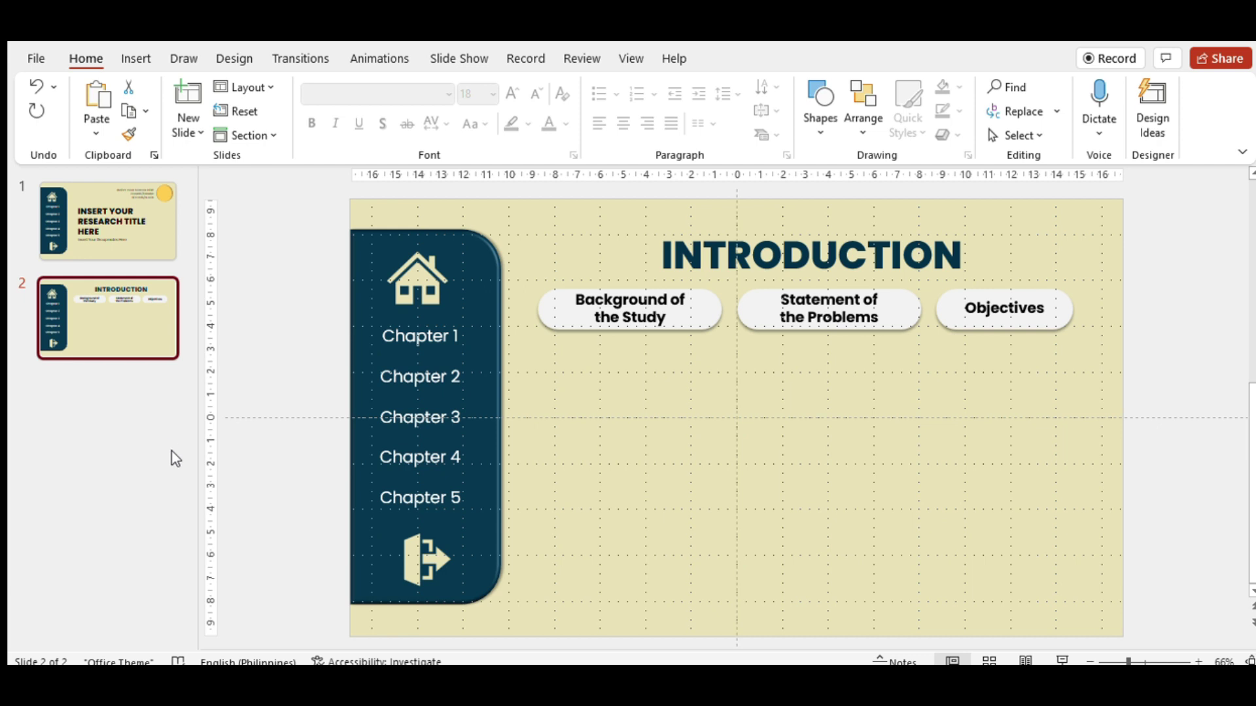
key("ctrl+d")
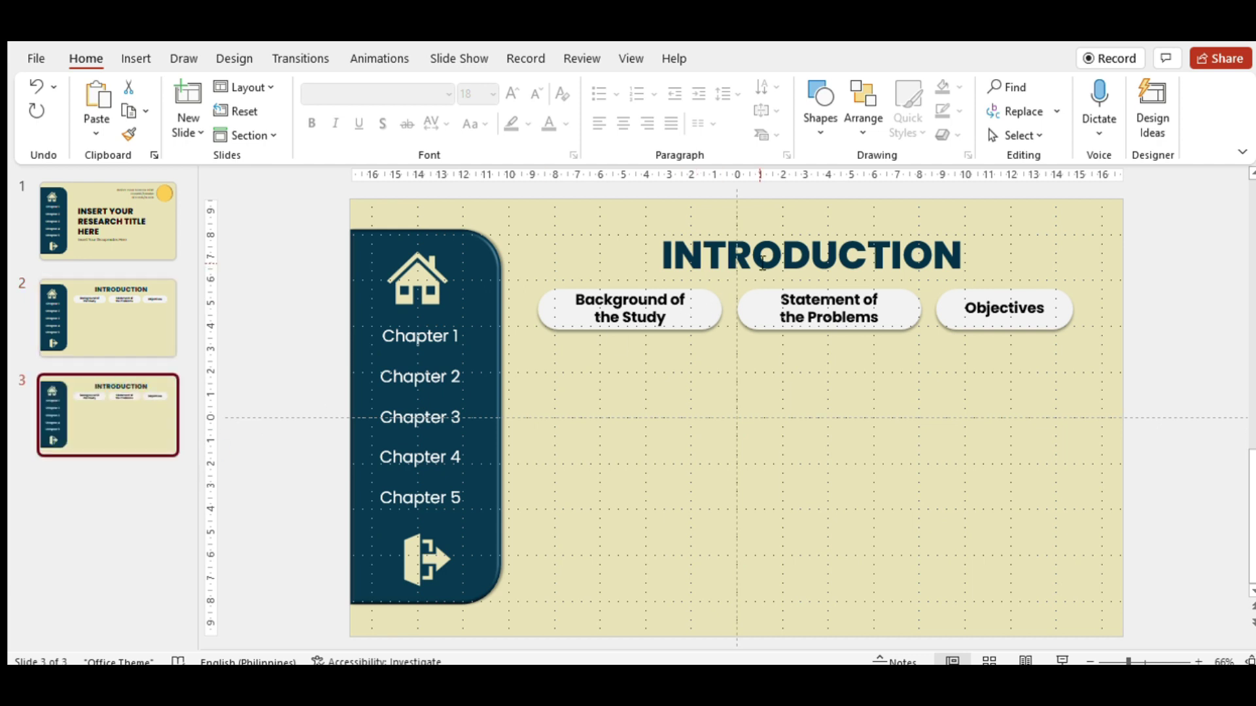
Retitle slide 3 'REVIEW OF RELATED LITERATURE', broken onto two lines after RELATED
double_click(763, 263)
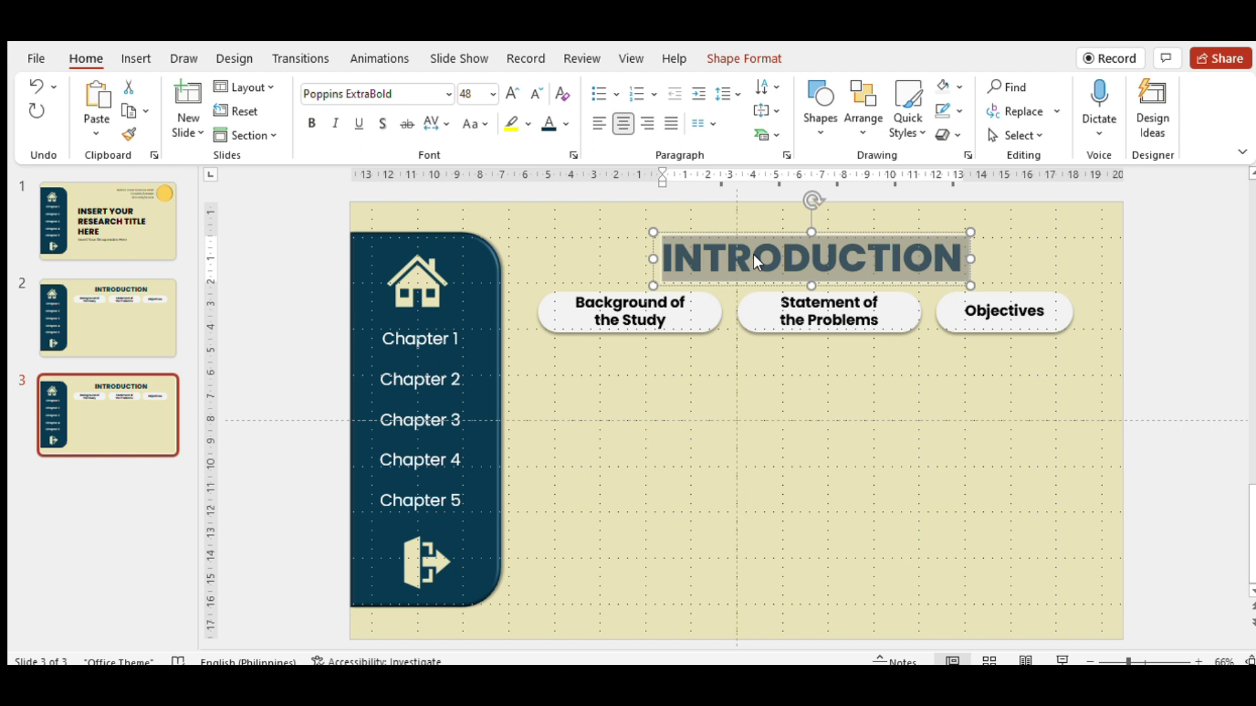
type("rev")
key("BackSpace")
key("BackSpace")
key("BackSpace")
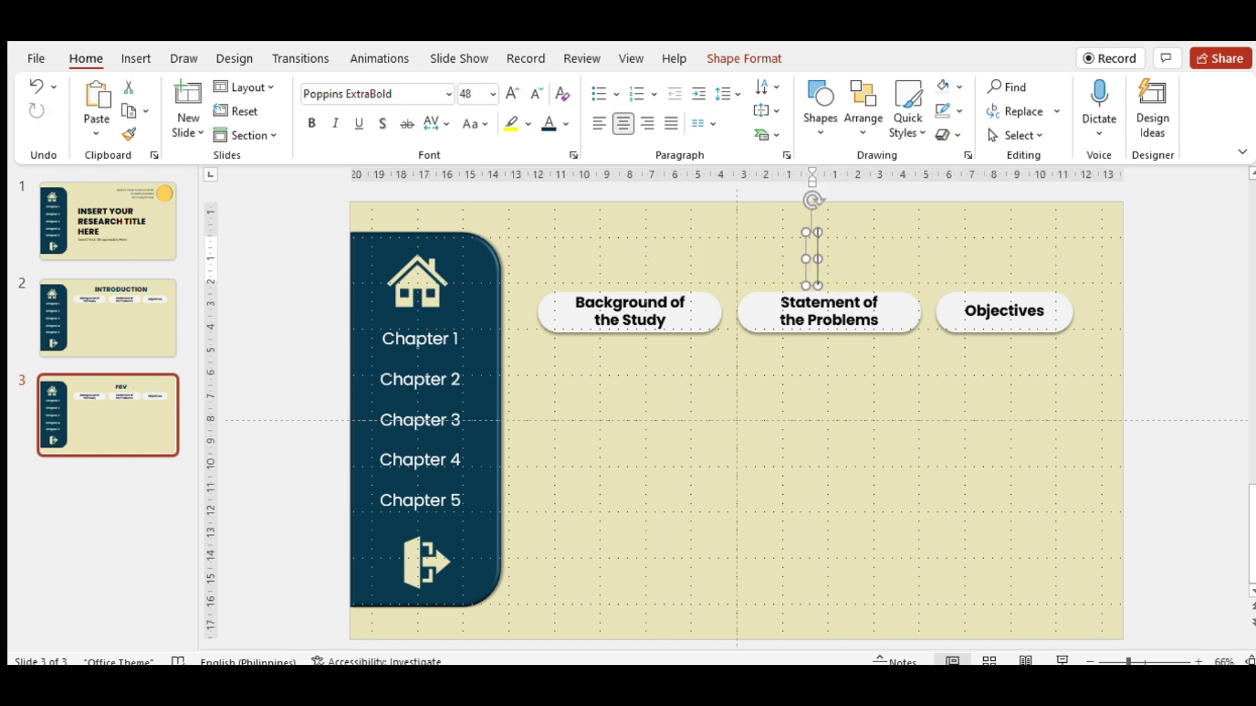
type("revie")
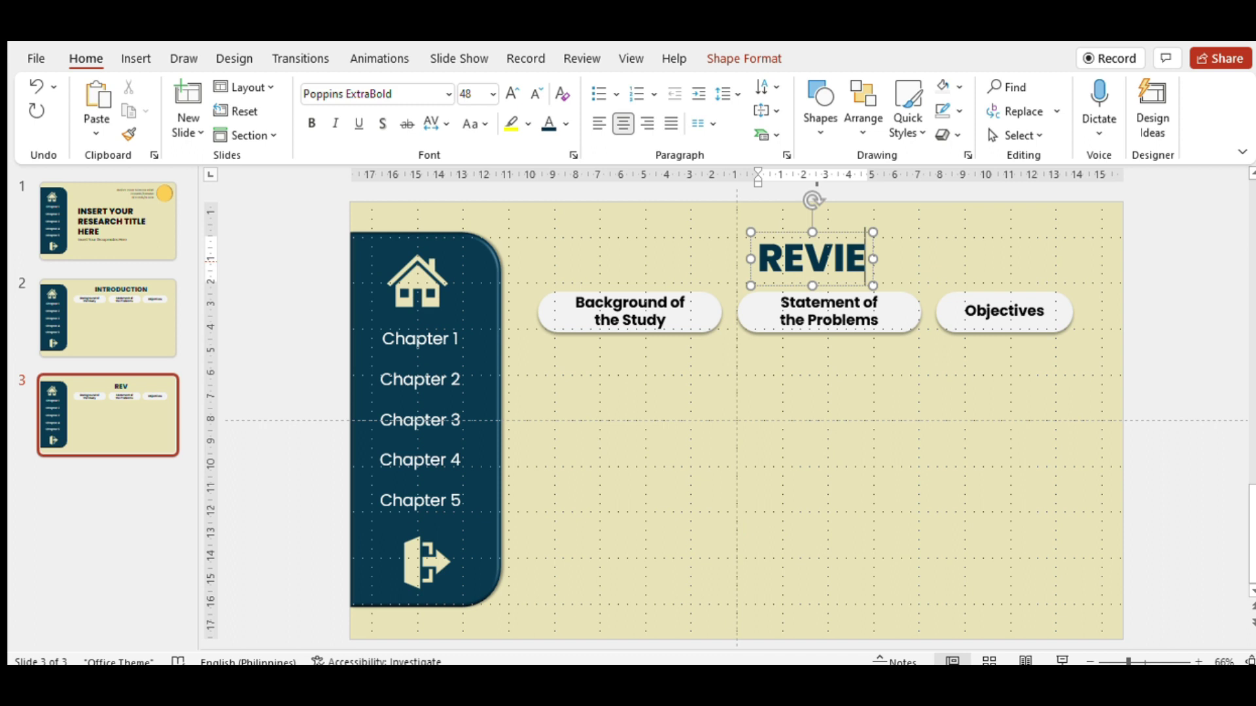
type("w of related literar")
key("BackSpace")
type("ture")
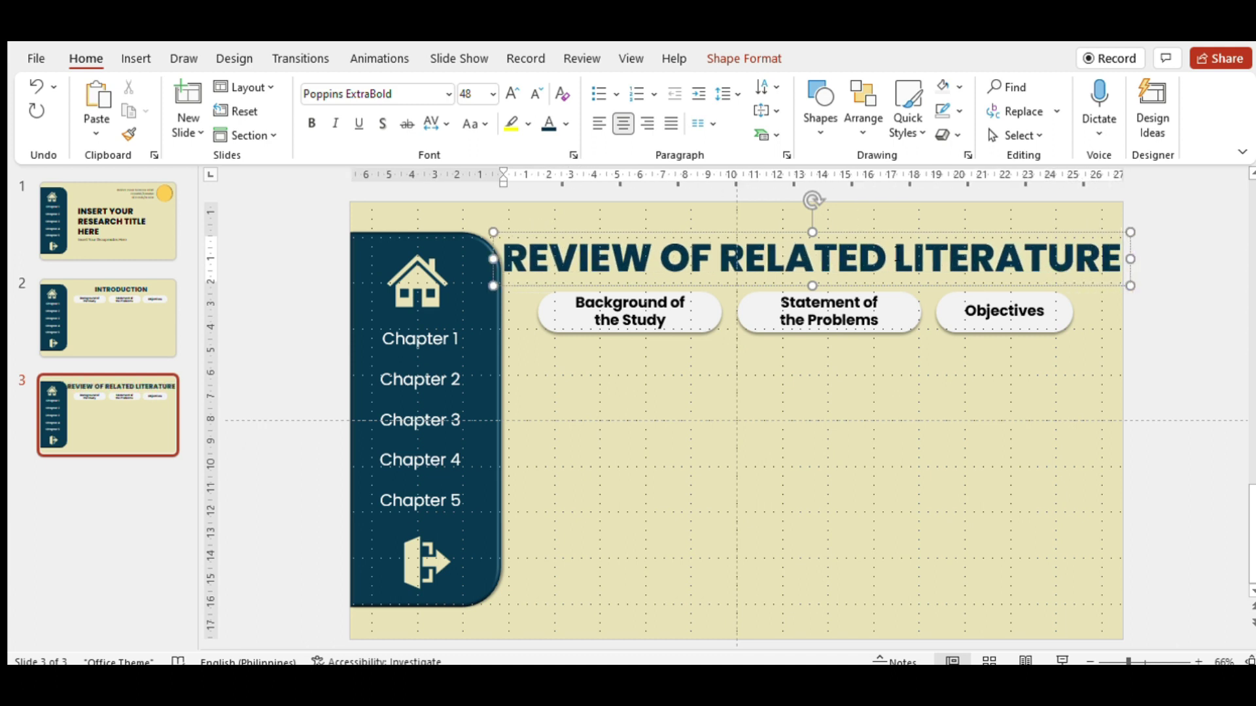
key("Return")
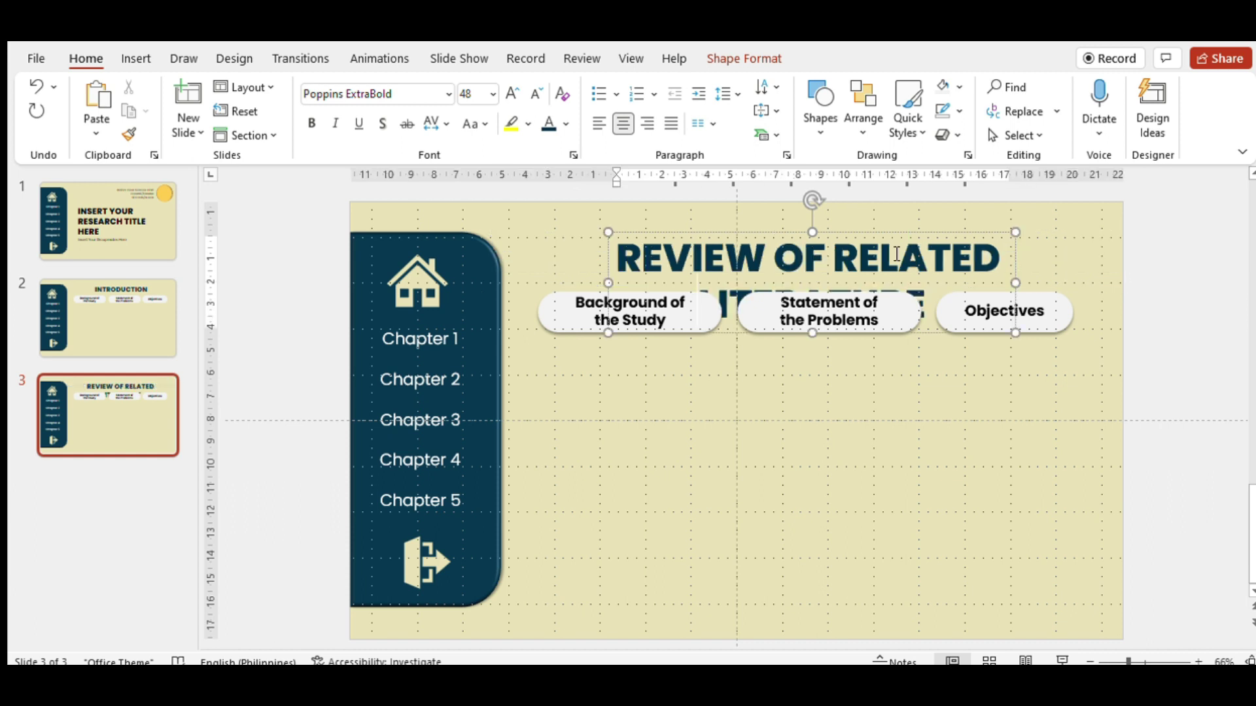
left_click(630, 419)
Delete the three topic pills, append 'AND STUDIES' to the title, and nudge it into place
left_click(589, 312)
left_click(791, 326, "shift")
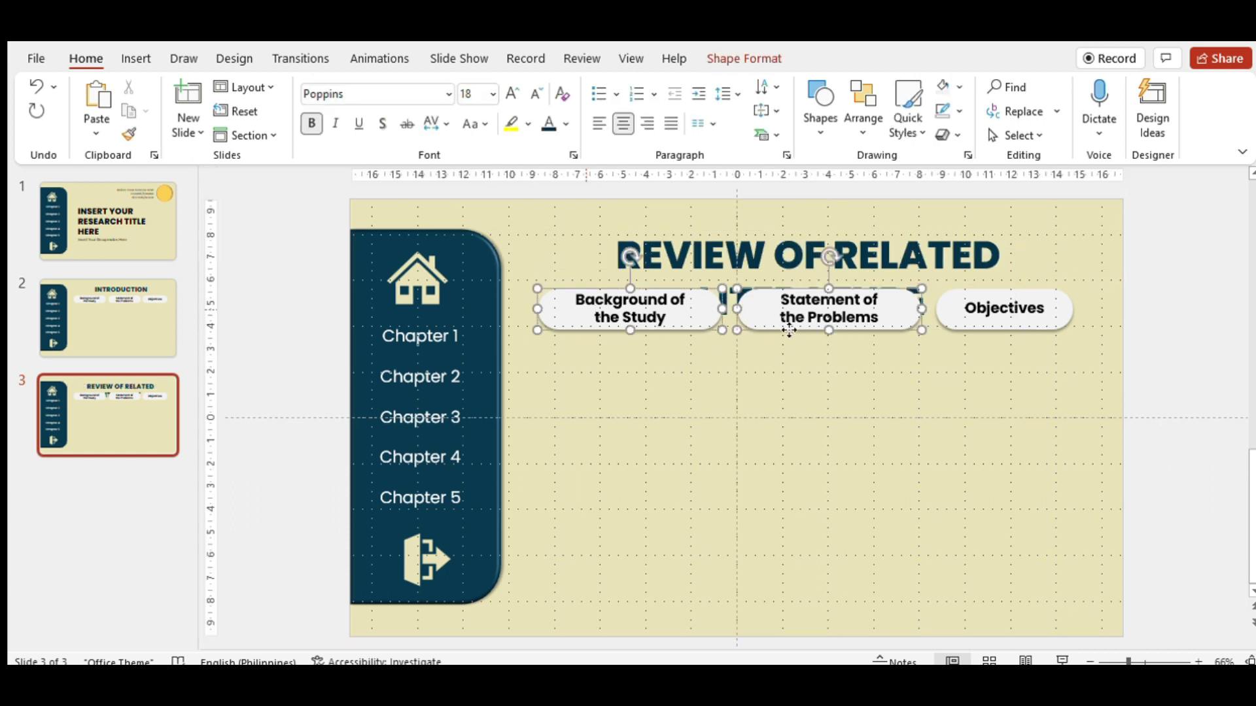
left_click(971, 328, "shift")
key("Delete")
left_click(941, 312)
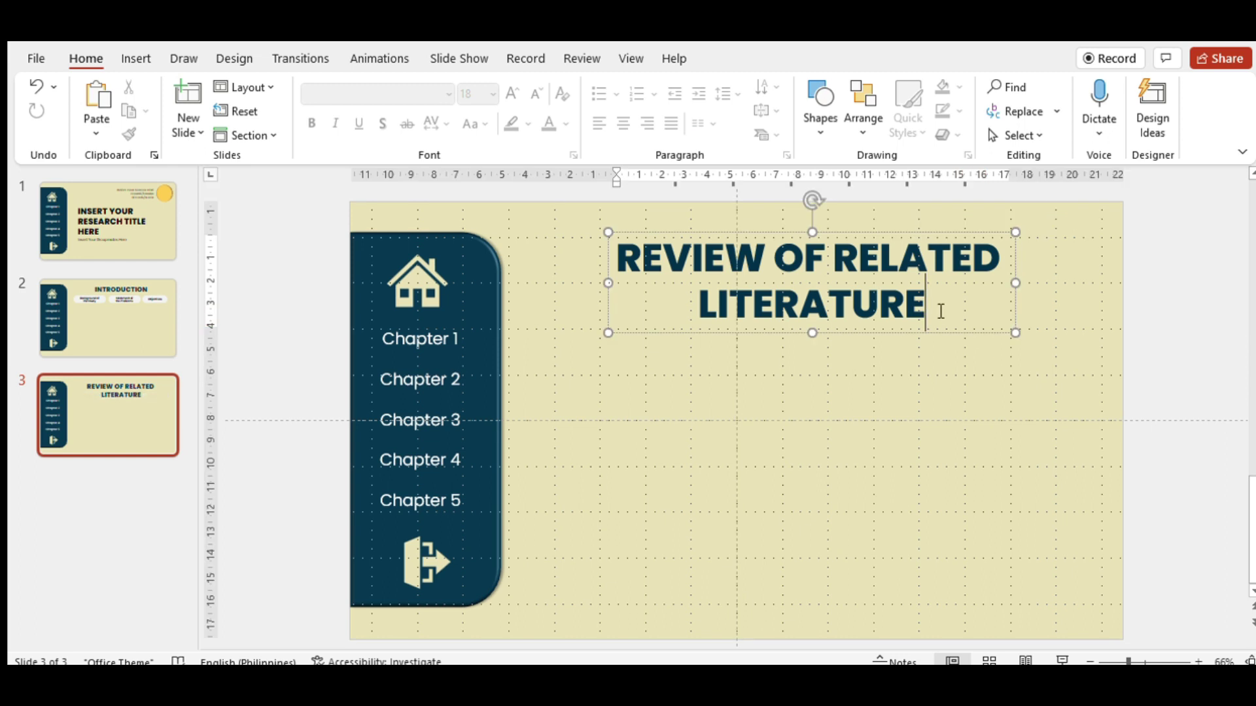
type("AND STUDIES")
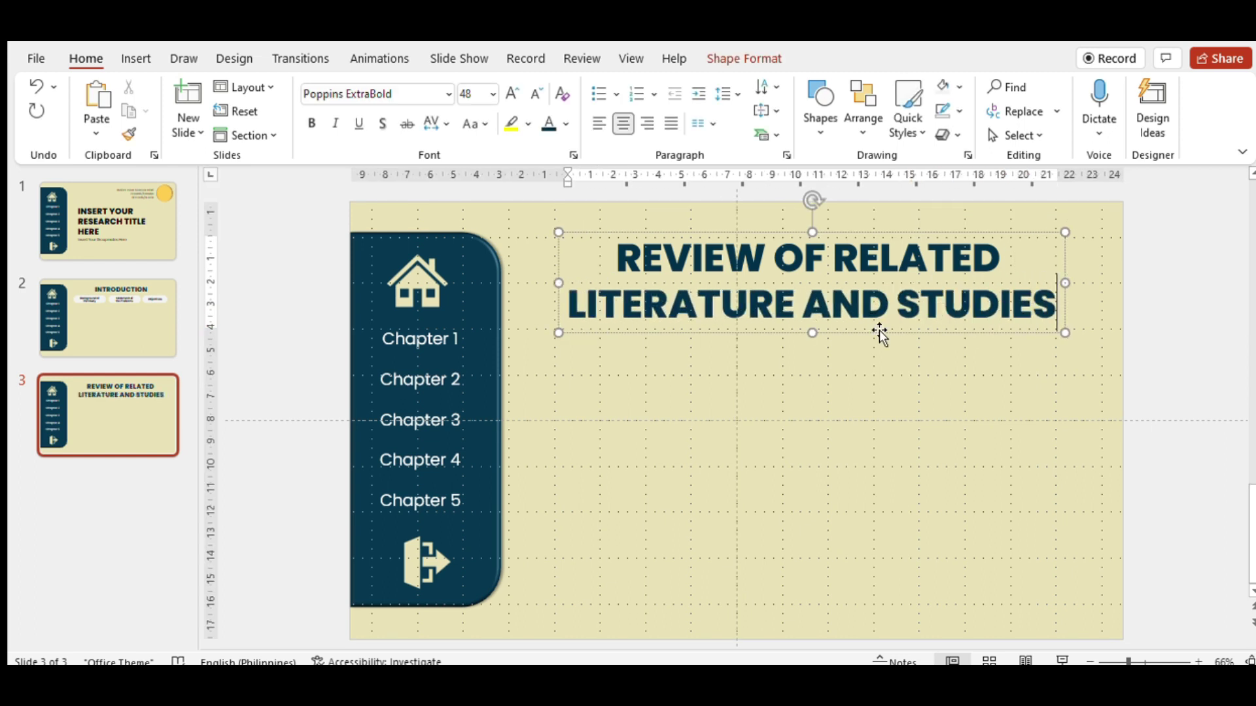
left_click(865, 335)
left_click_drag(866, 334, 871, 335)
left_click(817, 424)
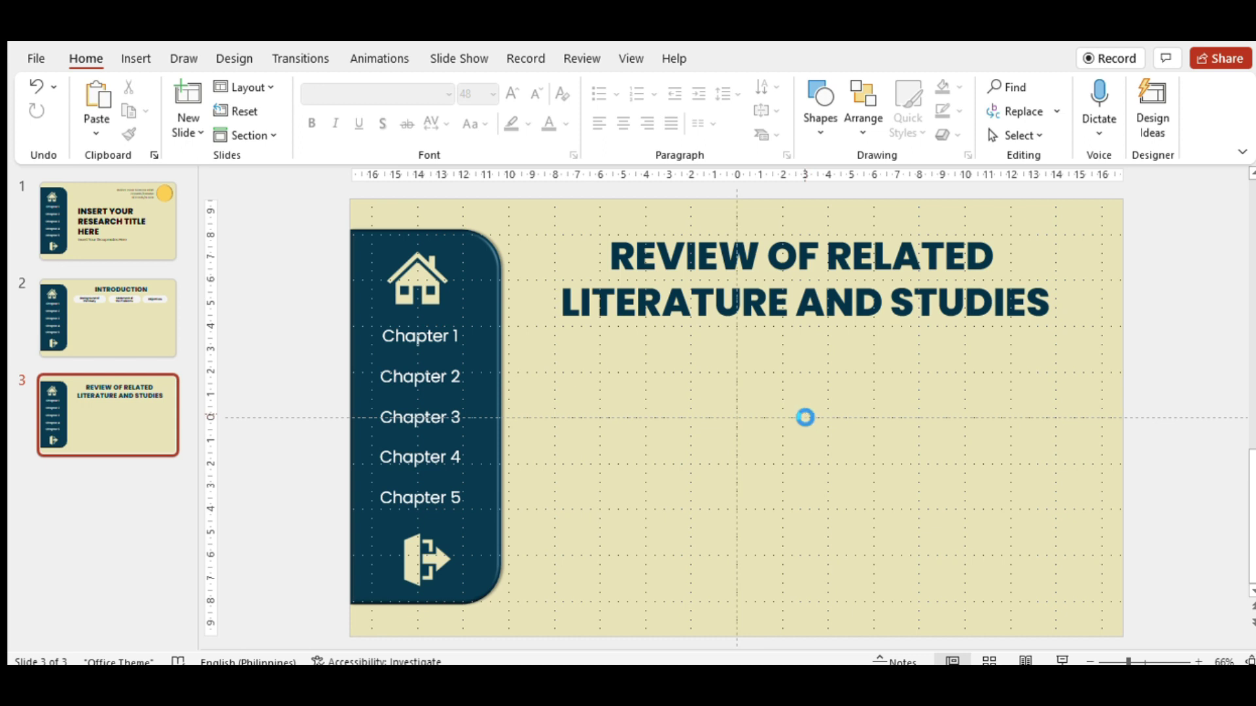
Duplicate the literature review slide as slide 4
left_click(794, 312)
left_click(716, 380)
left_click(124, 339)
left_click(111, 395)
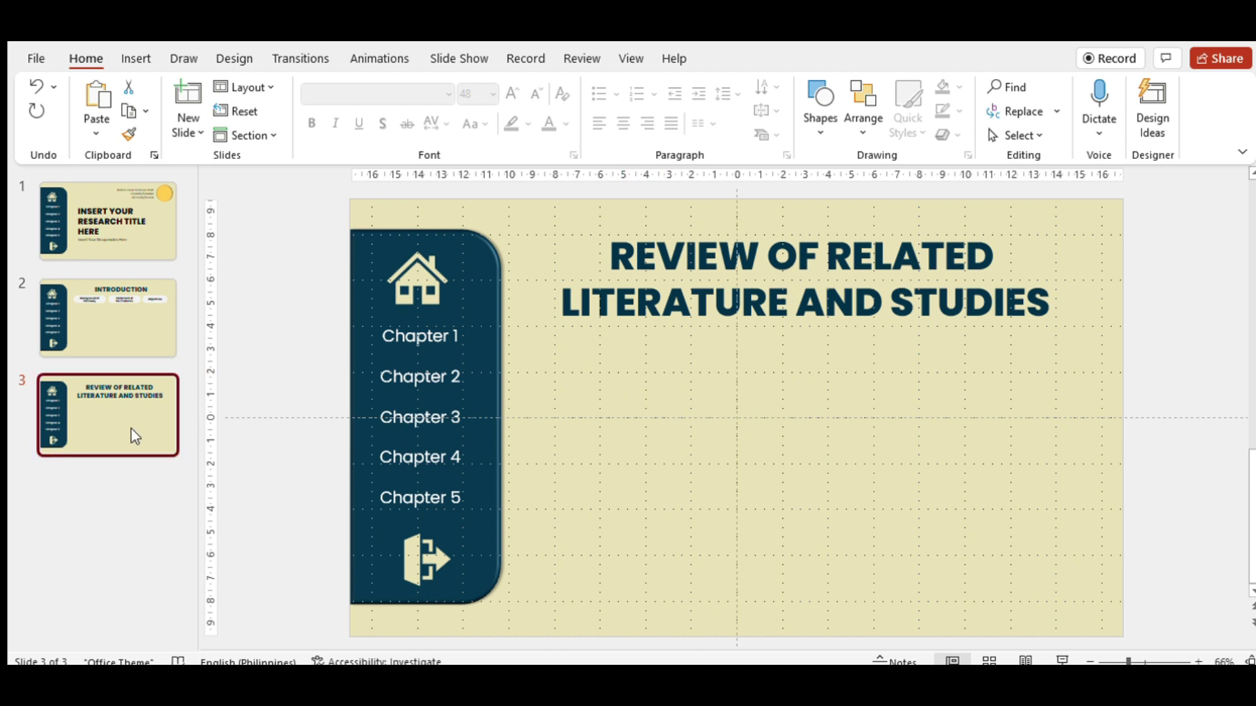
key("ctrl+d")
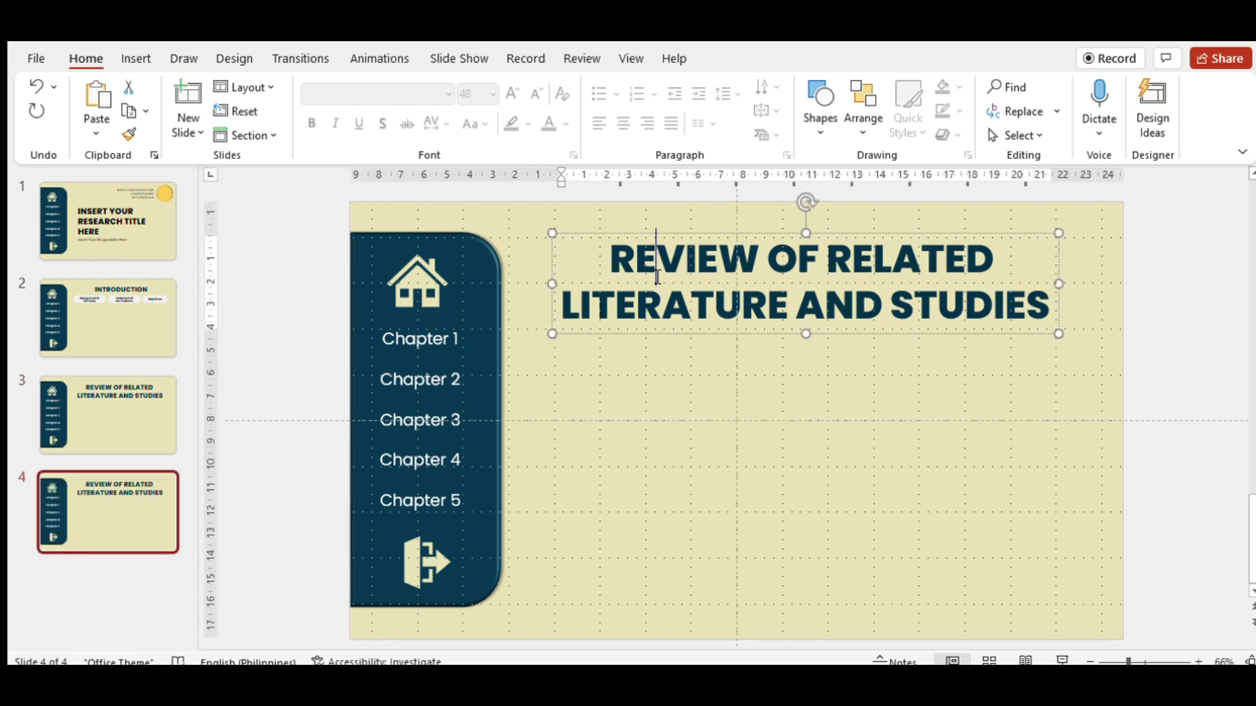
Replace the slide 4 heading with METHODOLOGY
triple_click(648, 268)
key("ctrl+a")
type("MEN")
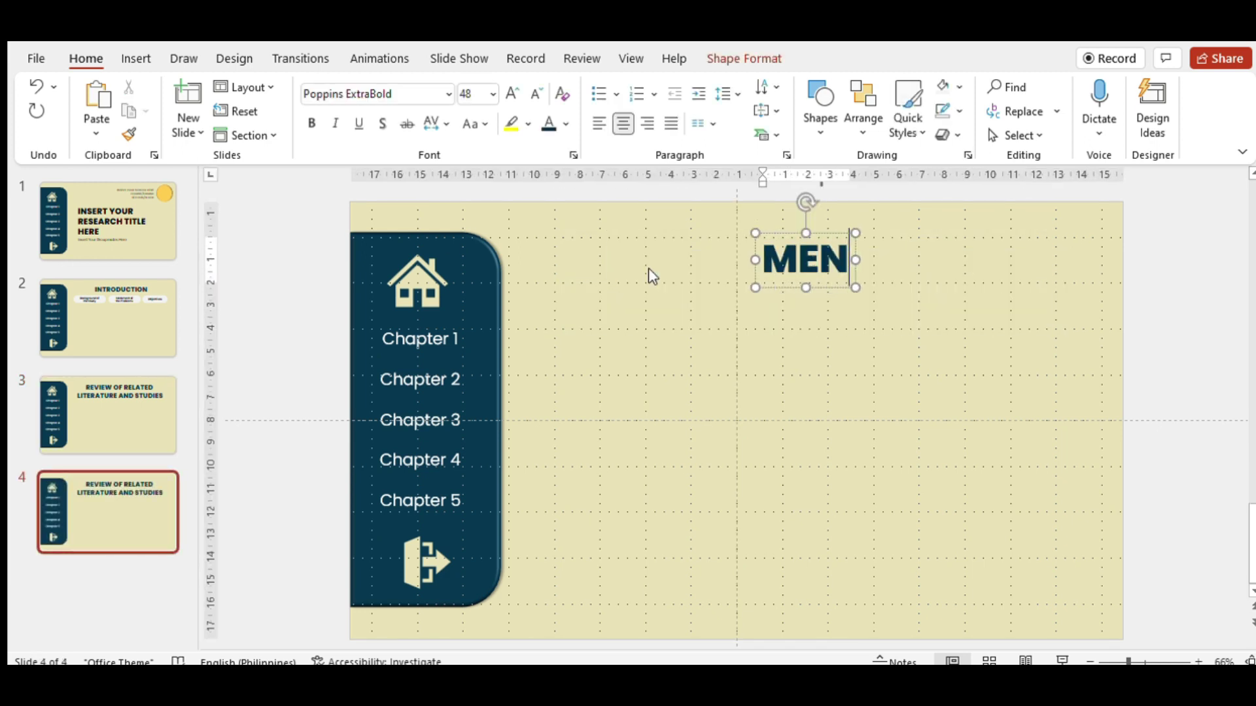
key("BackSpace")
type("THODOLOGY")
left_click(563, 299)
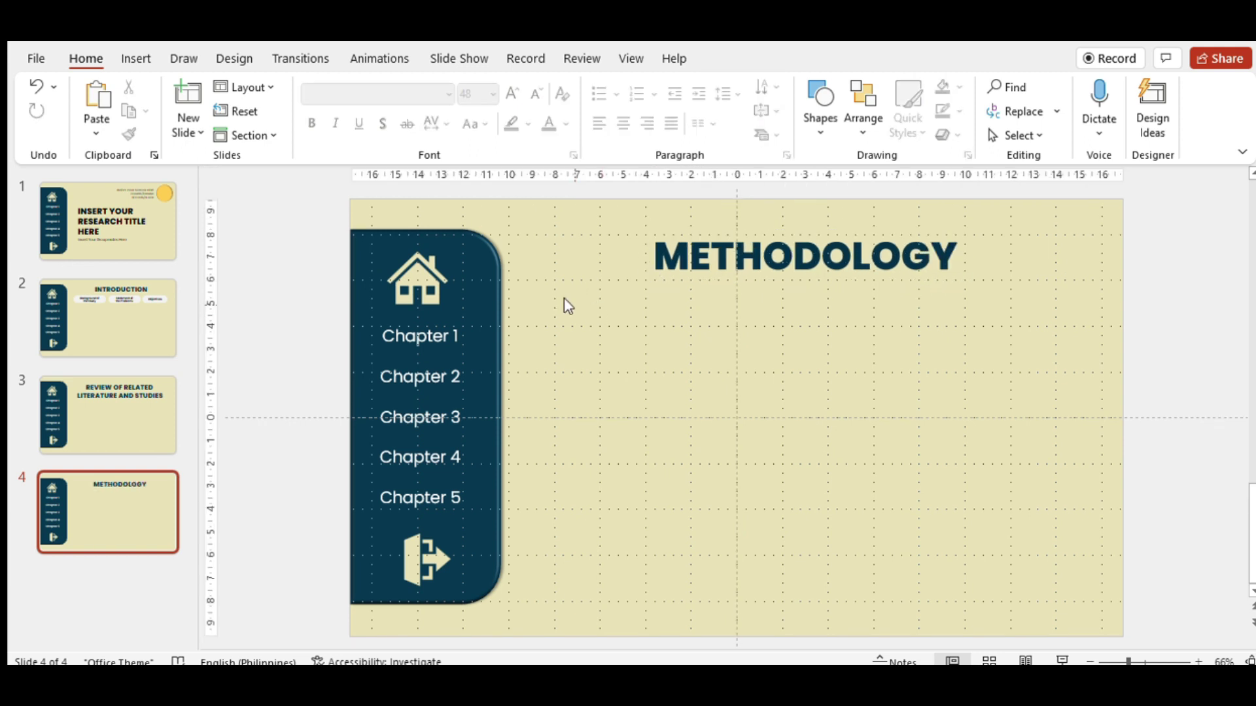
Centre the METHODOLOGY title and move the yellow box beneath it
left_click_drag(844, 286, 774, 288)
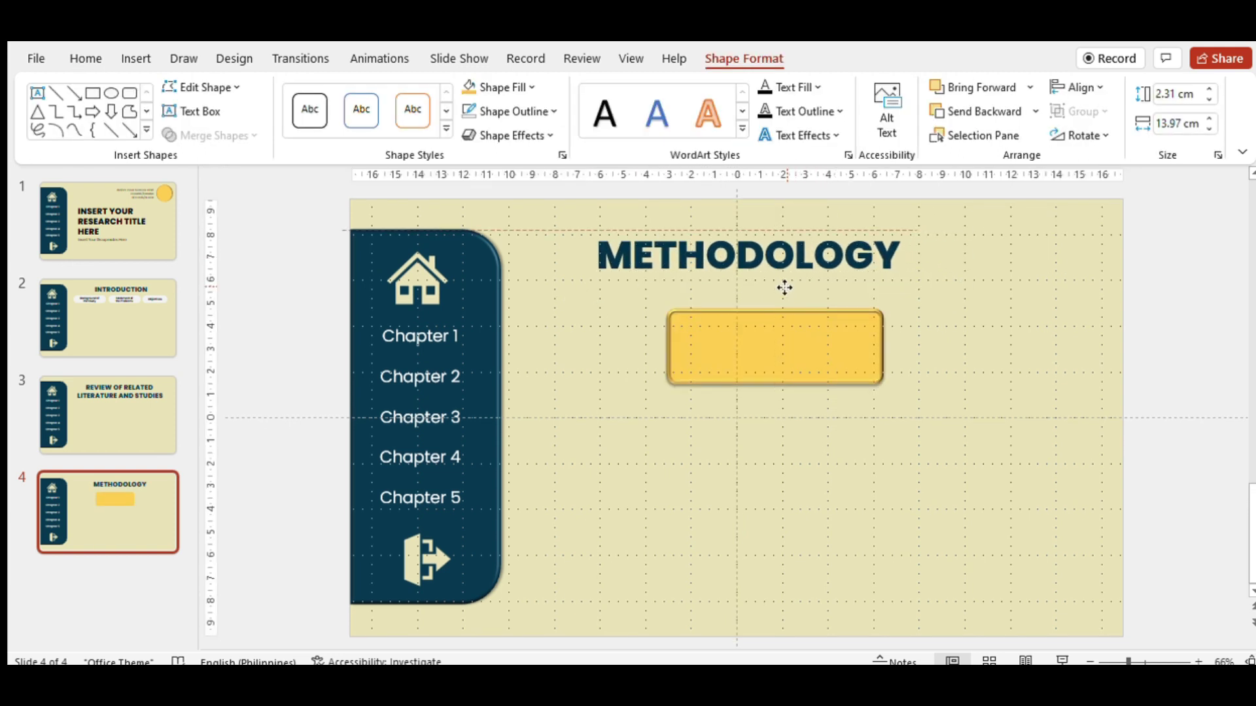
left_click_drag(774, 288, 774, 289)
mouse_move(804, 350)
left_mouse_down()
mouse_move(752, 342)
mouse_move(737, 360)
mouse_move(747, 336)
left_mouse_up()
Type 'Insert Process Here' into the yellow box
left_click(747, 336)
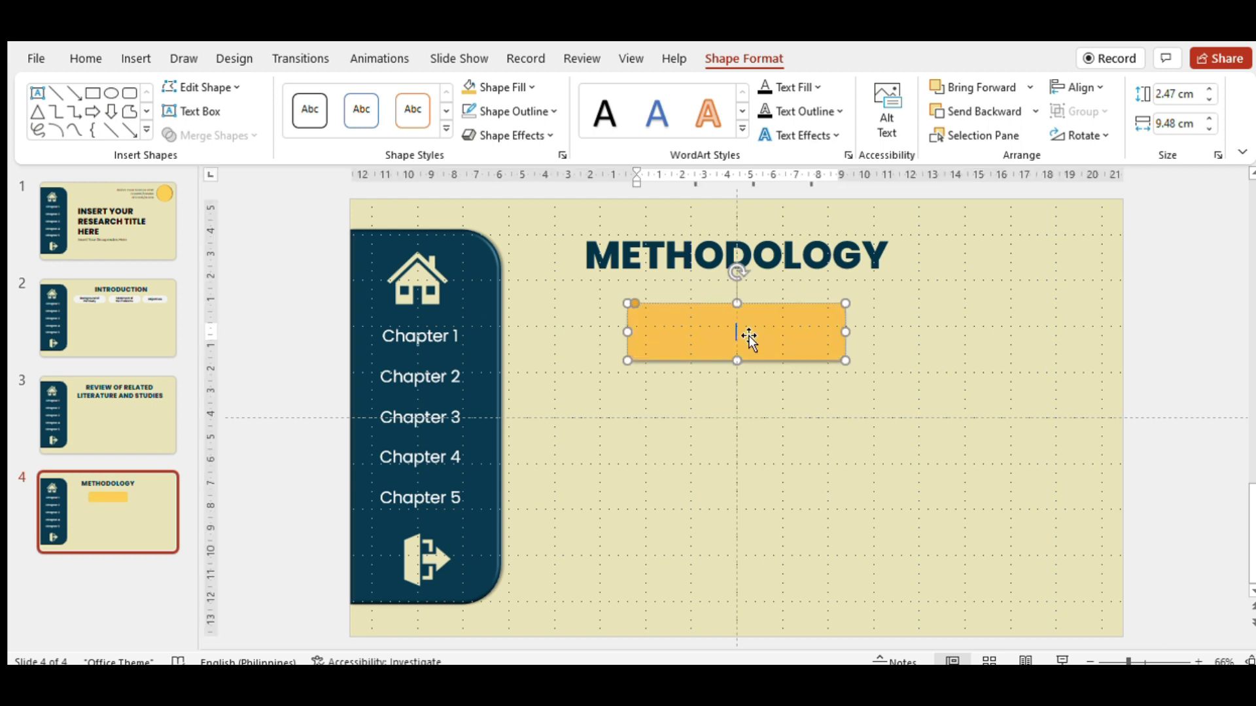
type("Insert")
type(" Pho")
key("BackSpace")
key("BackSpace")
type("rocess Here")
Format the box text as bold black Poppins 20 and nudge the box into place
key("ctrl+a")
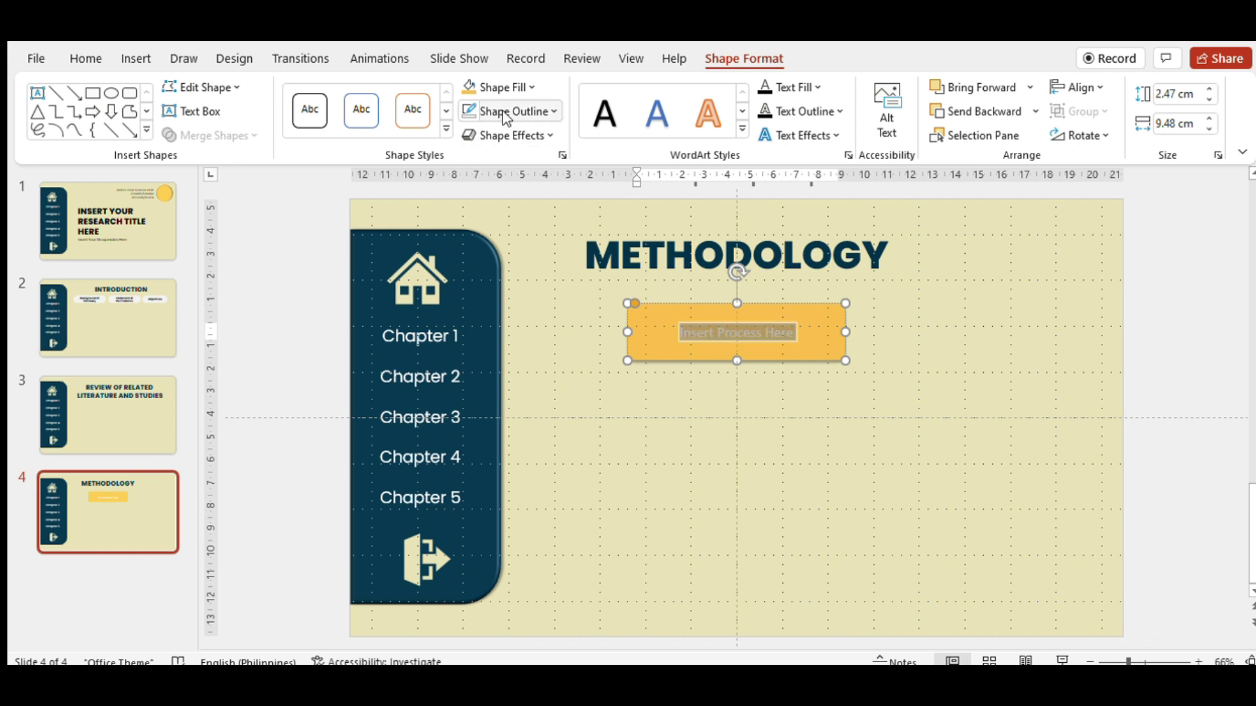
left_click(85, 58)
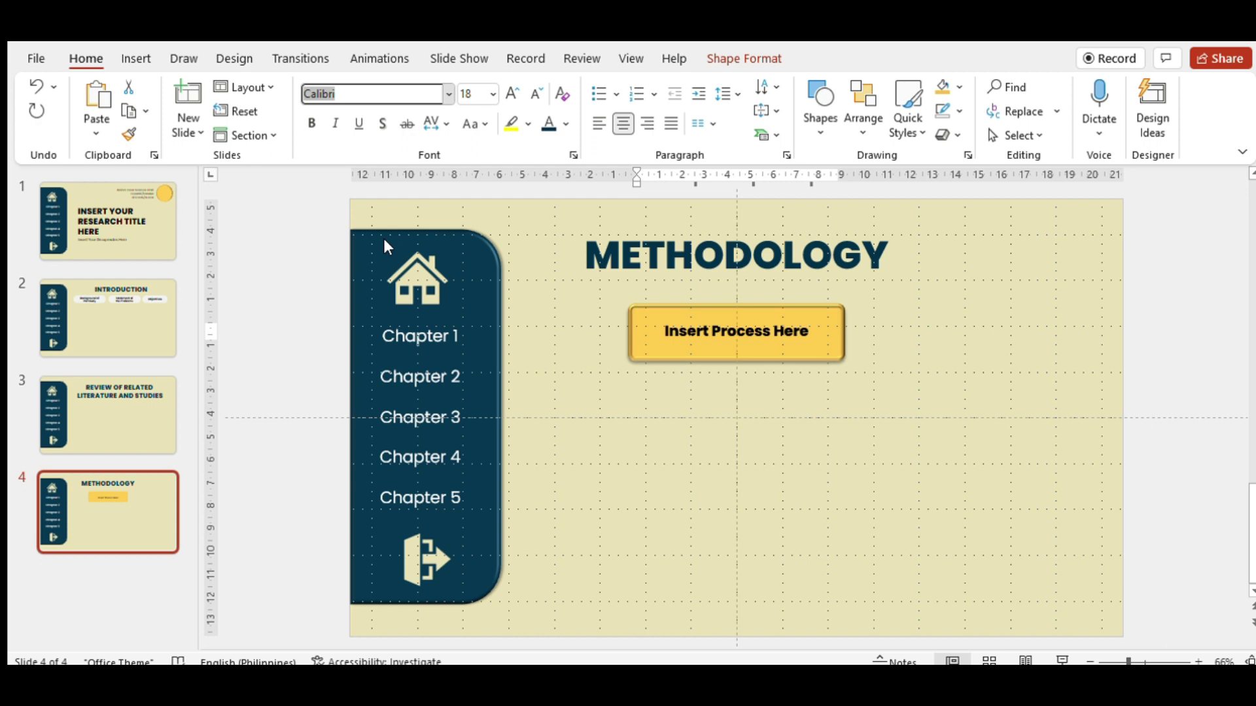
key("Escape")
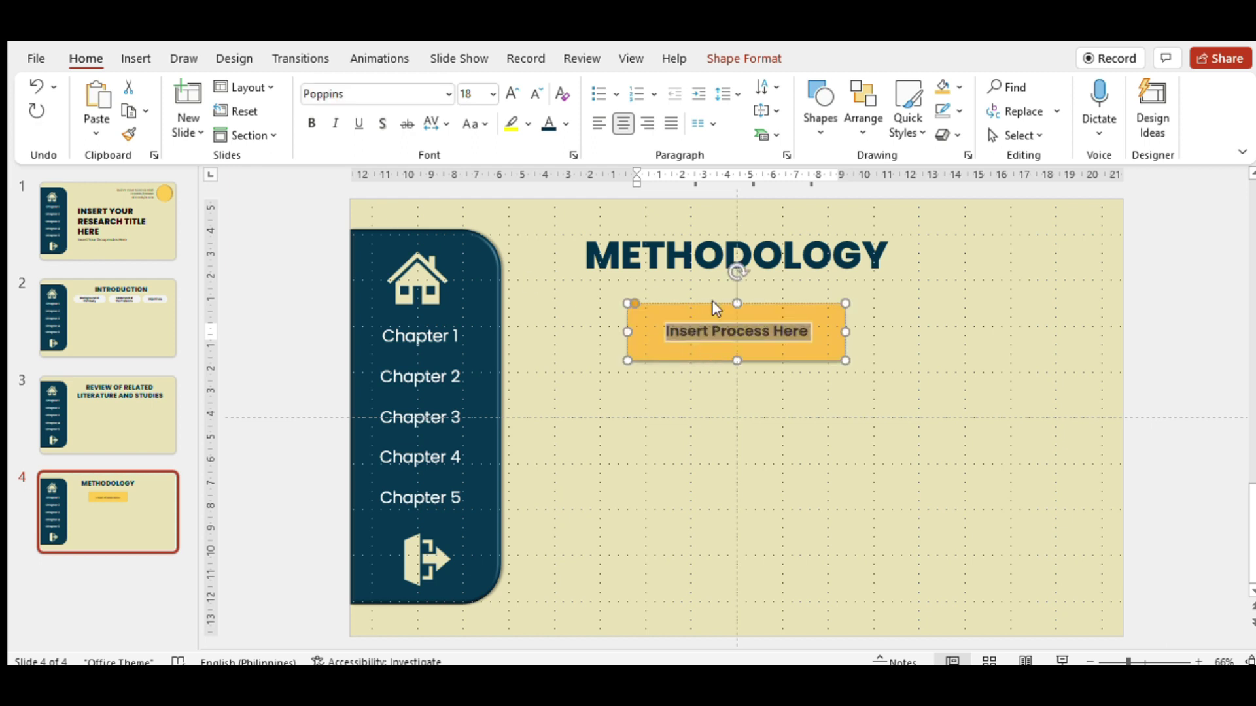
left_click(508, 94)
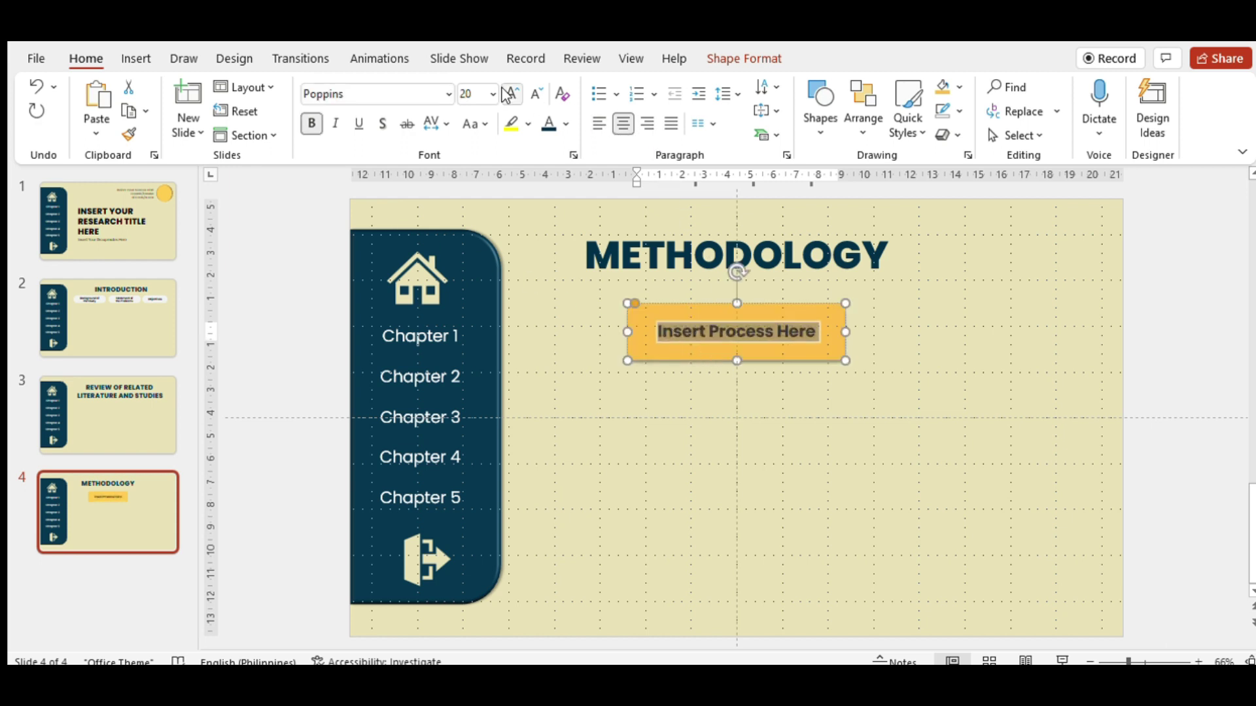
left_click(562, 345)
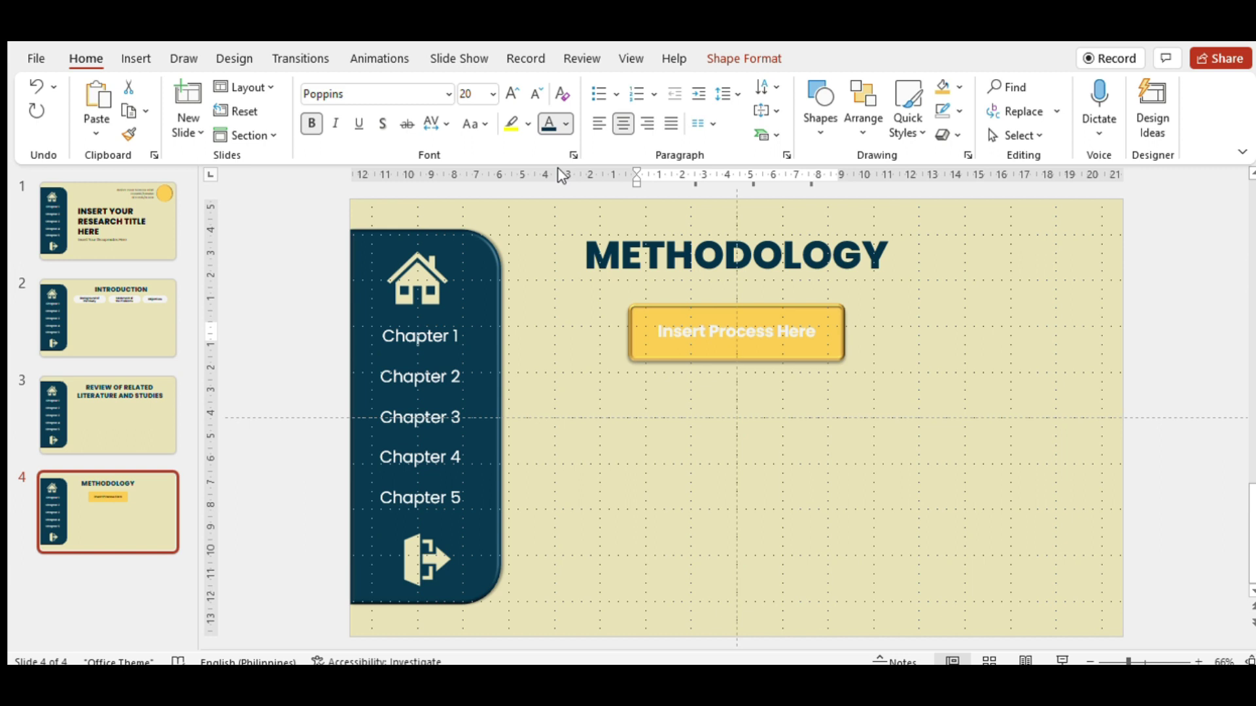
left_click(905, 334)
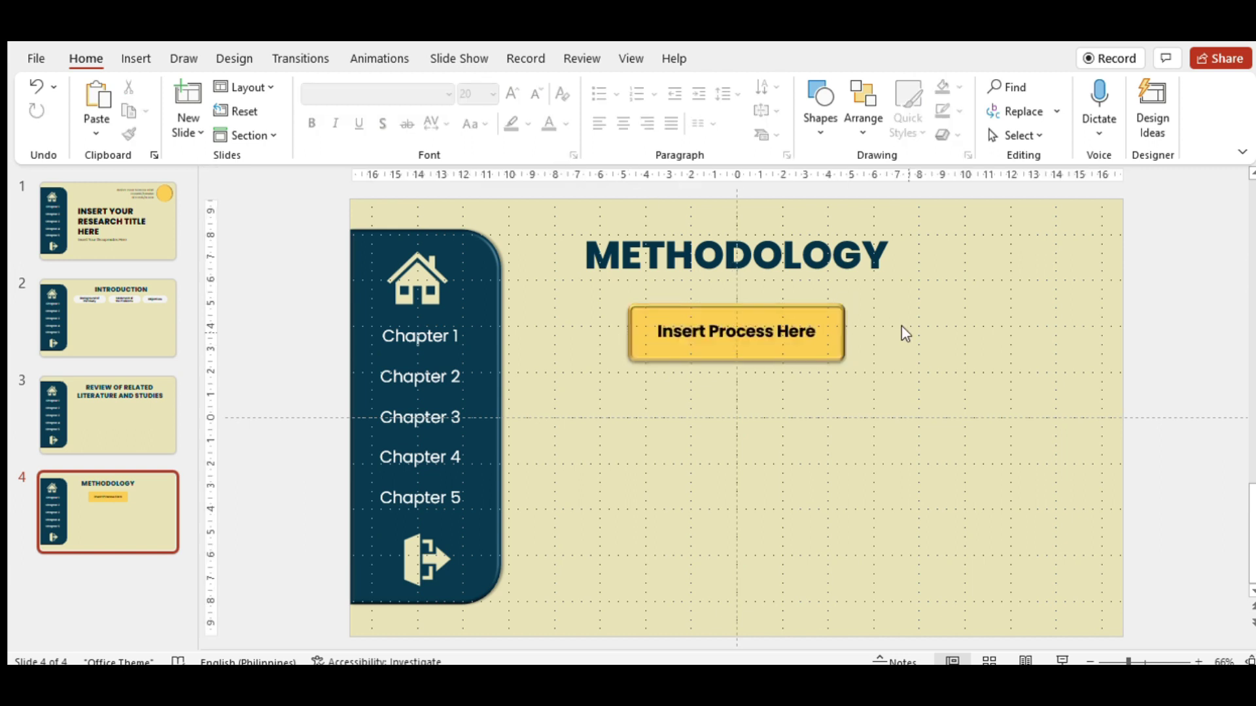
left_click(831, 346)
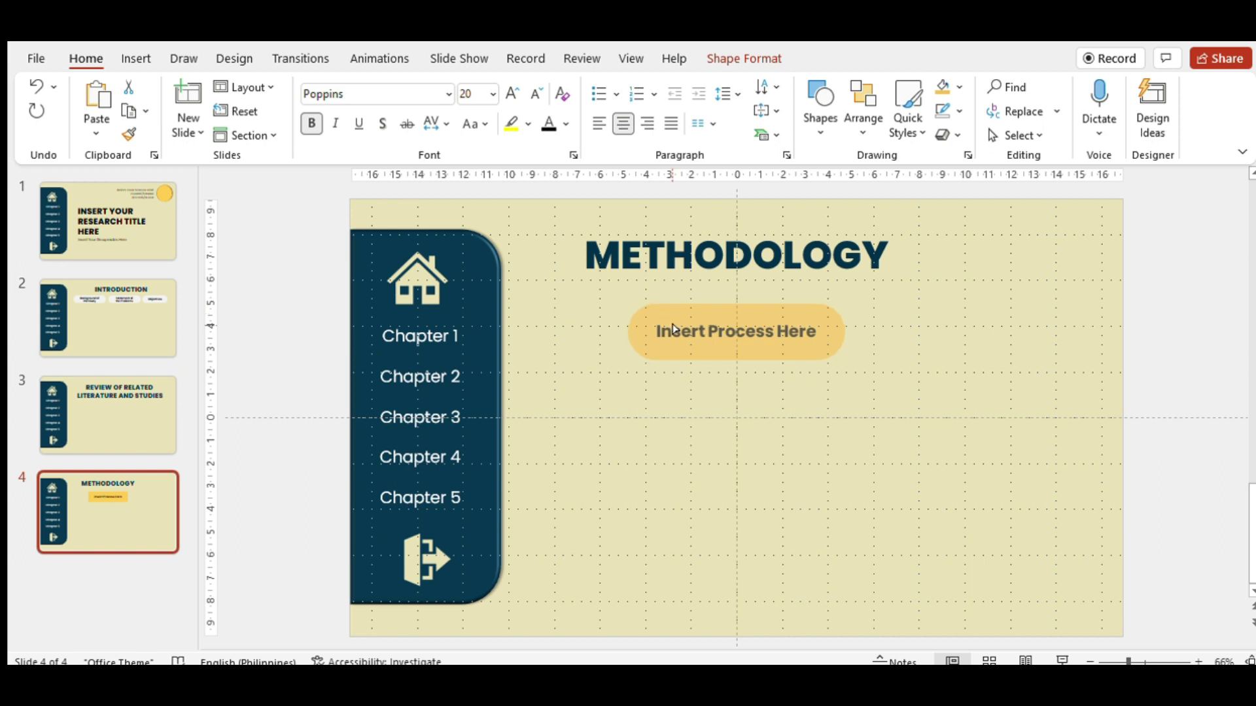
left_click_drag(673, 329, 626, 299)
Paste two copies of the process box and place them below the original
left_click(690, 363)
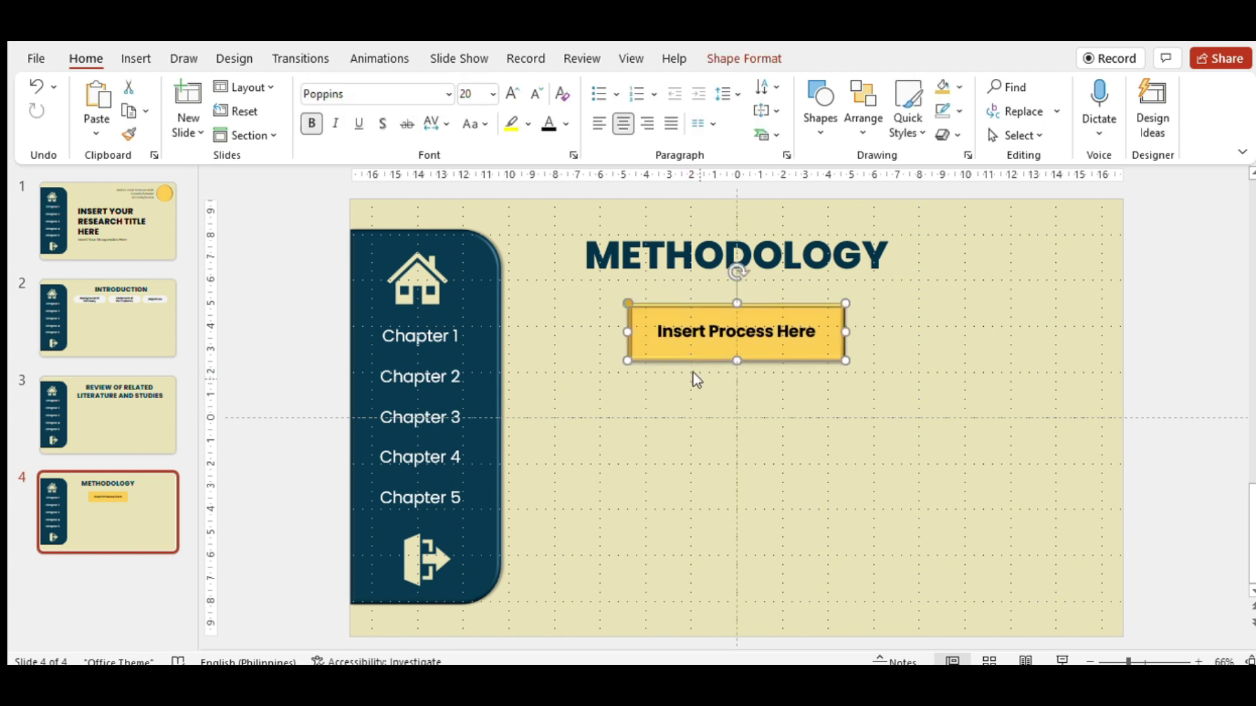
key("ctrl+v")
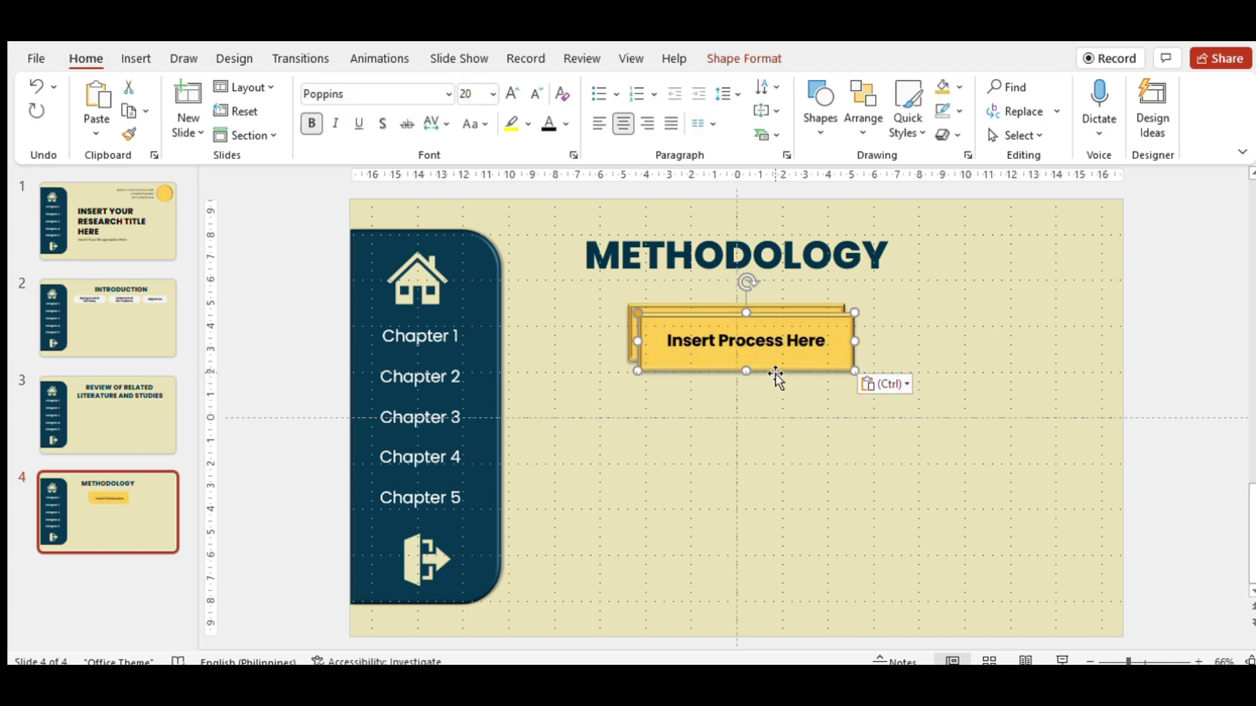
left_click_drag(775, 374, 765, 448)
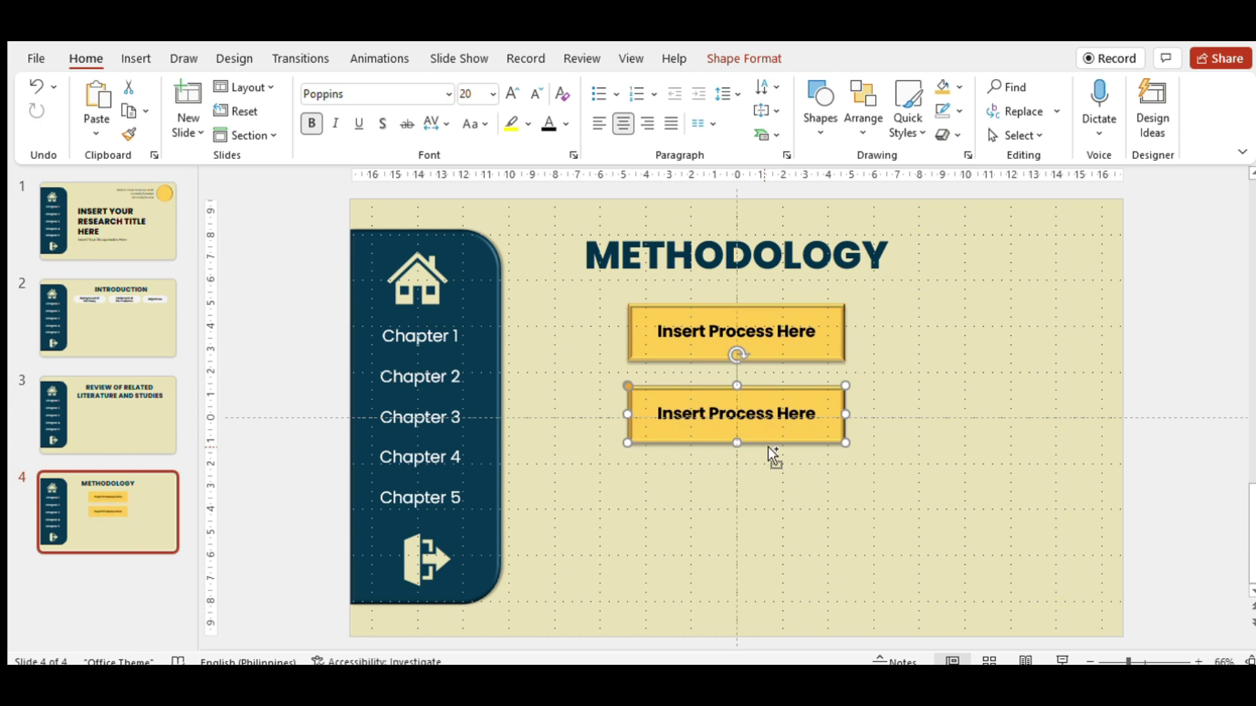
key("ctrl+v")
mouse_move(767, 473)
left_mouse_down()
mouse_move(734, 592)
mouse_move(661, 584)
mouse_move(689, 586)
left_mouse_up()
left_click(760, 518)
Left-align and evenly space the three process boxes in one column
mouse_move(779, 440)
left_mouse_down()
mouse_move(688, 484)
mouse_move(703, 475)
left_mouse_up()
left_click_drag(779, 356, 703, 363)
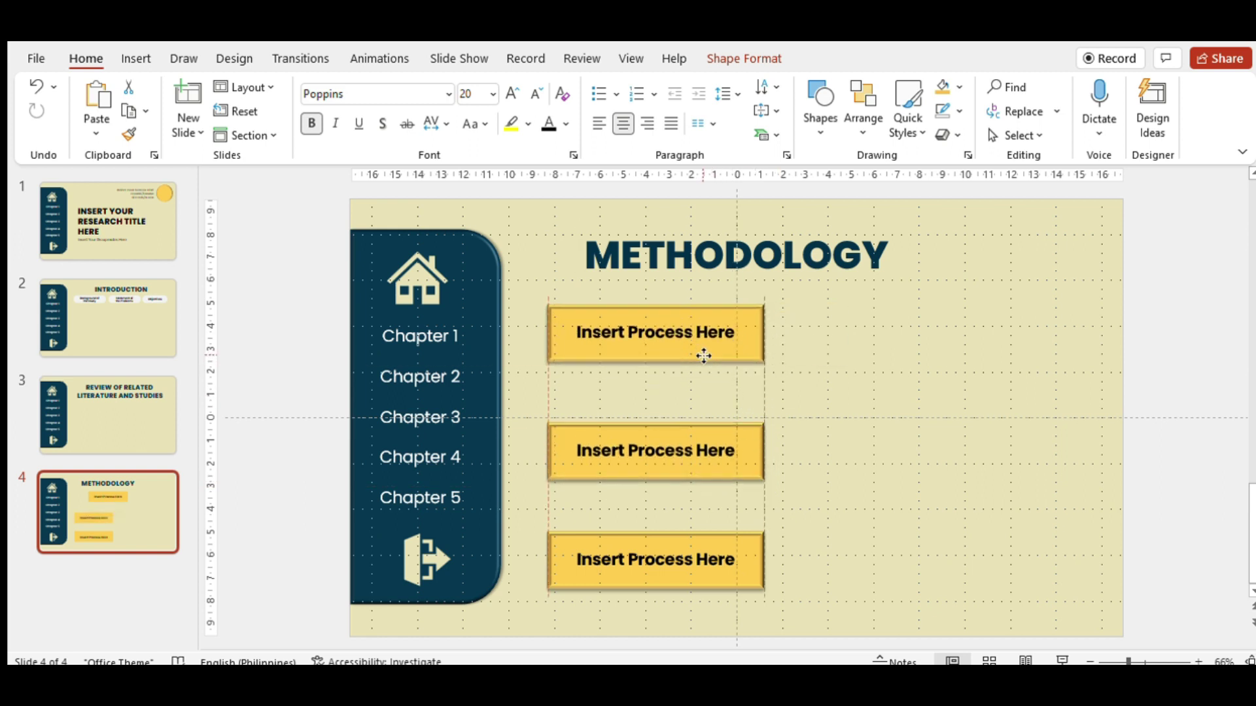
left_click(799, 371)
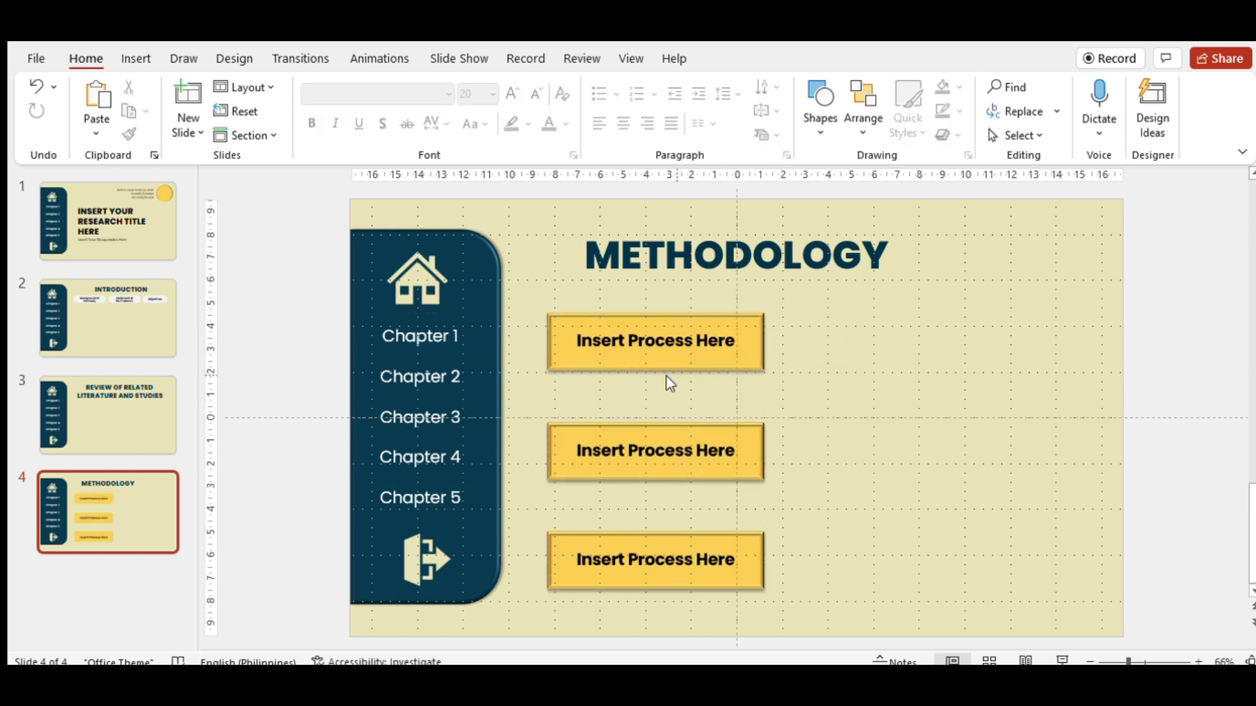
left_click(823, 119)
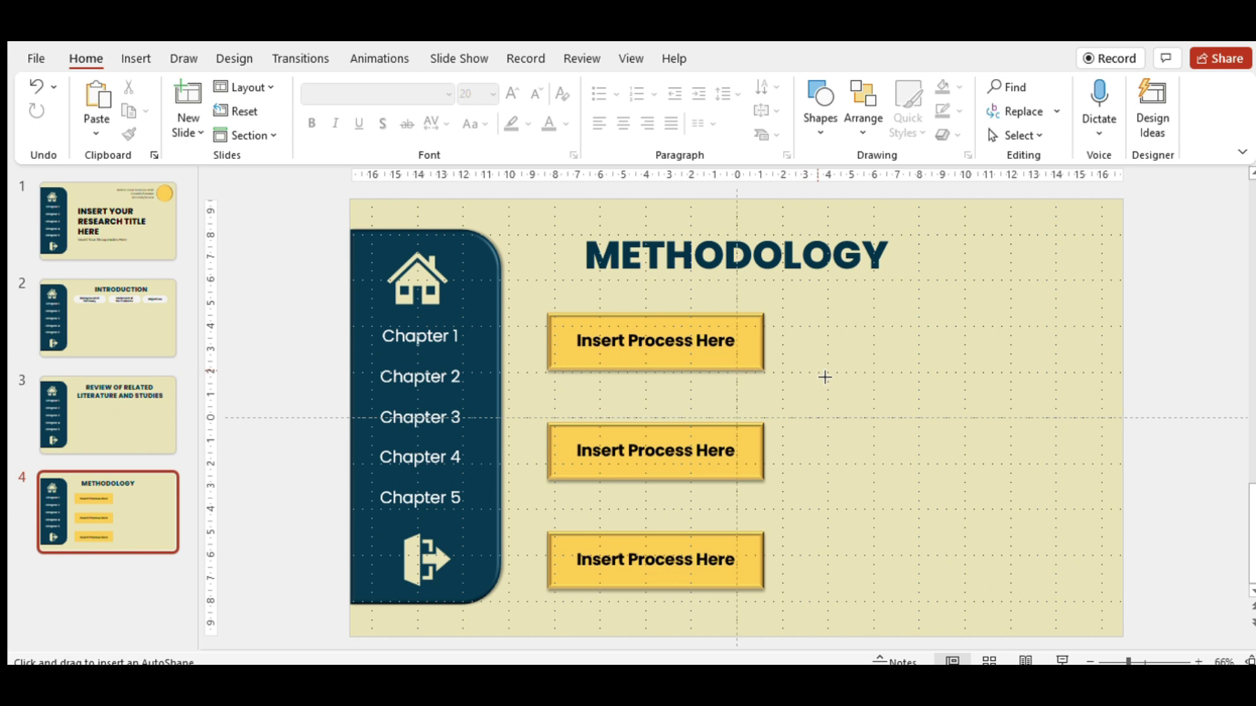
Draw a small downward block arrow between the first two process boxes
left_click_drag(818, 370, 840, 418)
mouse_move(849, 340)
left_mouse_down()
mouse_move(876, 396)
mouse_move(870, 417)
left_mouse_up()
left_click_drag(869, 408, 657, 405)
left_click(678, 428)
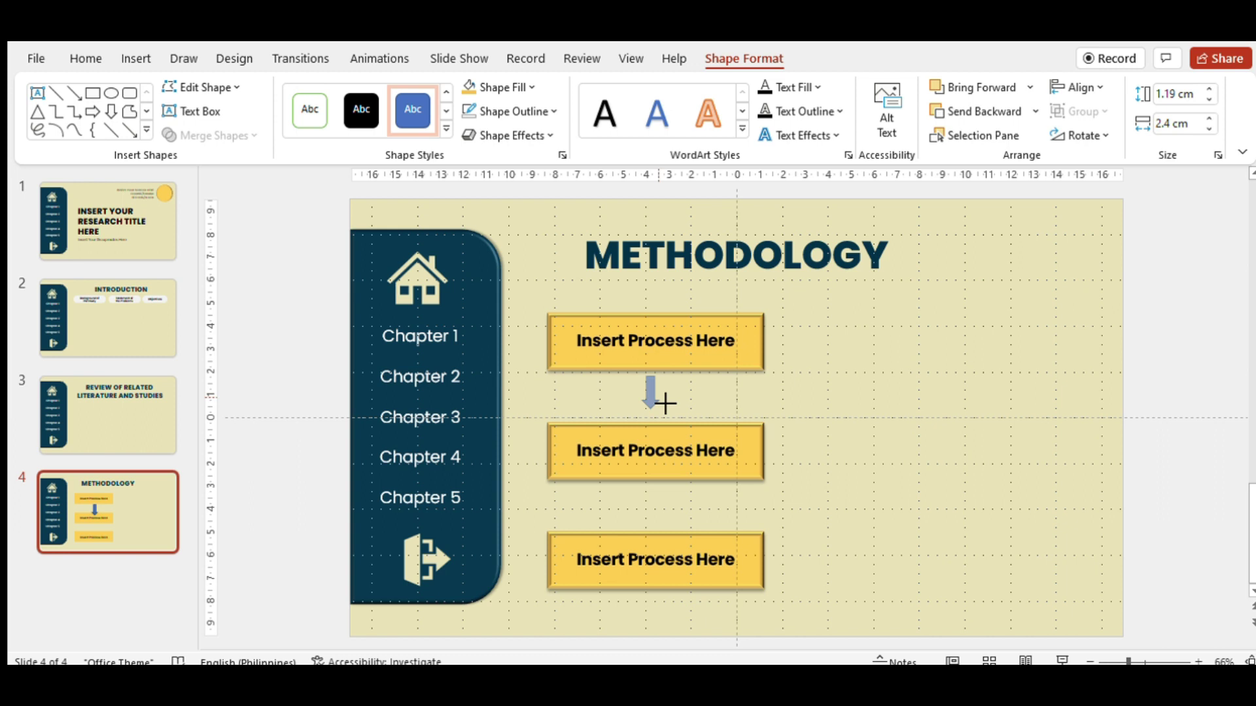
left_click_drag(667, 407, 659, 409)
Fill the arrow dark navy and duplicate it into the gap between boxes two and three
left_click(477, 309)
left_click(650, 391)
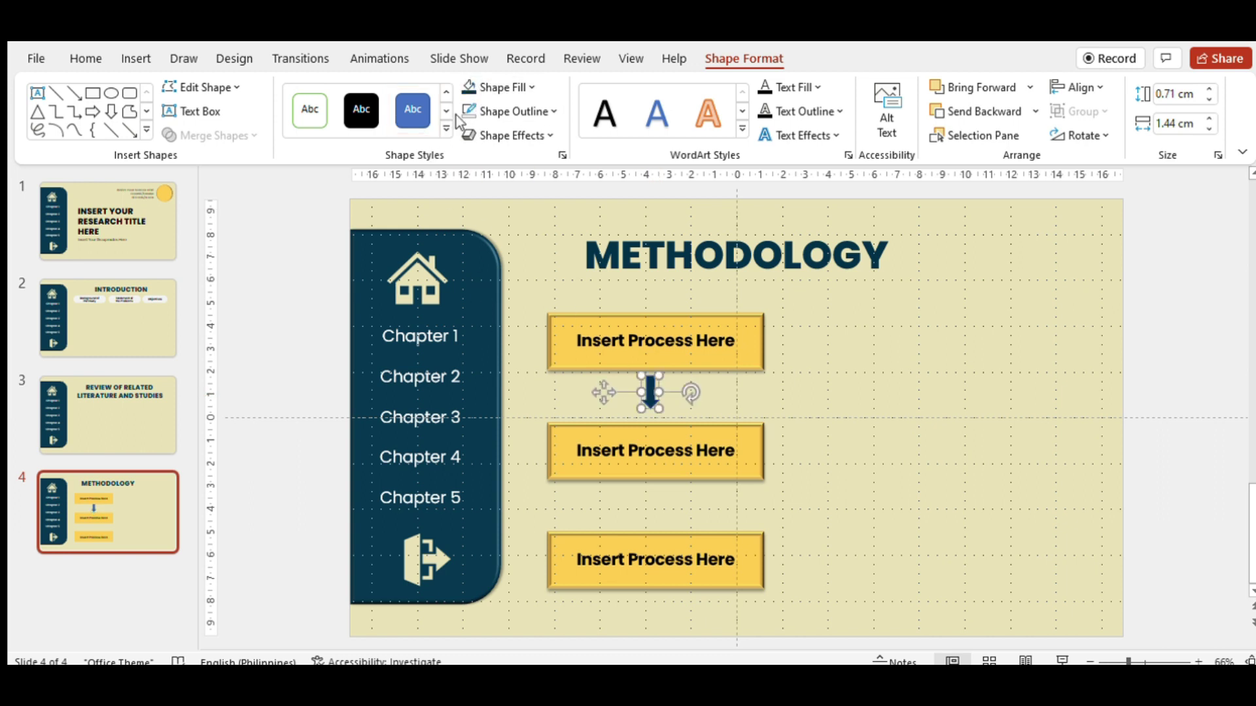
left_click_drag(603, 393, 603, 399)
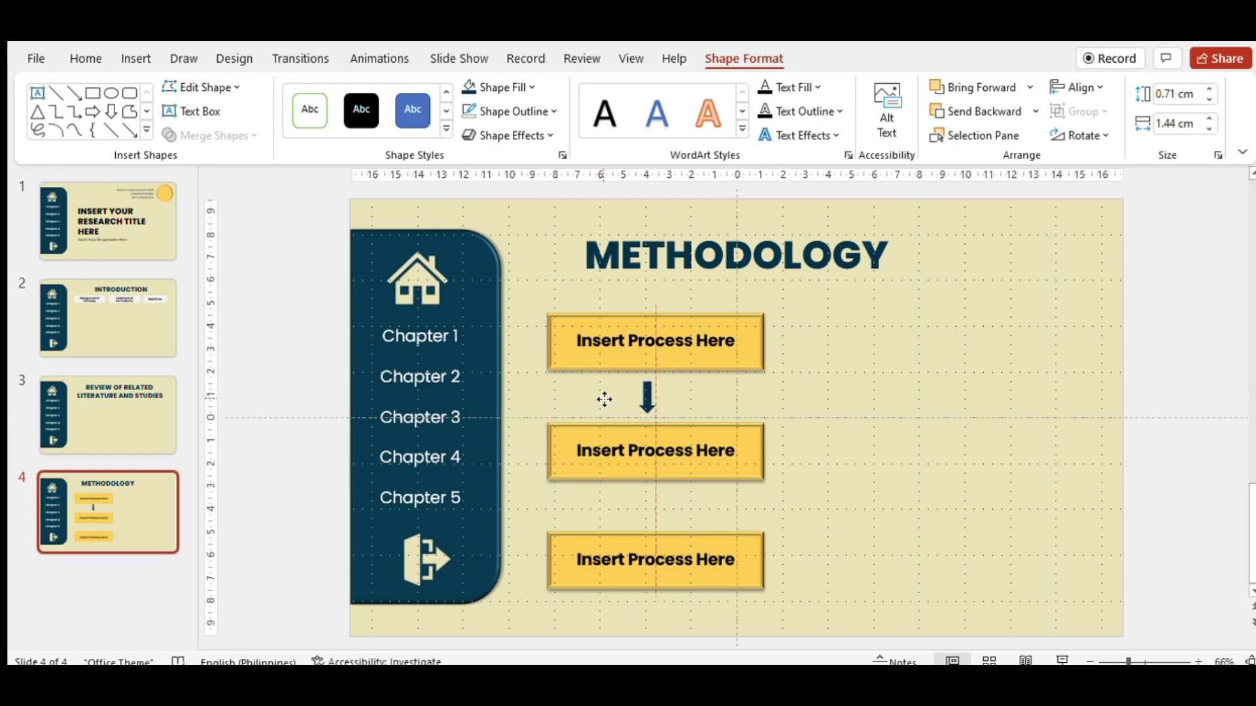
left_click_drag(605, 399, 608, 504)
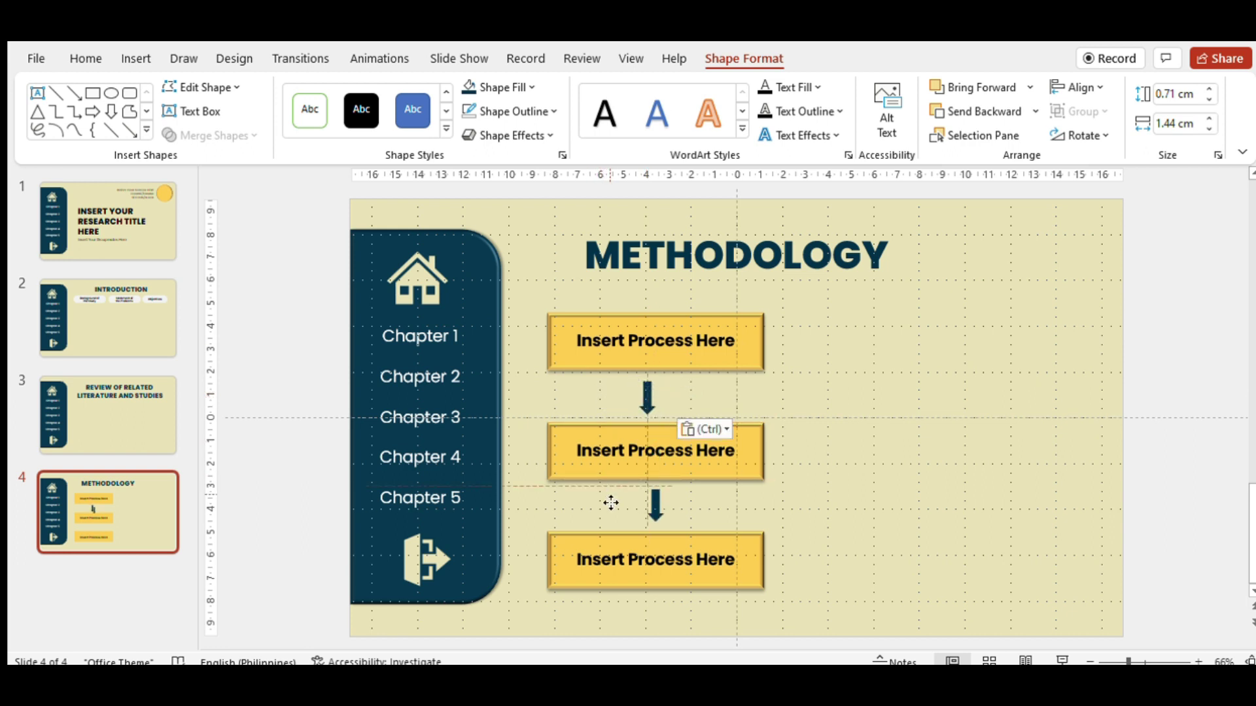
left_click(889, 497)
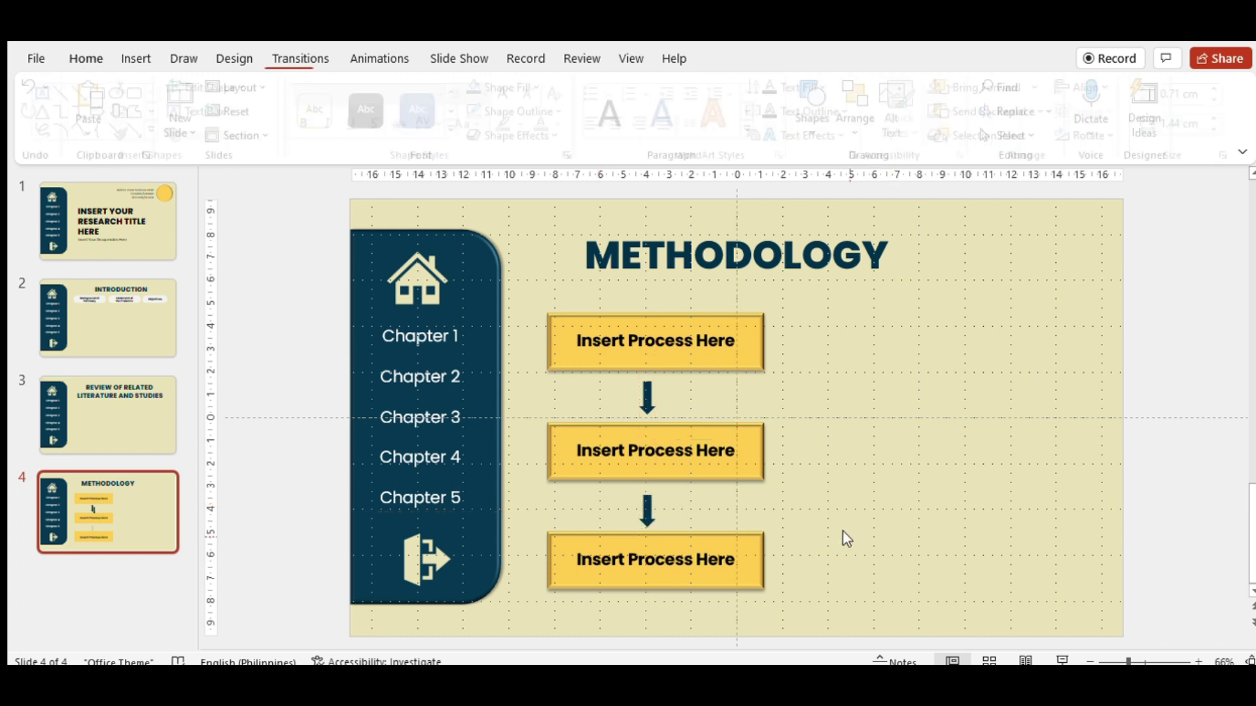
left_click(818, 127)
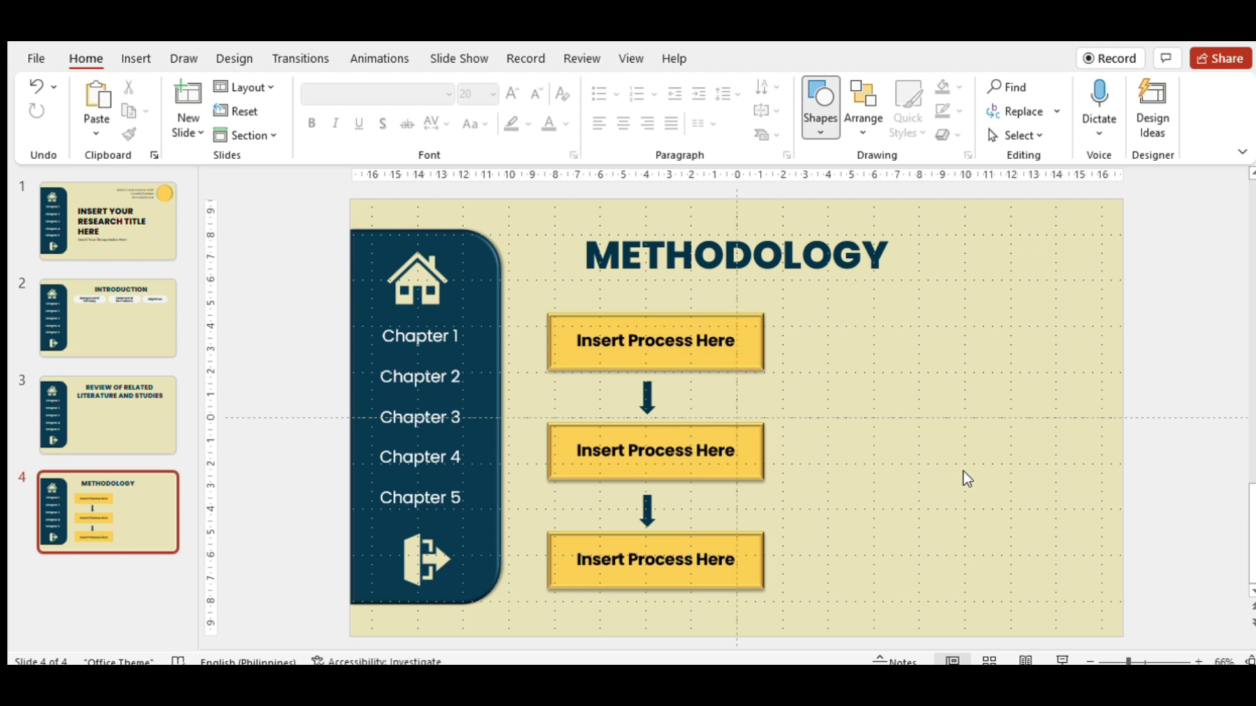
Duplicate the three process boxes with Ctrl+D and move the copies into a right-hand column
left_click(705, 367)
key("ctrl+d")
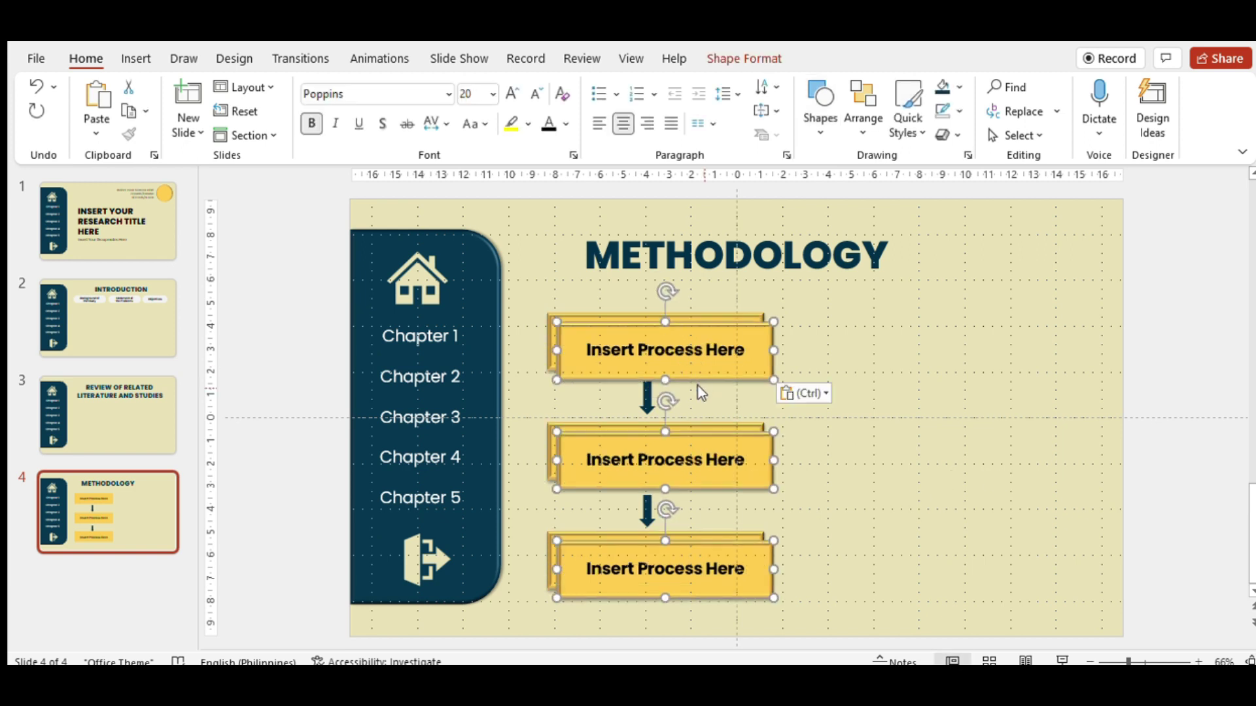
left_click_drag(694, 433, 983, 428)
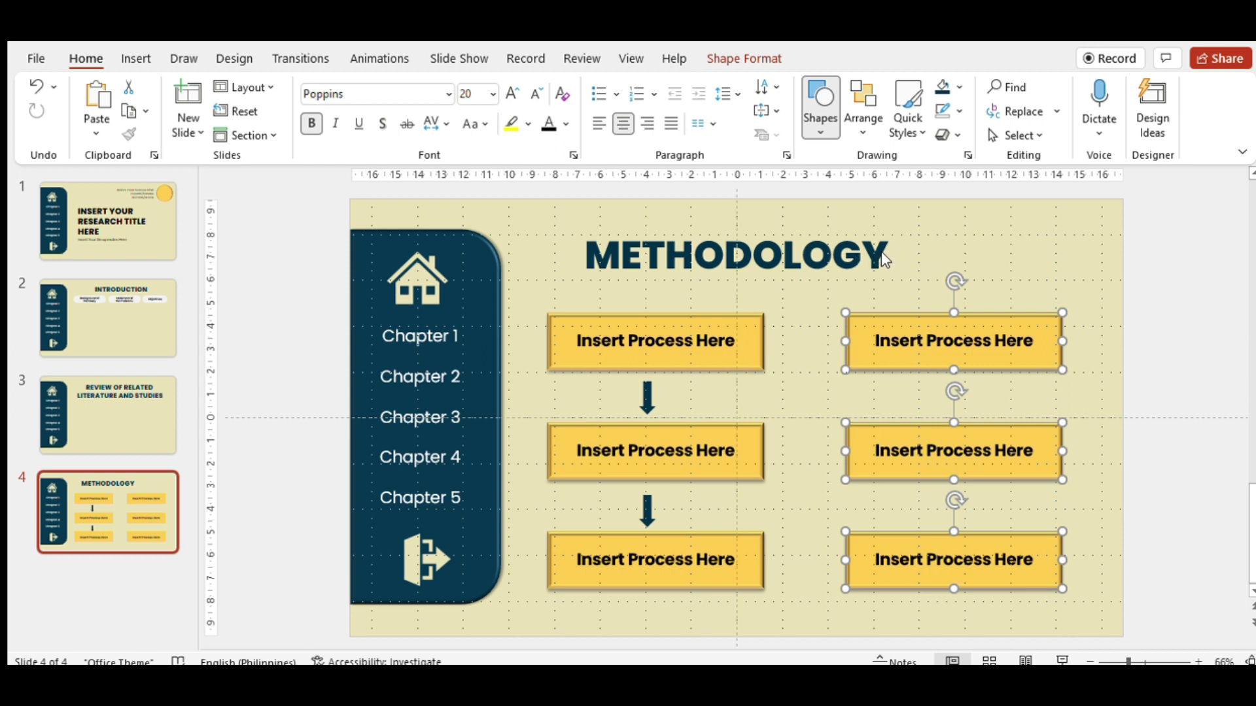
Draw a navy elbow arrow connector from the bottom-left box to the top-right box
mouse_move(765, 562)
left_mouse_down()
mouse_move(814, 560)
mouse_move(846, 341)
left_mouse_up()
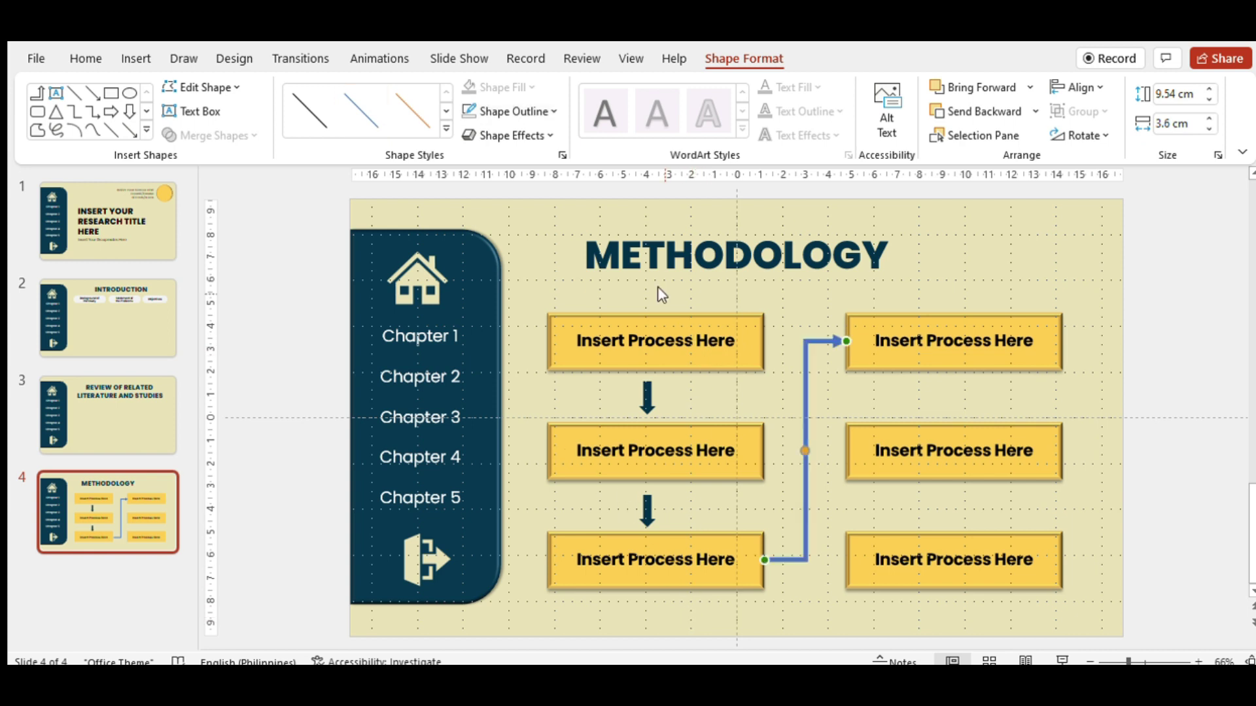
left_click(468, 112)
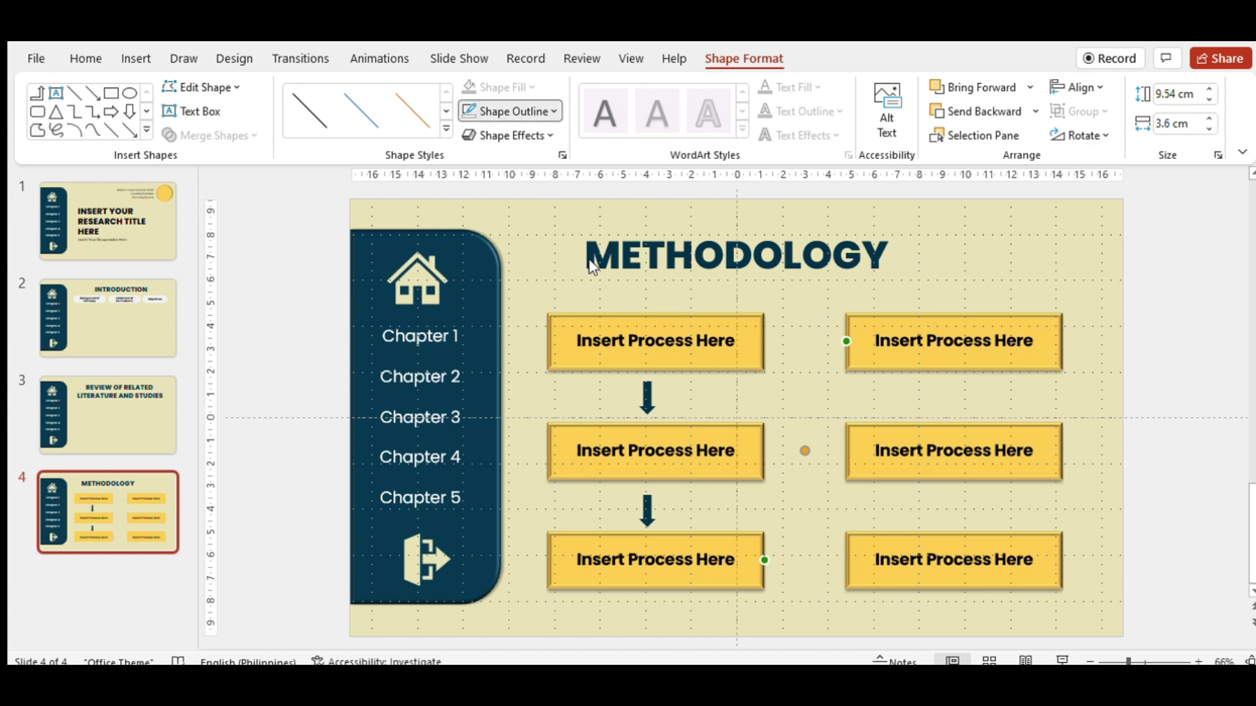
key("ctrl+z")
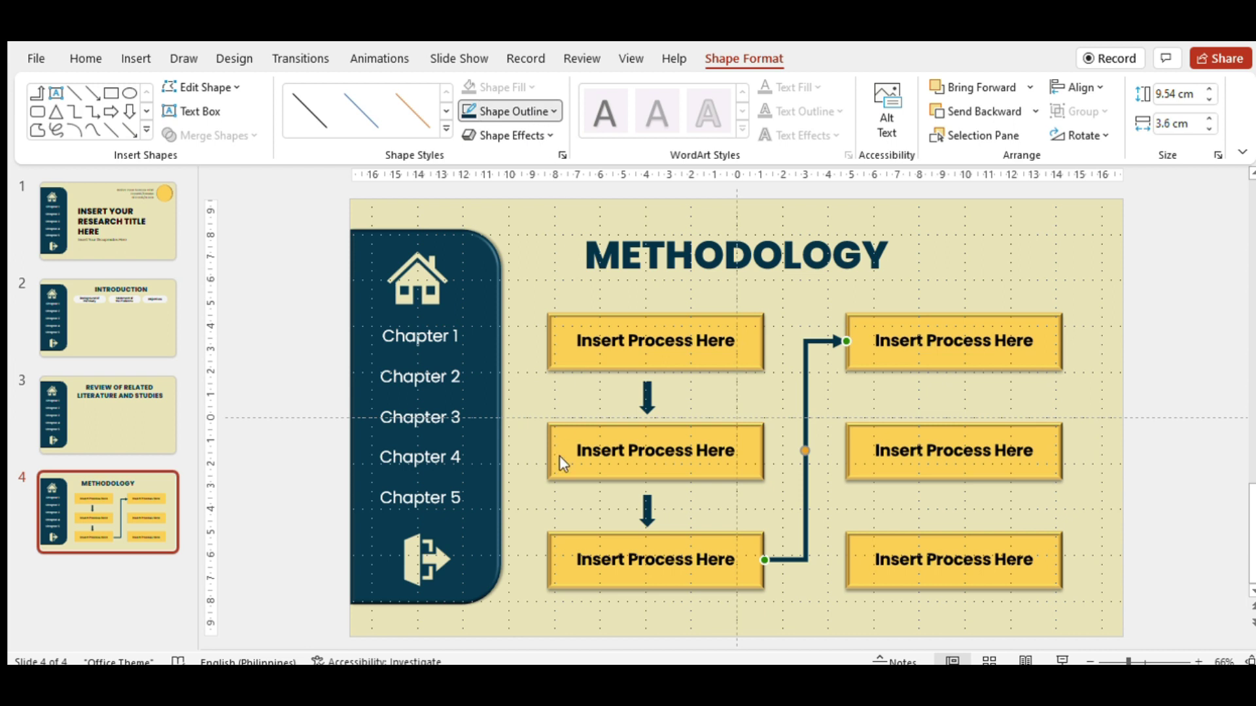
left_click(883, 265)
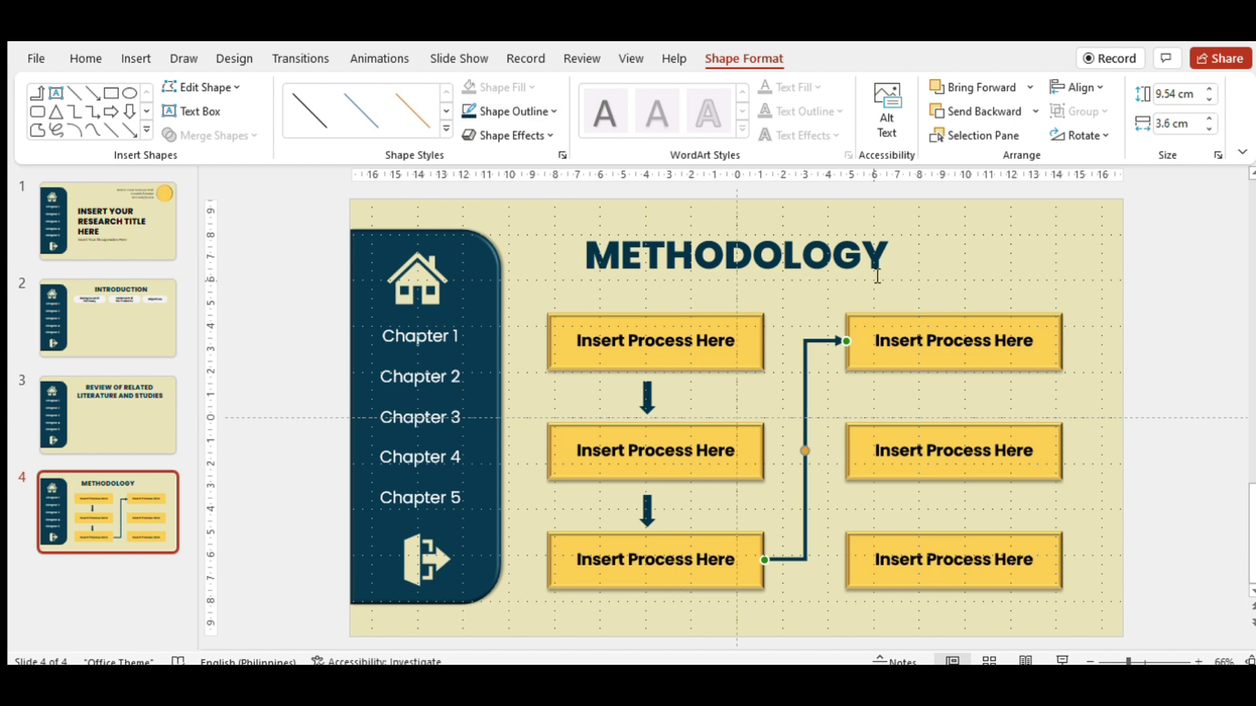
left_click(975, 288)
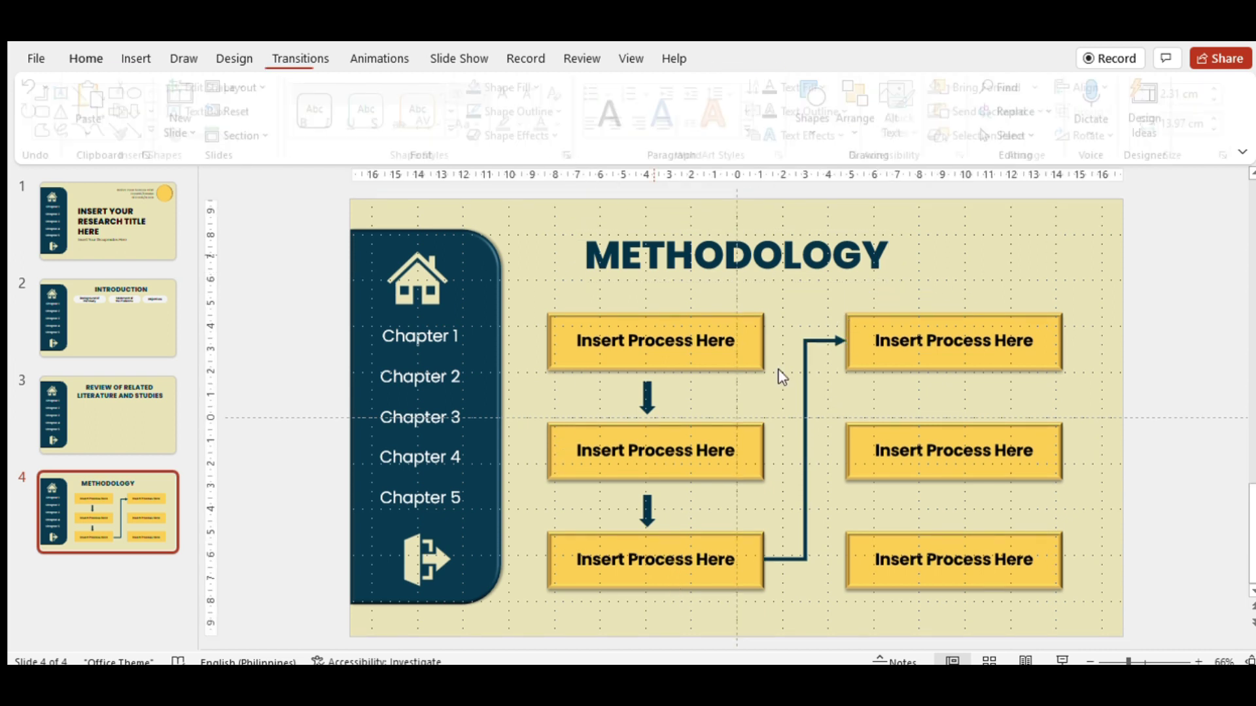
left_click(805, 402)
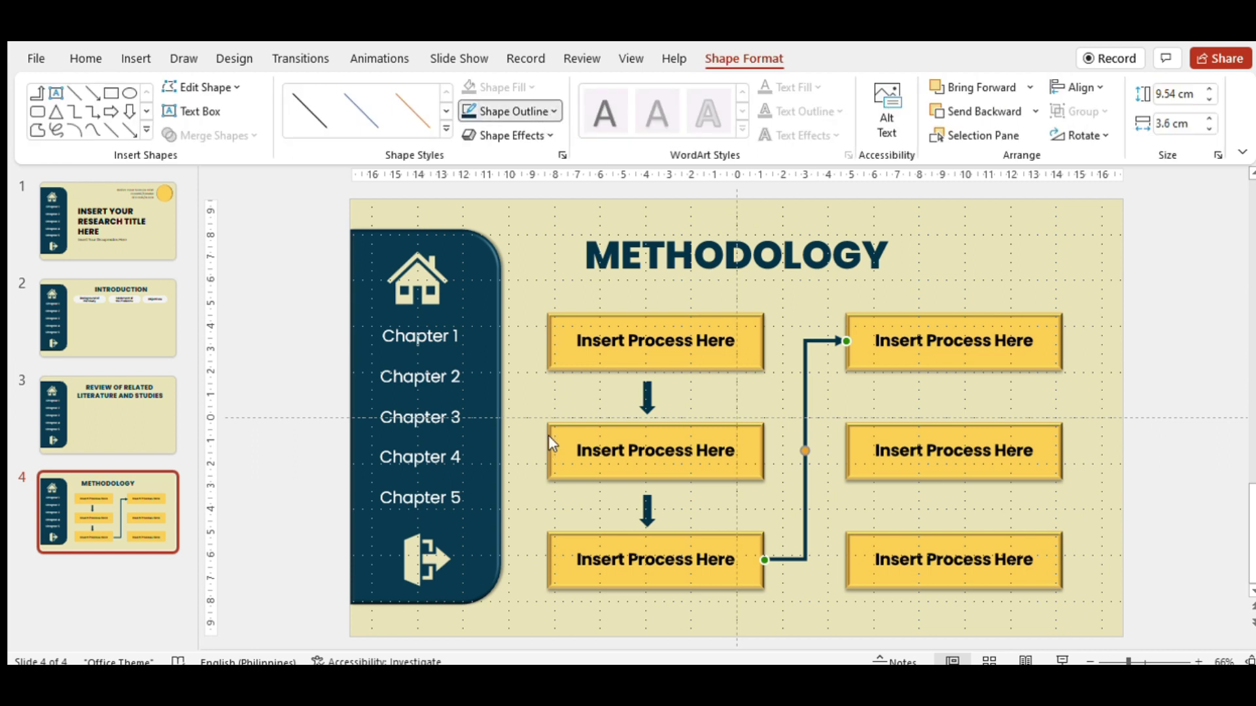
left_click(680, 610)
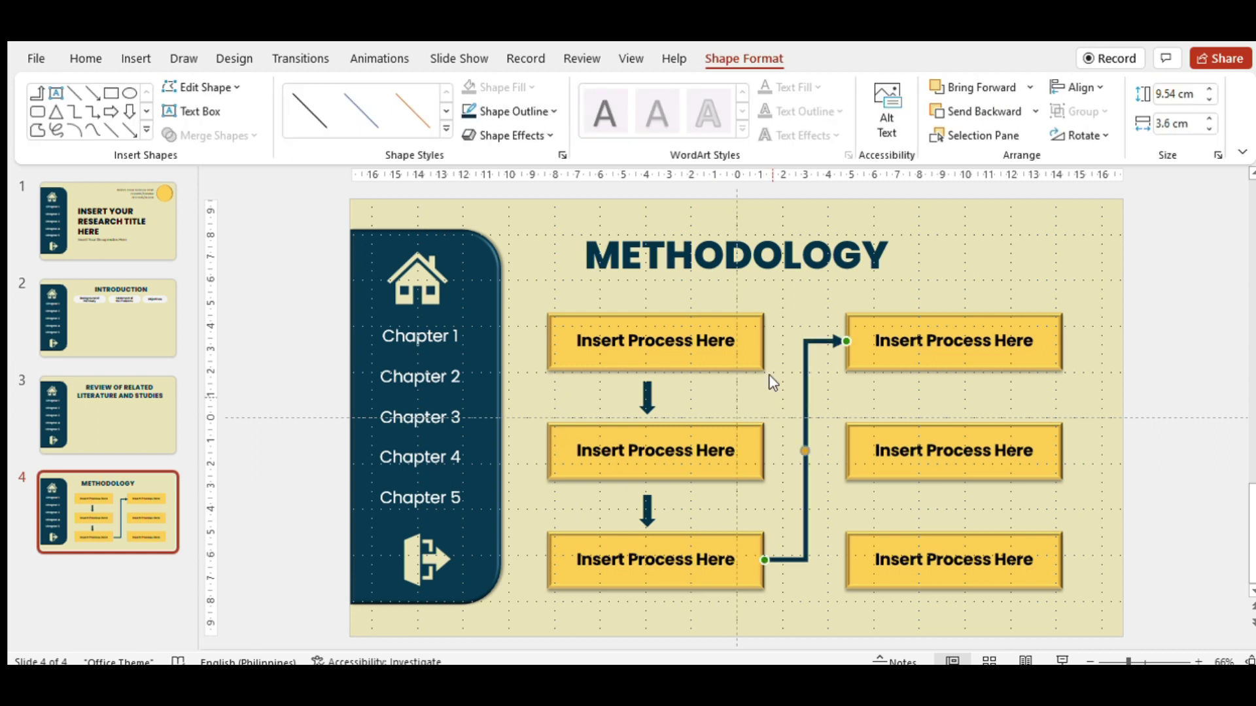
Copy both navy down arrows into the gaps between the right-column boxes
left_click(649, 401)
left_click(647, 510, "shift")
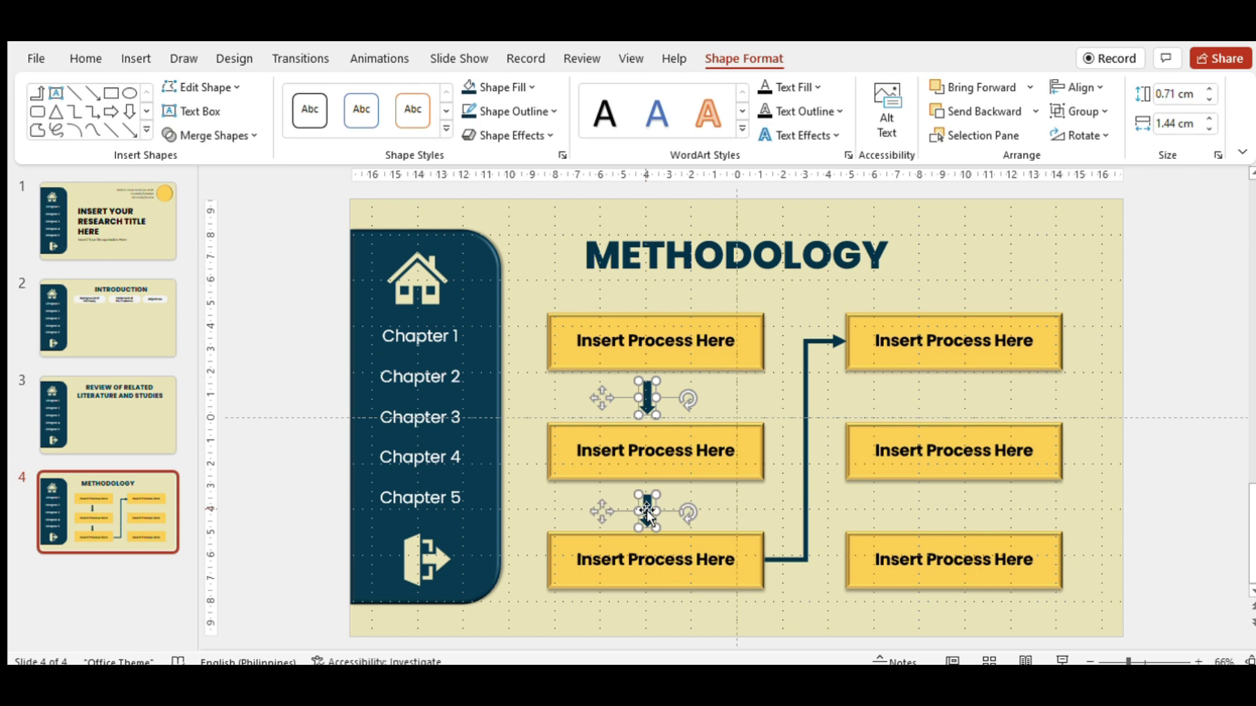
key("ctrl+c")
key("ctrl+v")
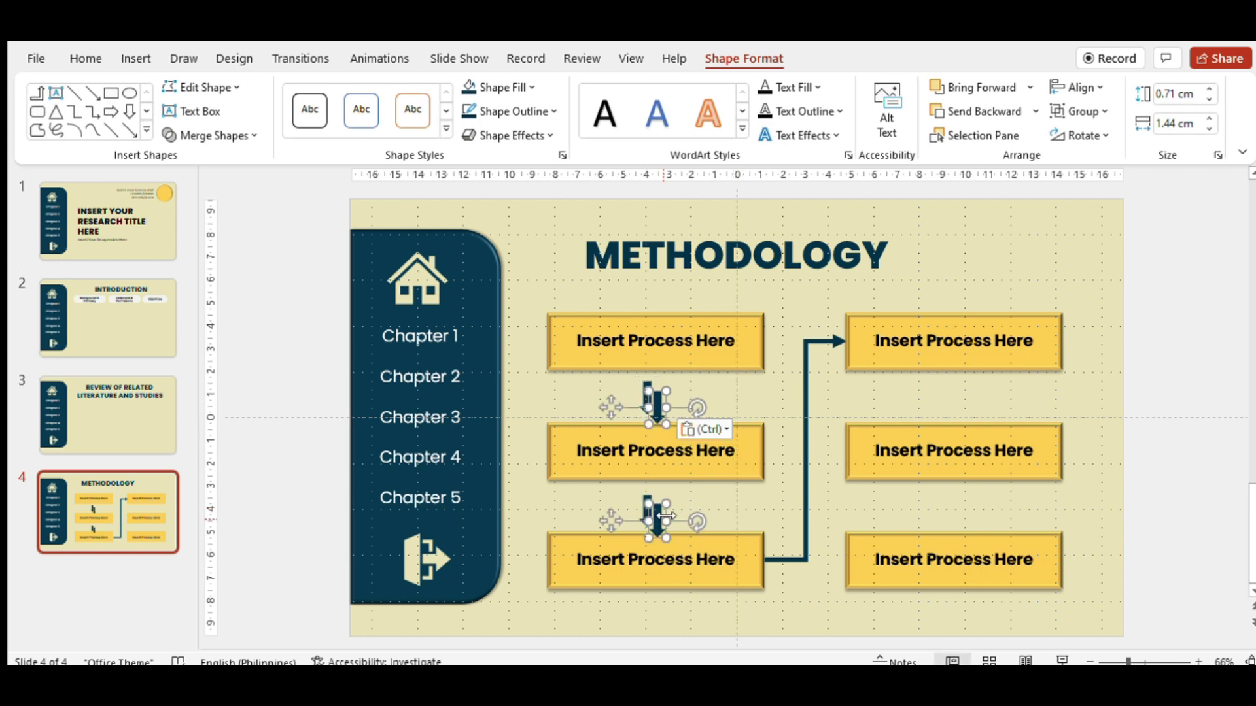
left_click_drag(654, 517, 960, 512)
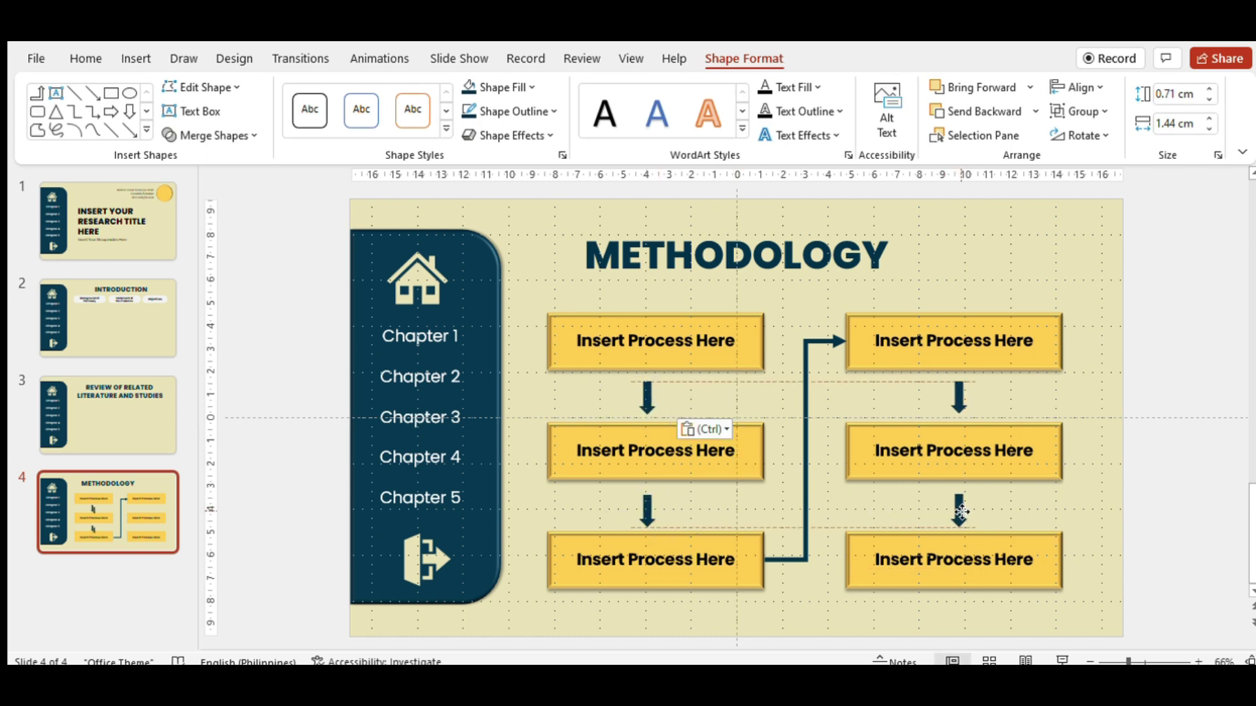
left_click(1190, 444)
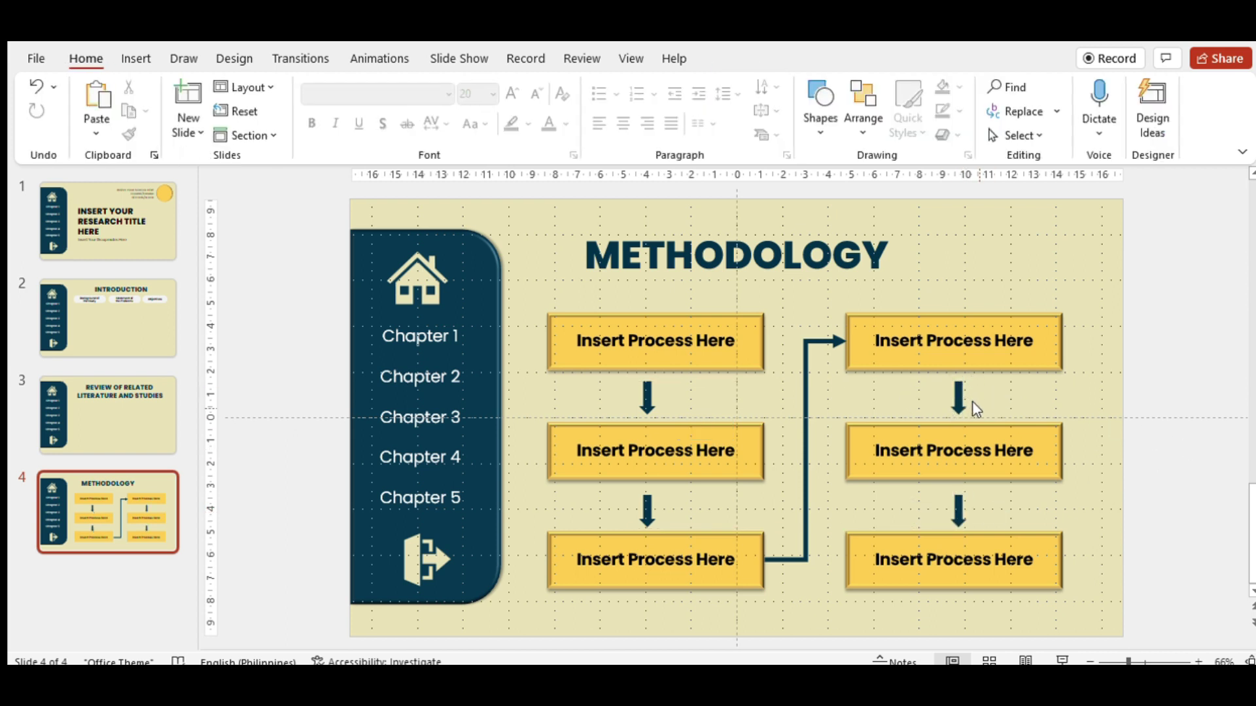
key("ctrl+z")
left_click(646, 394)
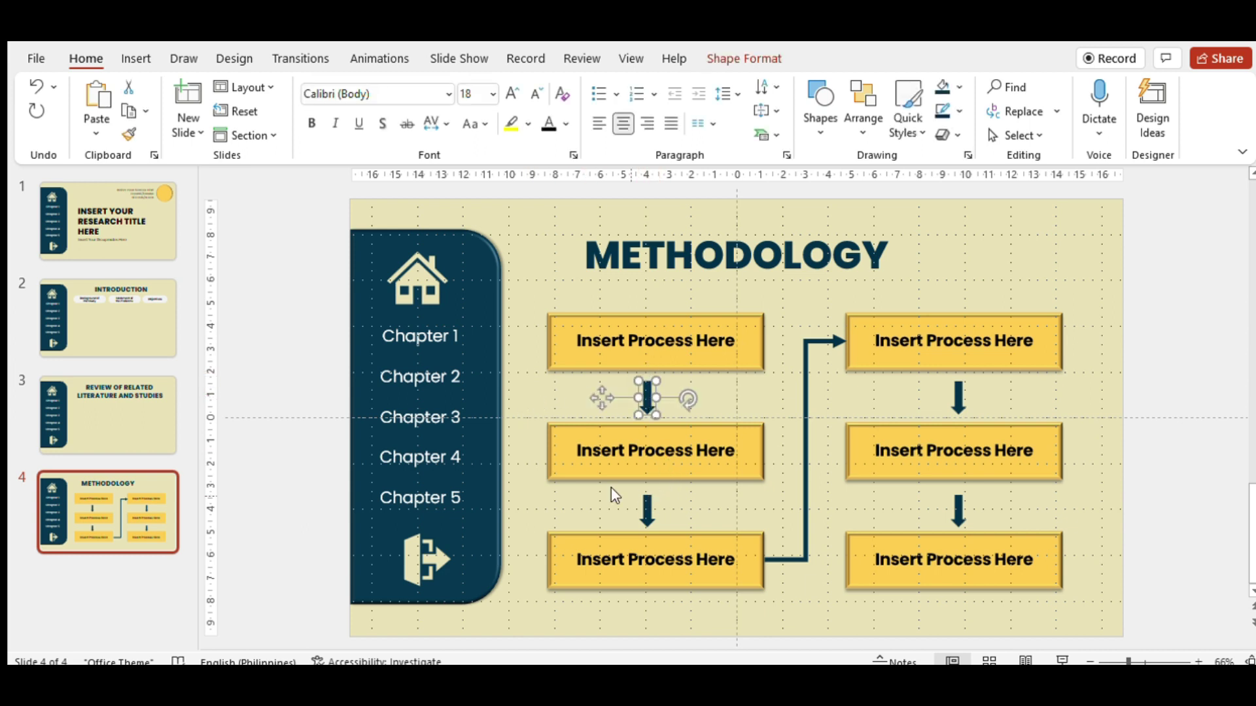
left_click(512, 394)
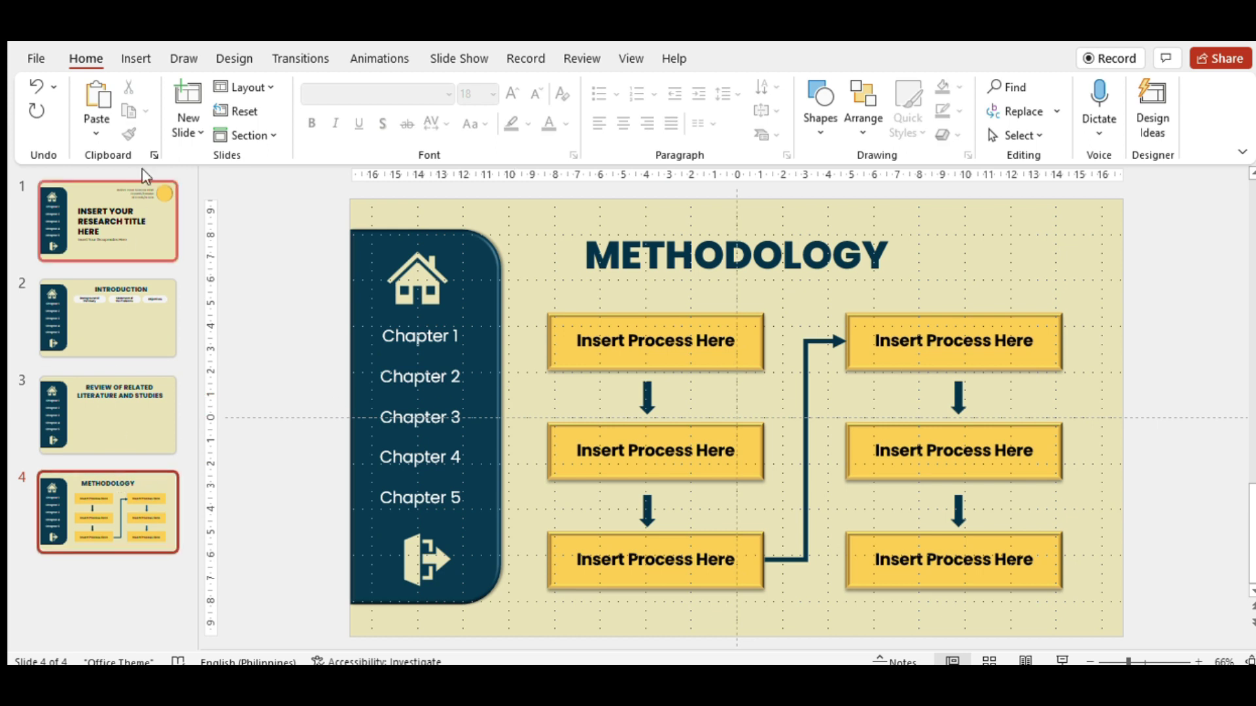
Add a new slide 5 and paste the navy chapter sidebar from slide 4 onto it
left_click(188, 99)
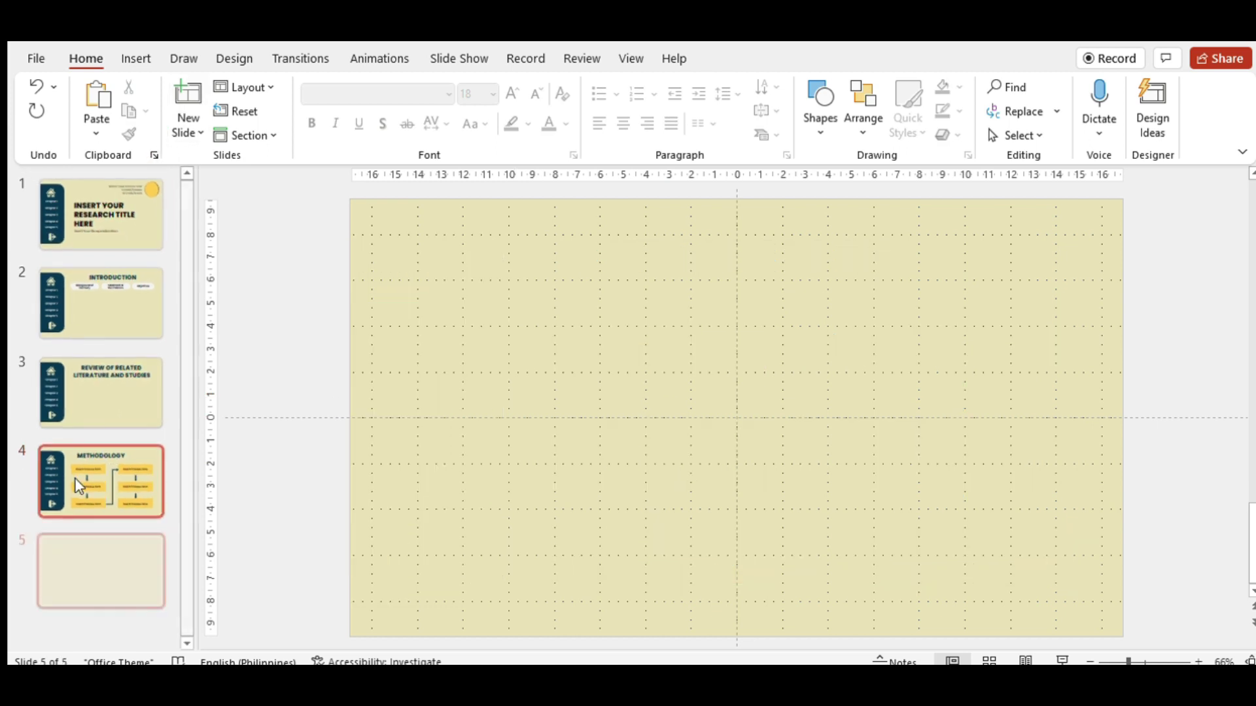
left_click(76, 481)
left_click(472, 352)
key("ctrl+c")
left_click(92, 569)
key("ctrl+v")
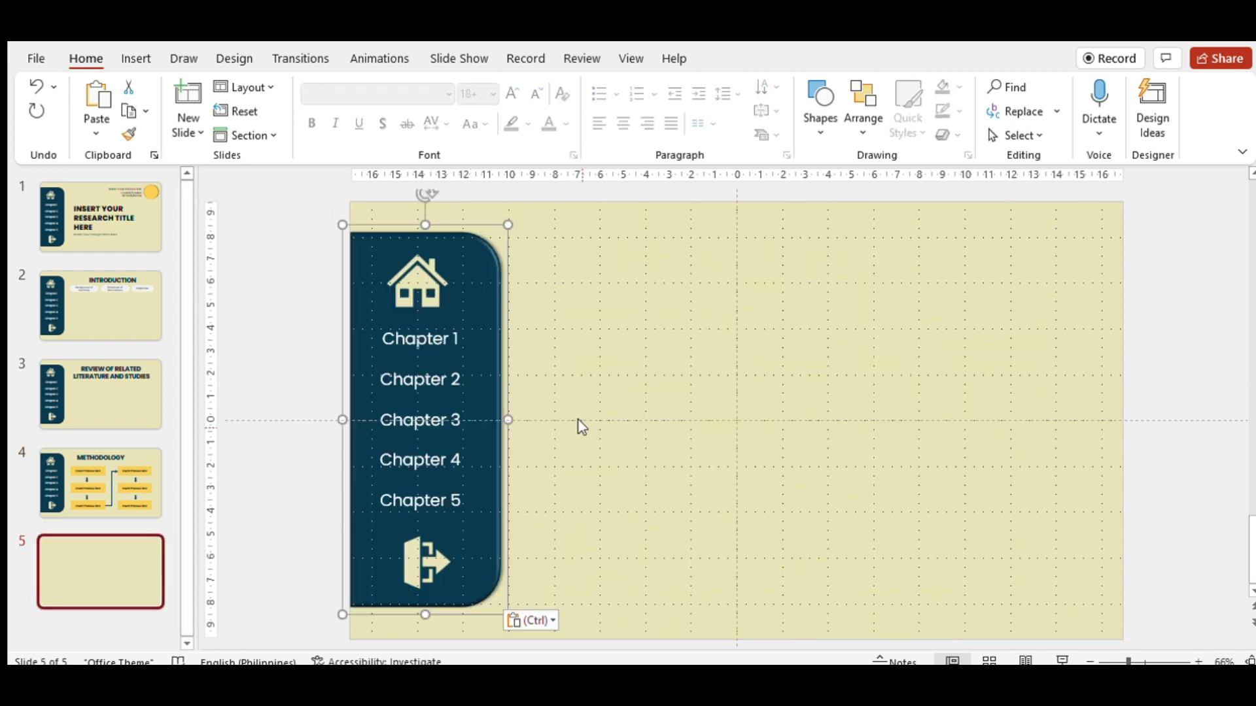
left_click(649, 403)
Shift slide 4's METHODOLOGY title right to sit over both columns
left_click(131, 474)
left_click(727, 266)
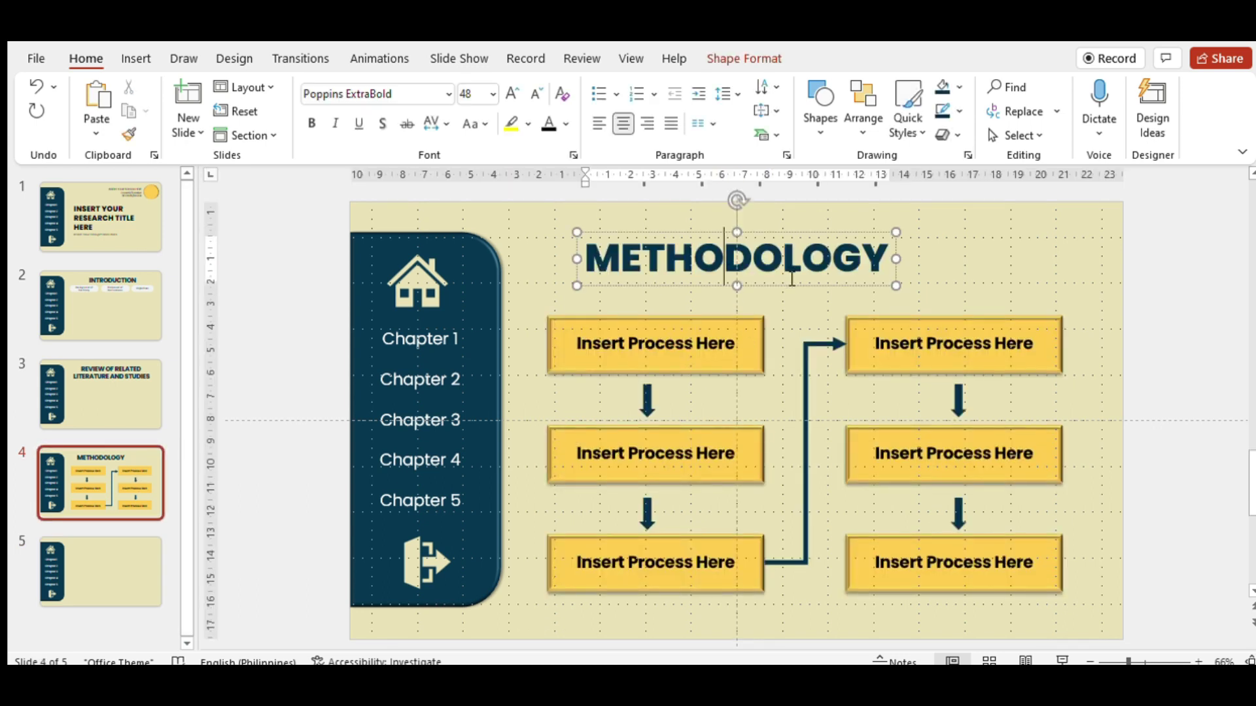
left_click_drag(793, 287, 848, 291)
Copy the METHODOLOGY title onto slide 5
key("ctrl+c")
left_click(100, 571)
key("ctrl+v")
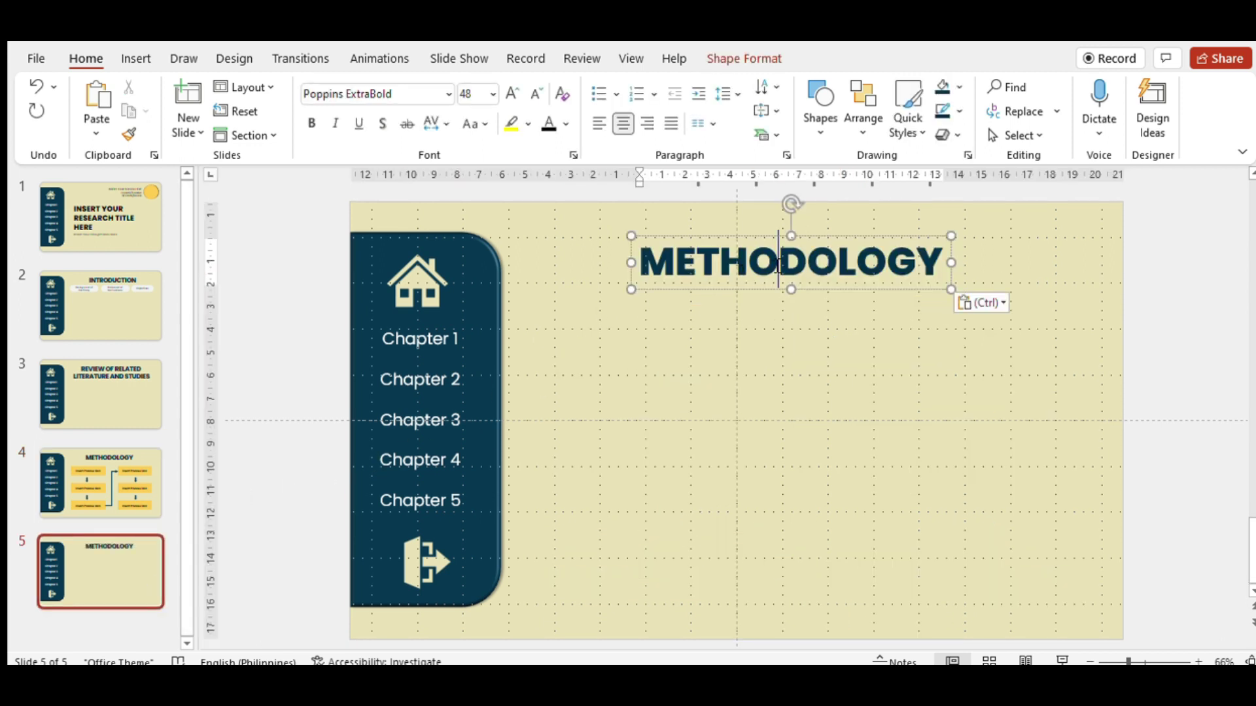
Retype the slide 5 heading as 'RESULTS AND DISCUSSION'
double_click(775, 262)
type("RESULTS AND ")
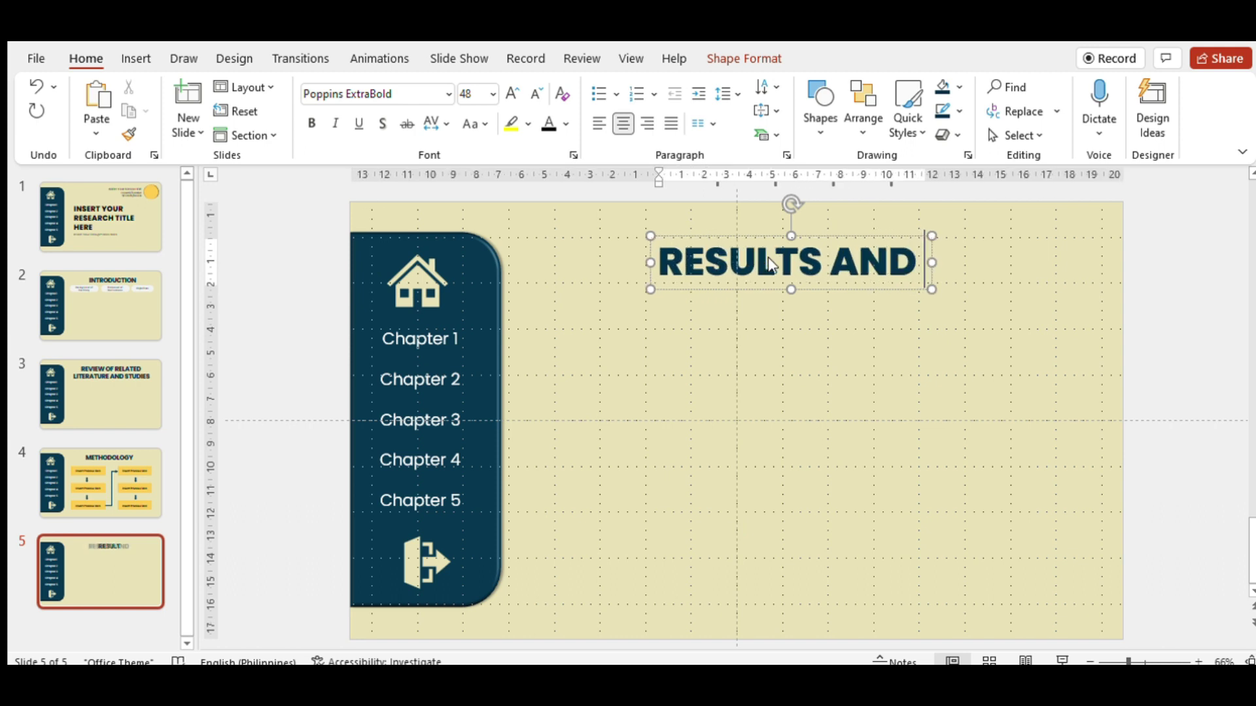
type("DISUC")
key("BackSpace")
key("BackSpace")
type("SC")
key("BackSpace")
key("BackSpace")
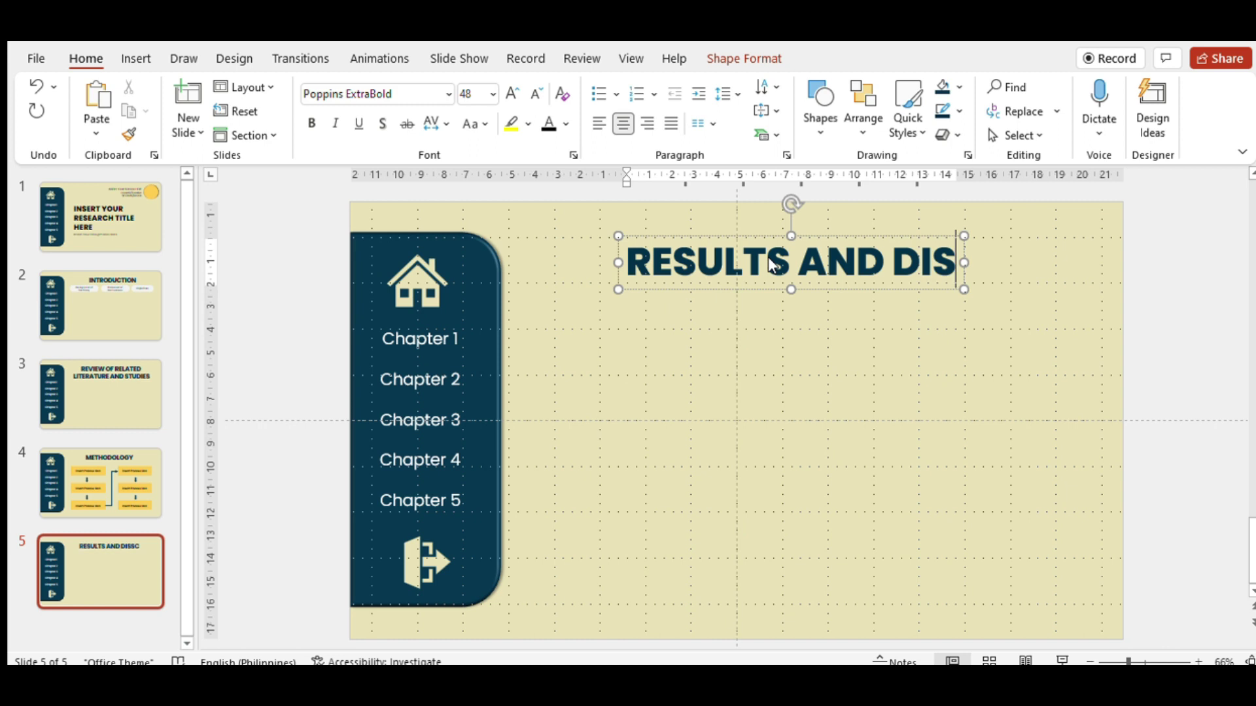
type("CUSS")
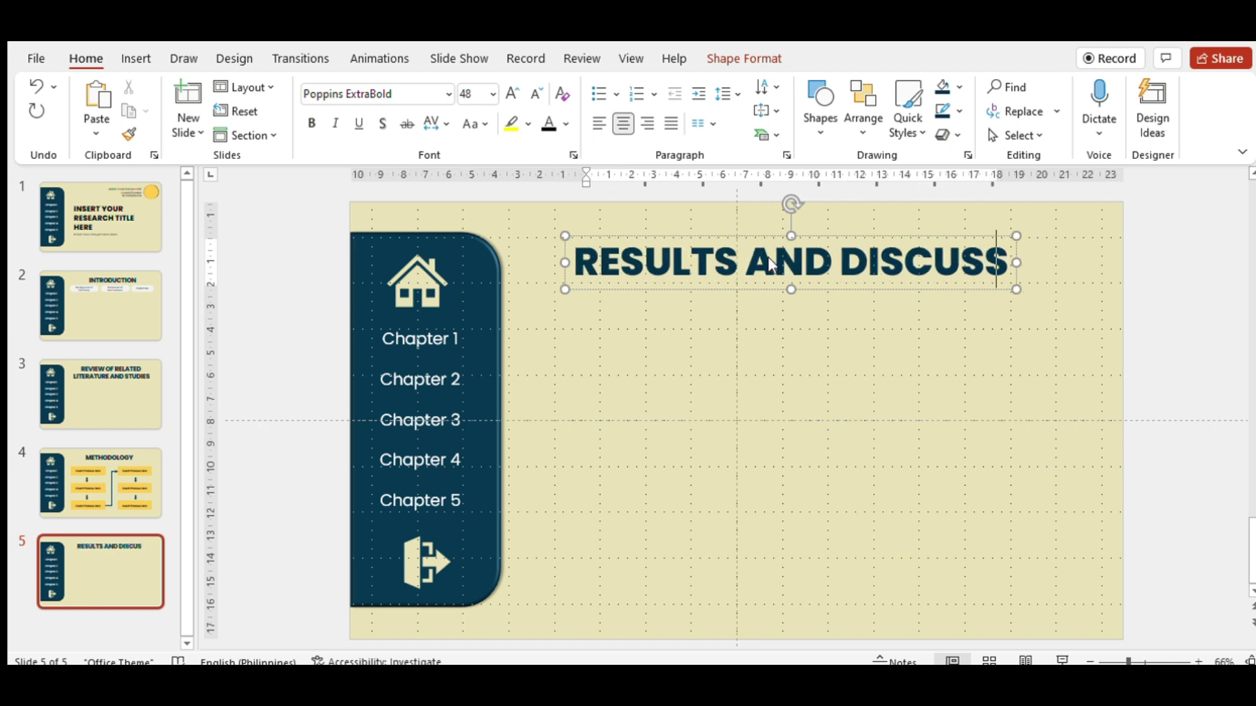
type("ION")
key("Escape")
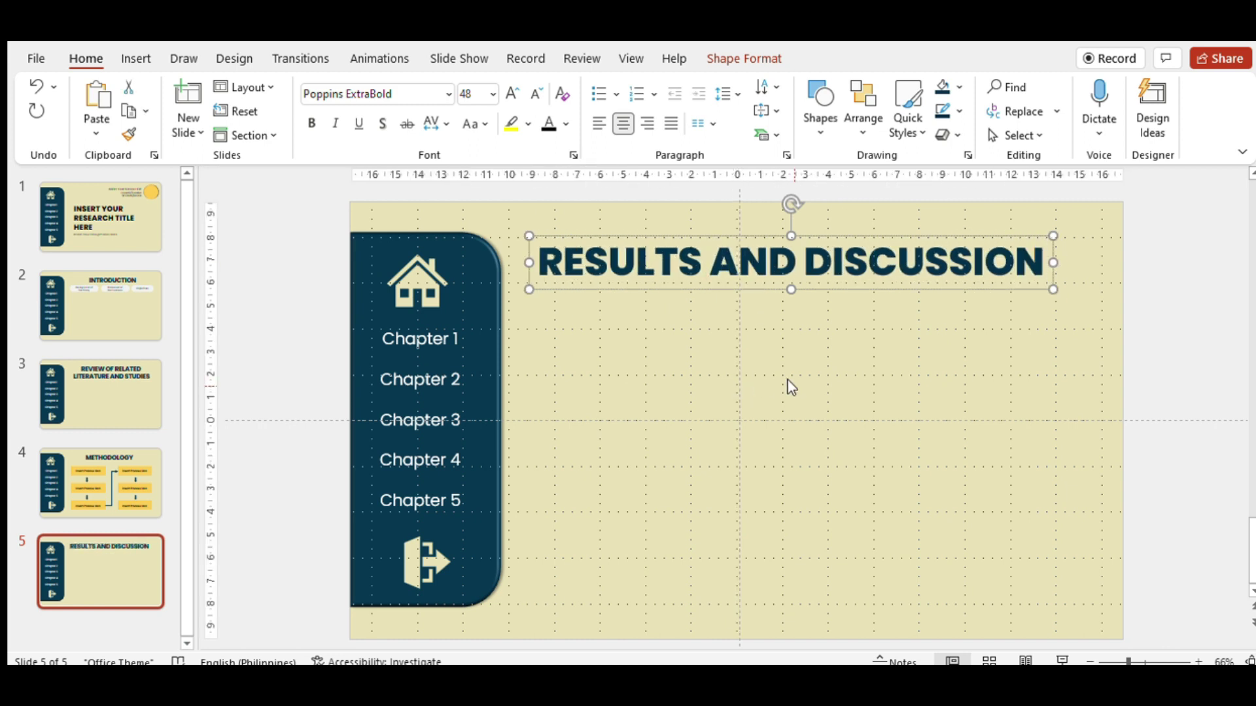
left_click(771, 374)
left_click(802, 272)
left_click(737, 350)
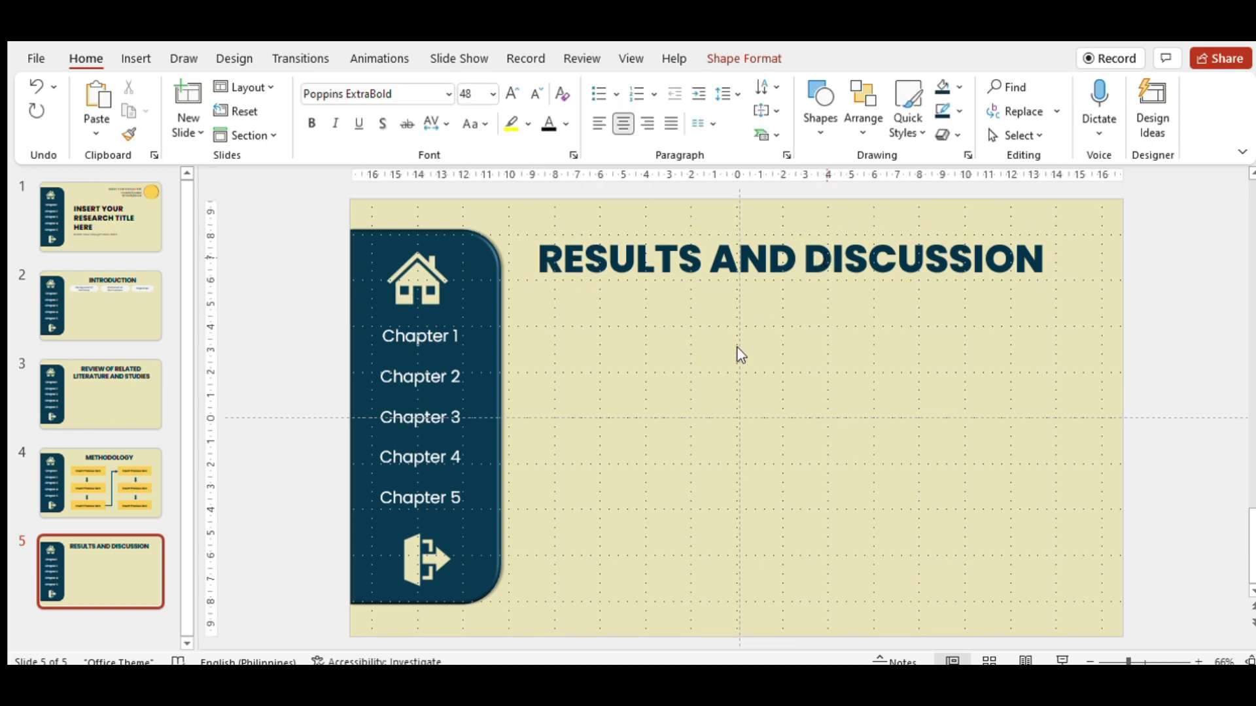
Copy the two rounded label boxes from the INTRODUCTION slide to slide 5 under the heading
left_click(157, 314)
left_click(638, 317)
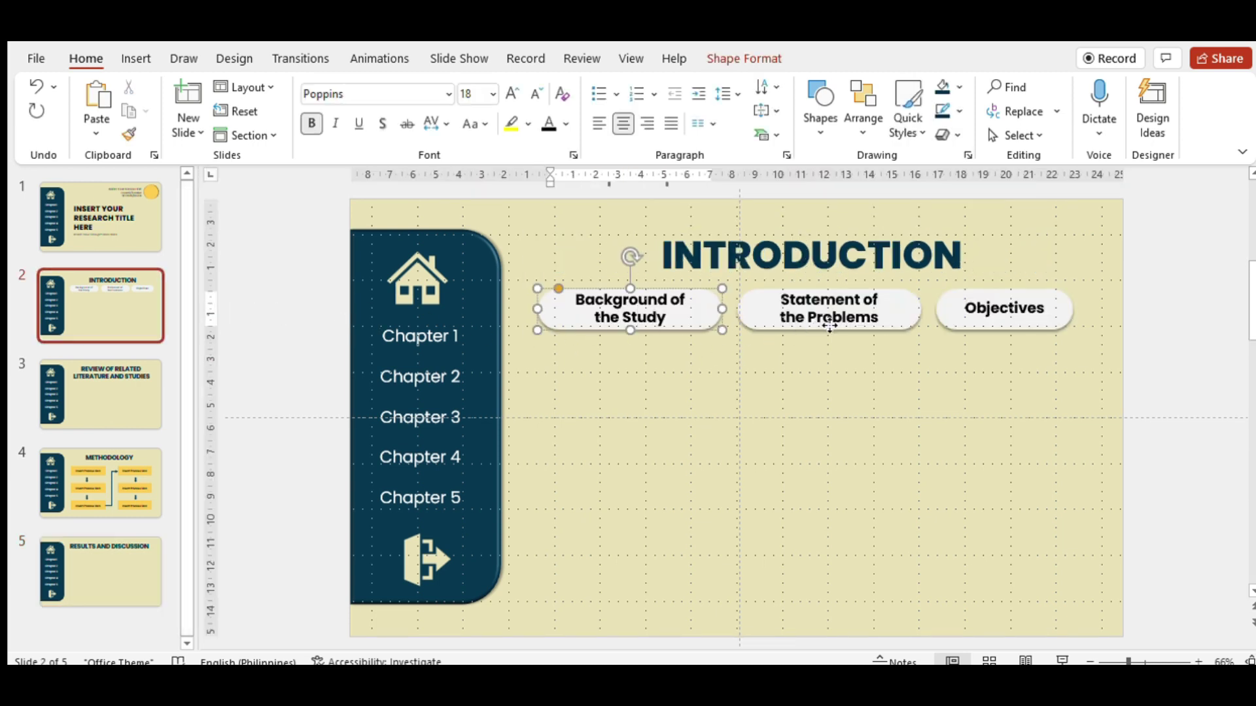
left_click(823, 327, "shift")
key("ctrl+c")
left_click(123, 576)
key("ctrl+v")
mouse_move(763, 320)
left_mouse_down()
mouse_move(813, 323)
mouse_move(709, 325)
left_mouse_up()
left_click(794, 351)
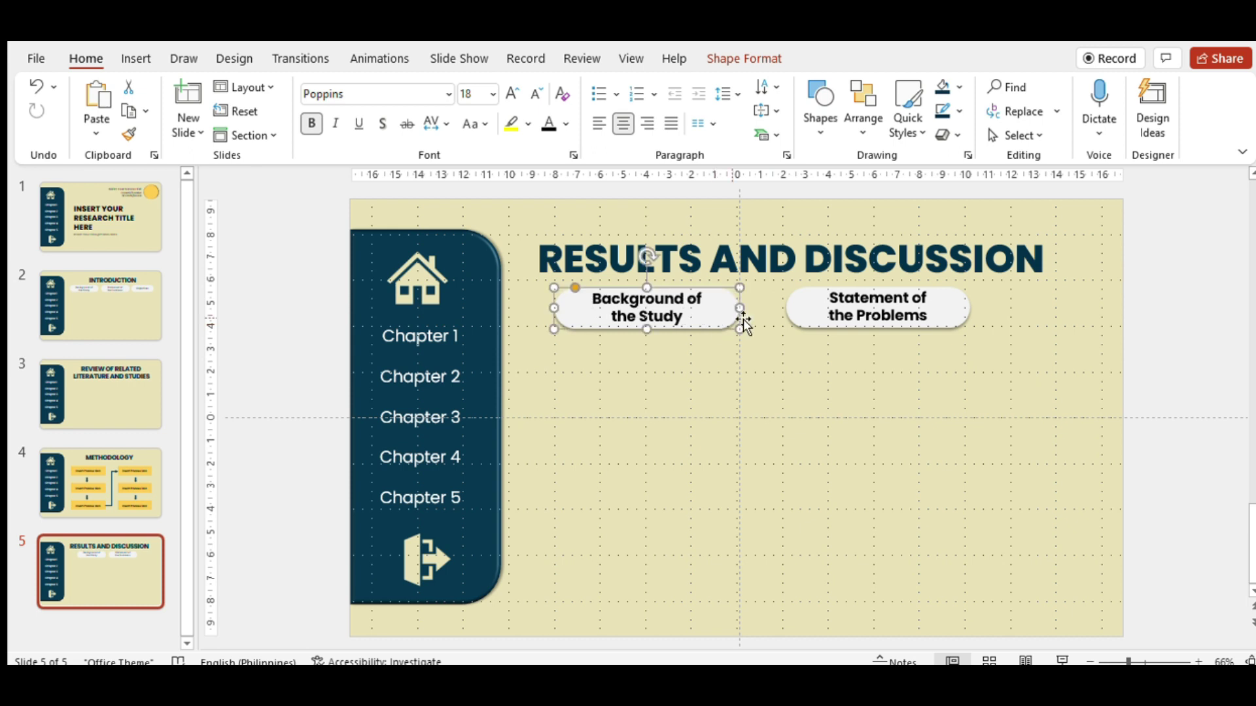
left_click(811, 324)
left_click_drag(811, 324, 831, 324)
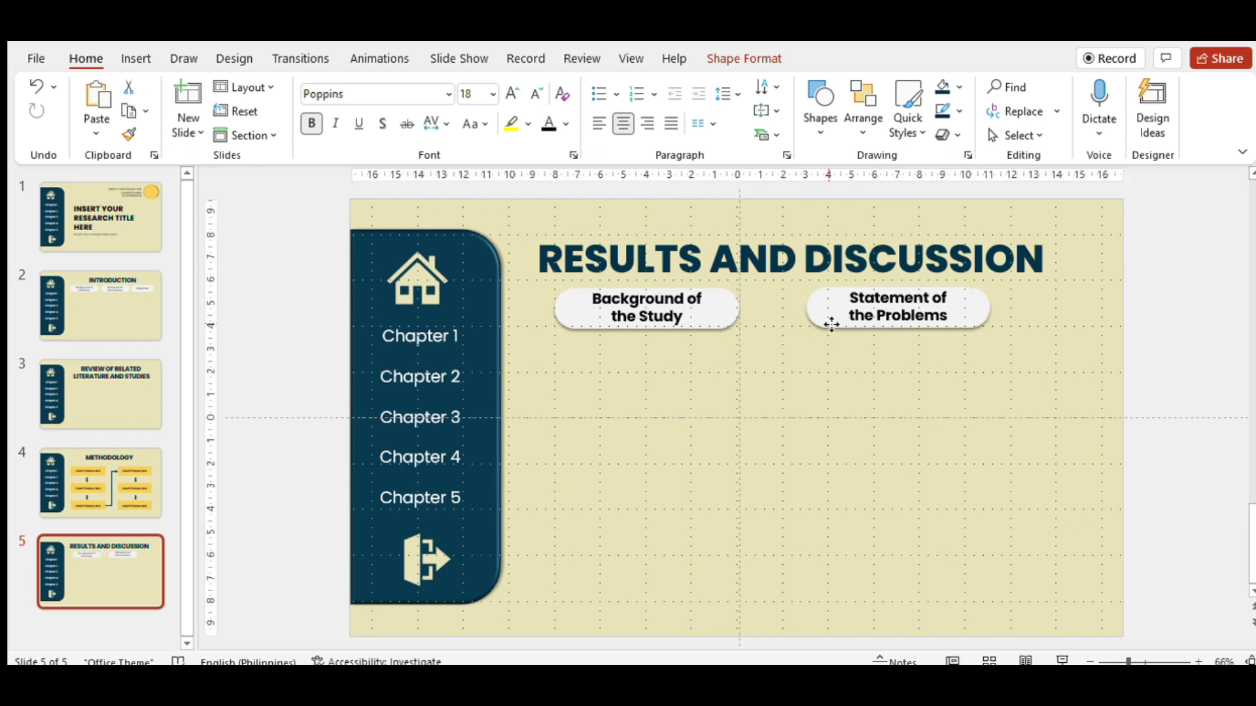
Relabel the pasted boxes 'Results' and 'Discussions'
left_click(641, 309)
key("ctrl+a")
type("r")
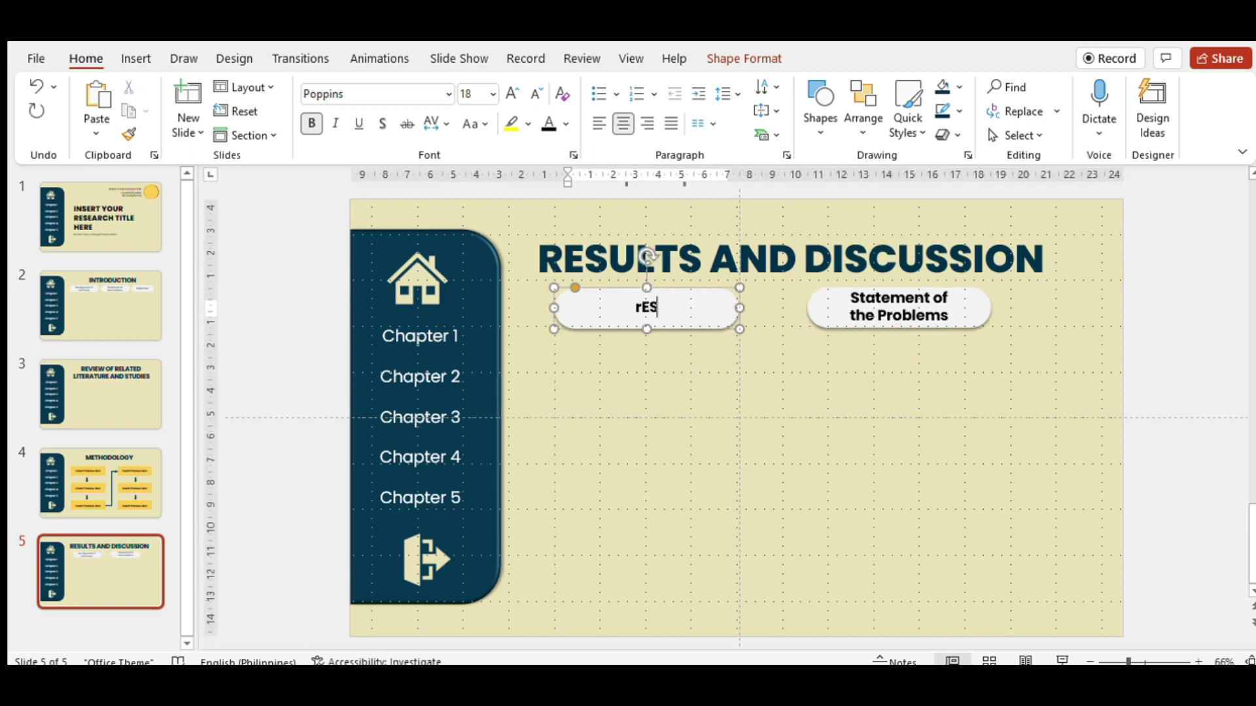
type("sukt")
key("BackSpace")
key("BackSpace")
type("ls")
key("BackSpace")
type("ts")
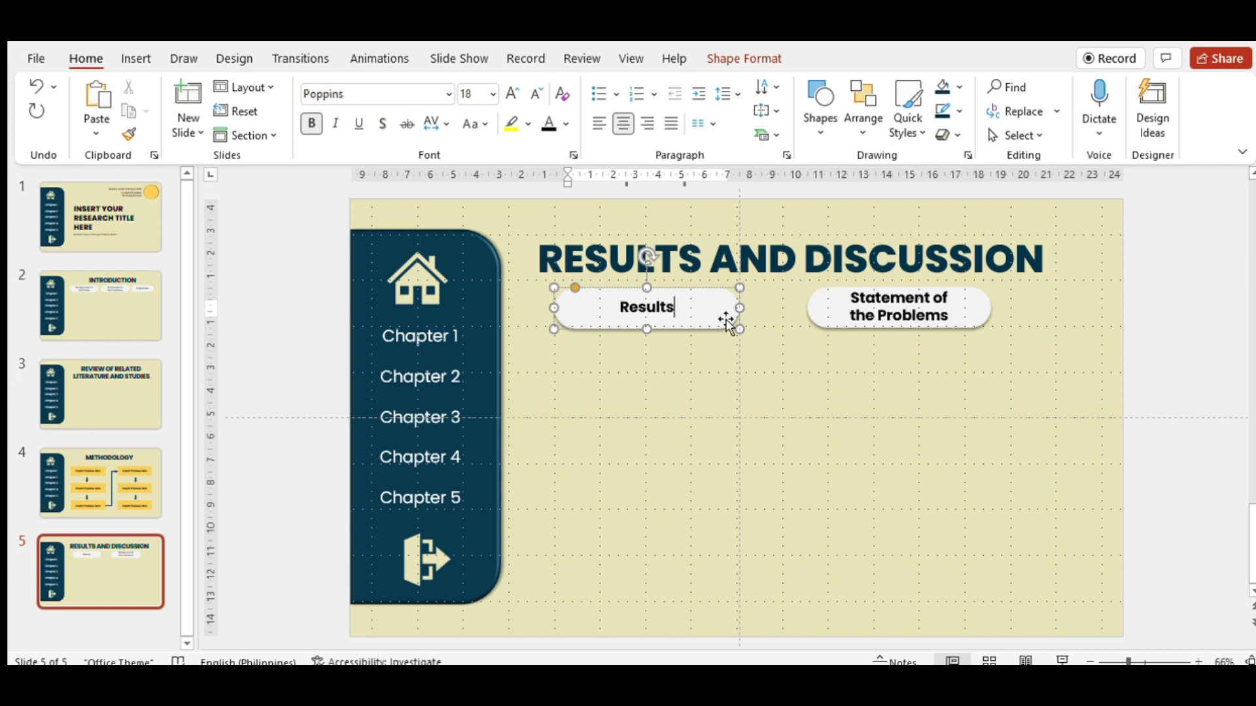
left_click(949, 316)
left_click_drag(949, 316, 851, 300)
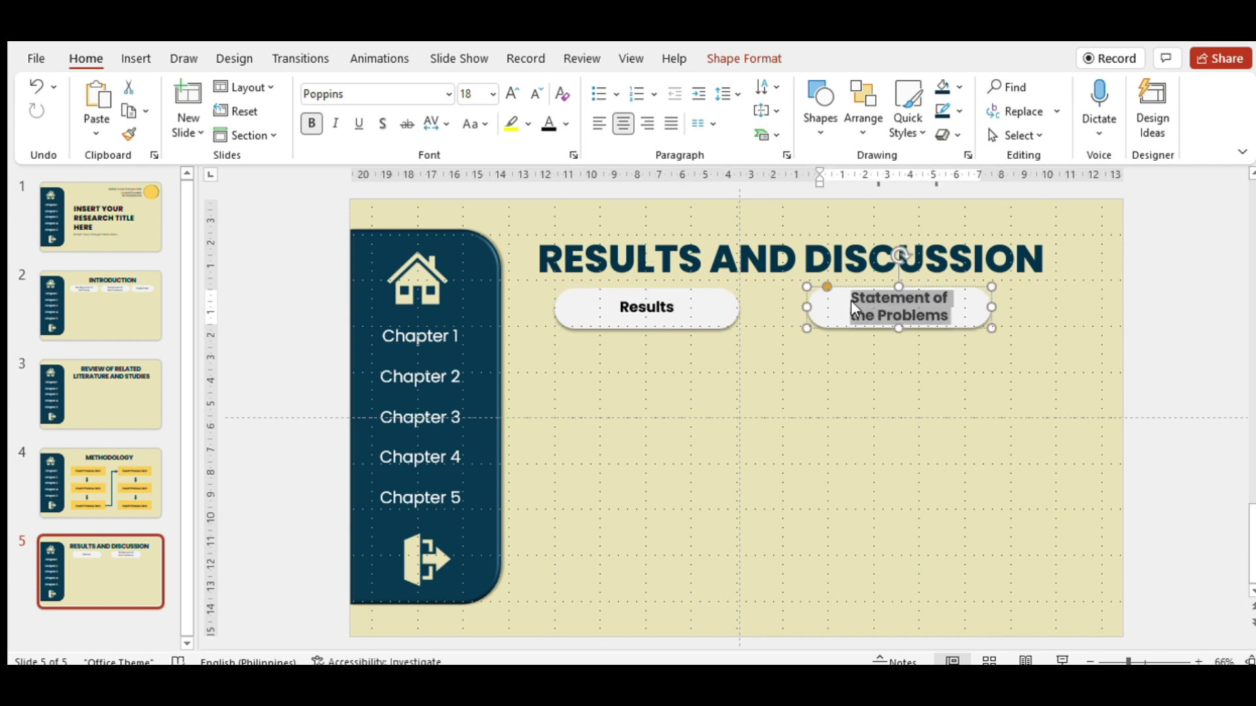
type("Discussions")
left_click(800, 347)
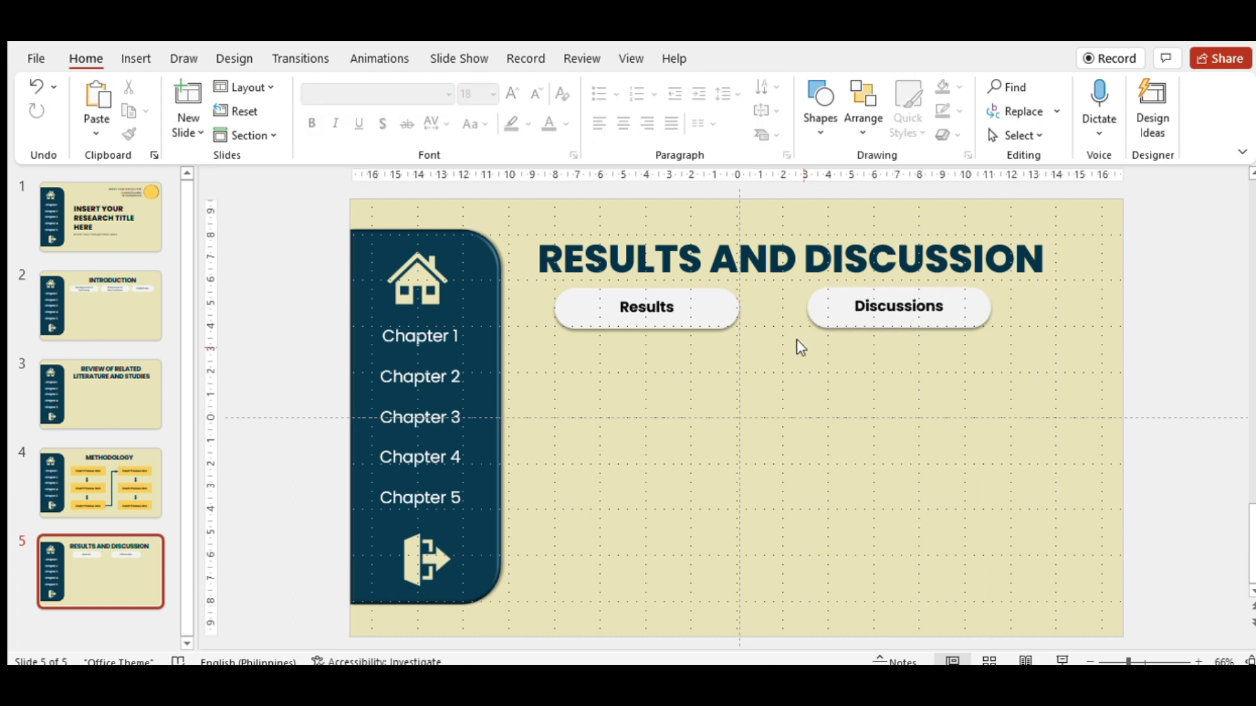
left_click(733, 312)
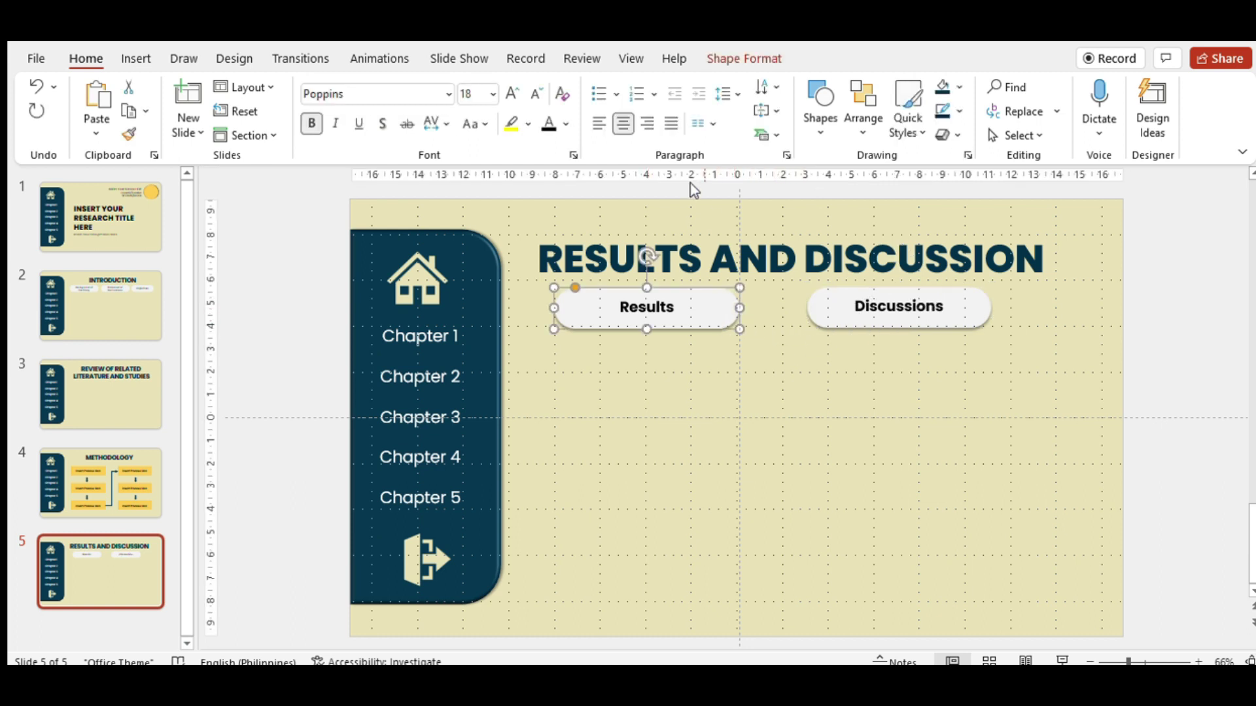
left_click(775, 58)
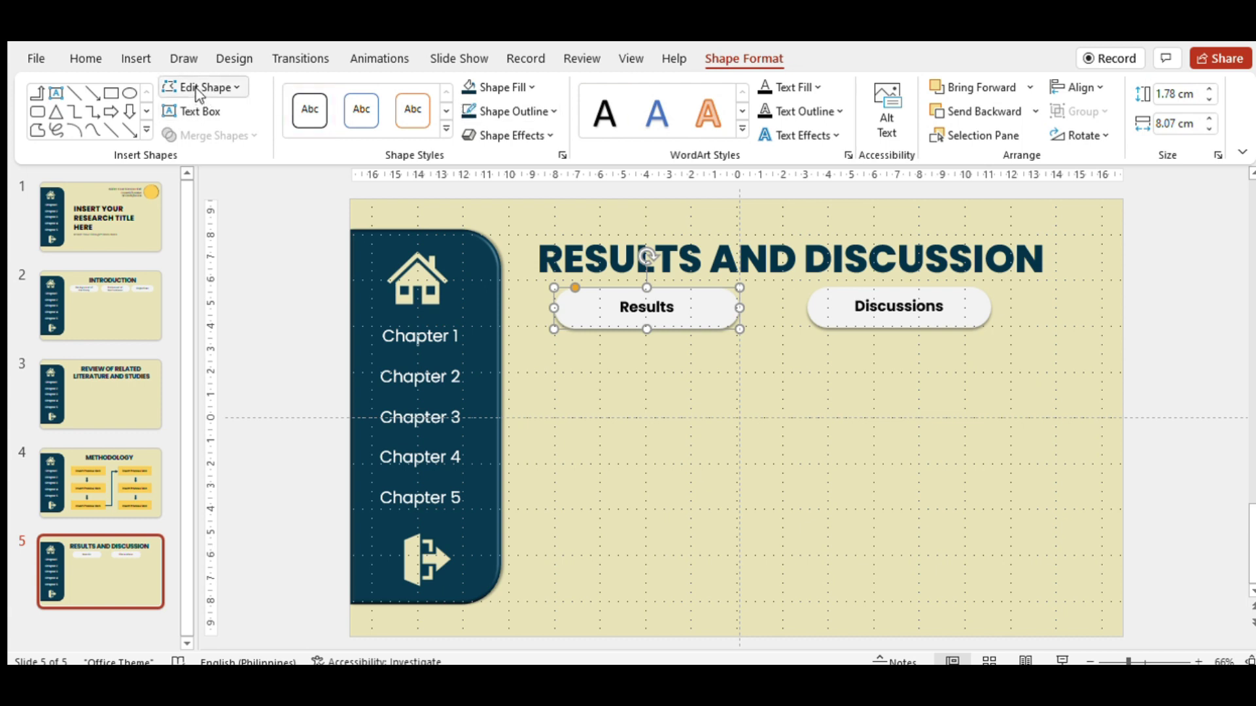
Draw a straight line from the Results box to the Discussions box
left_click(111, 130)
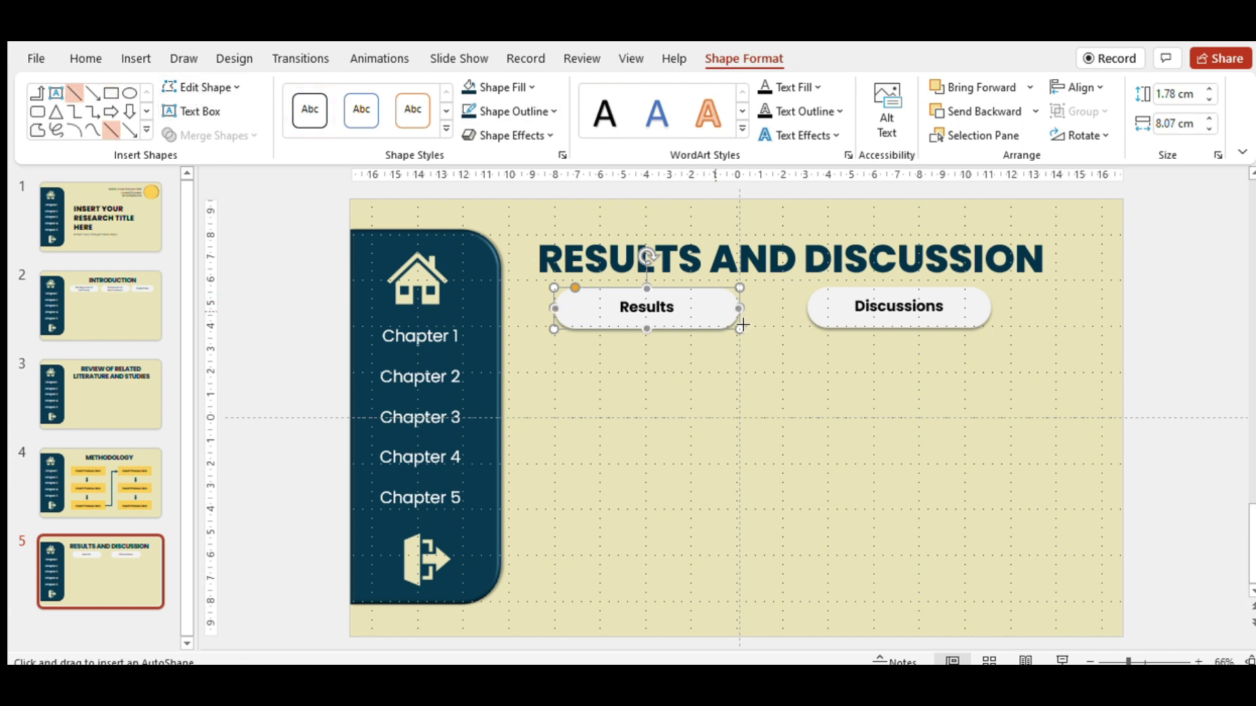
left_click_drag(747, 315, 809, 309)
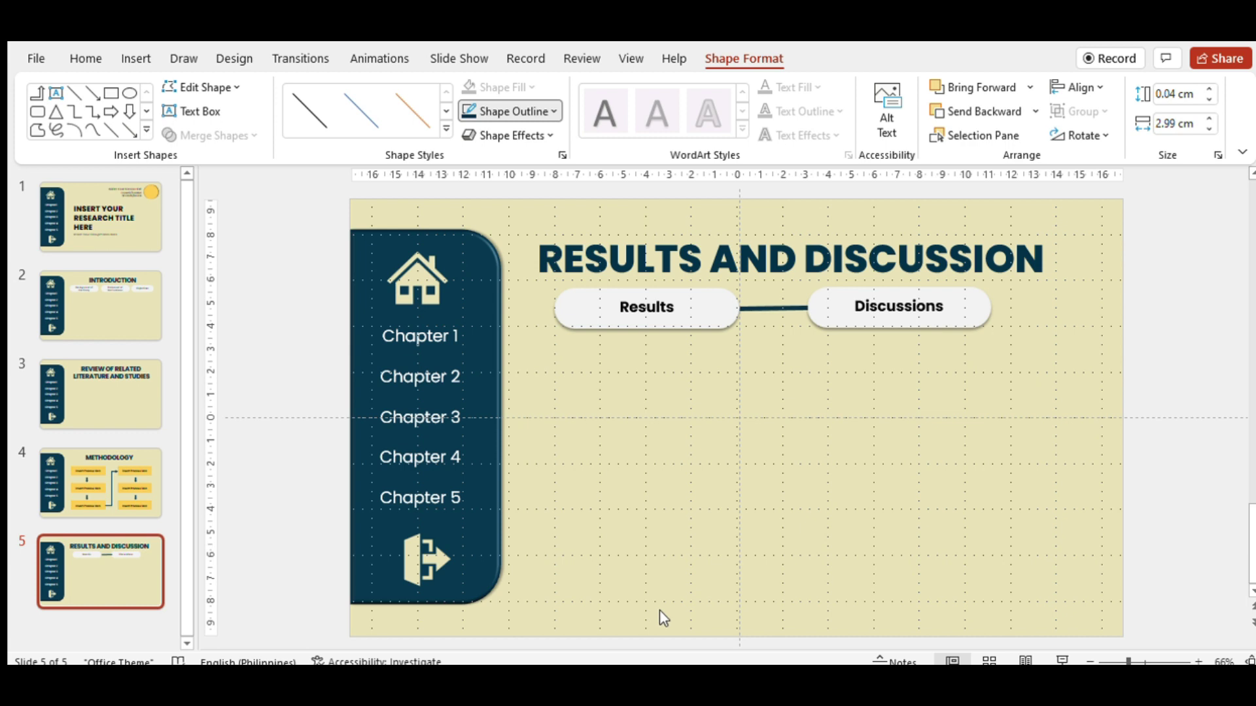
left_click_drag(803, 312, 816, 316)
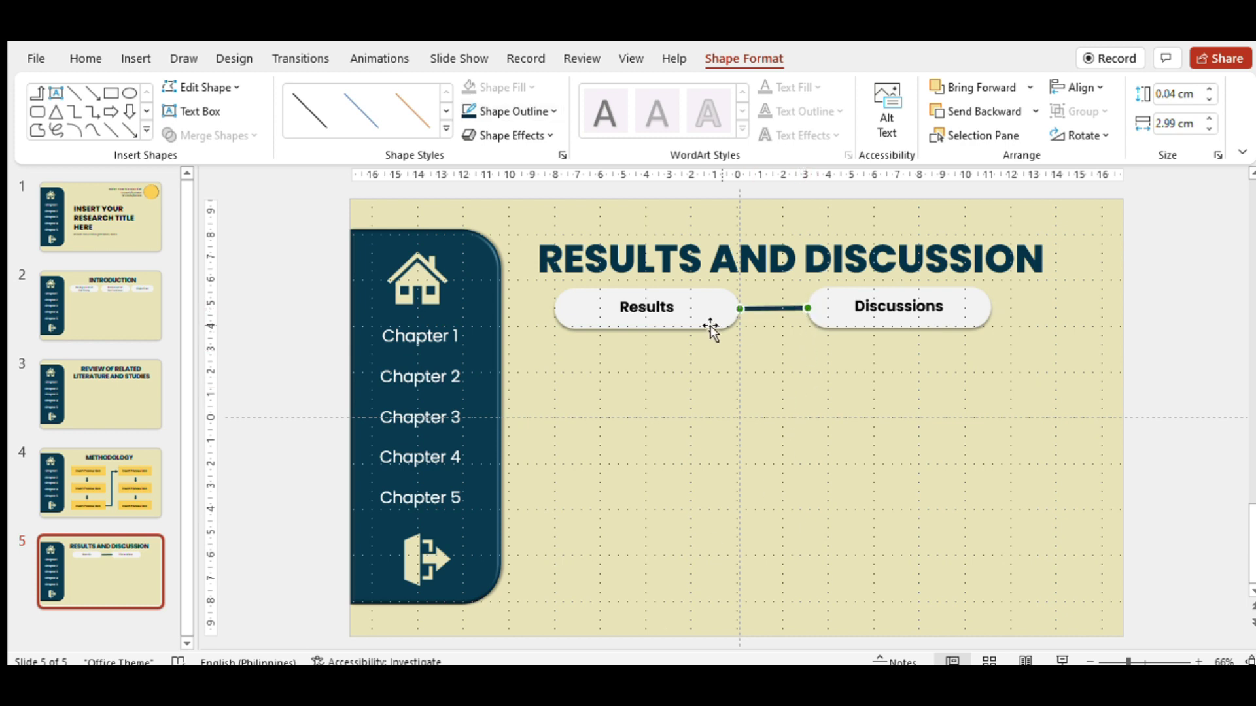
Select the Results and Discussions boxes together and shift them slightly right
left_click(709, 327)
left_click(829, 324, "shift")
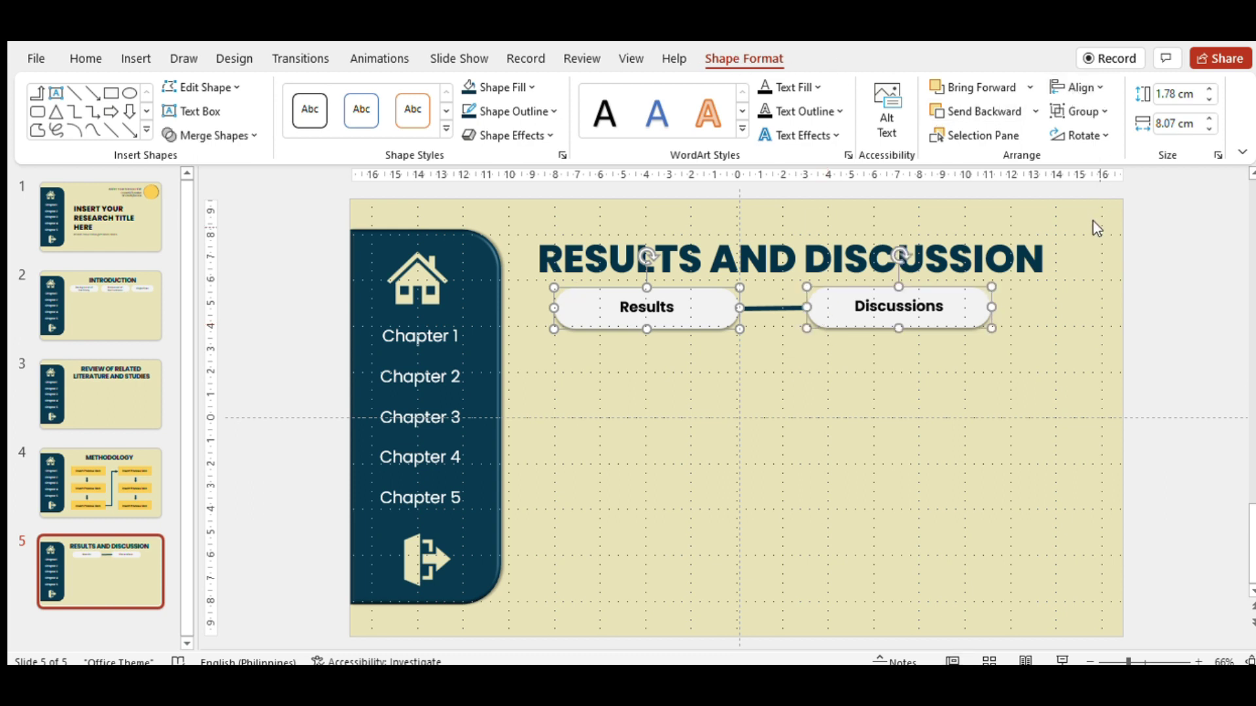
left_click(769, 262)
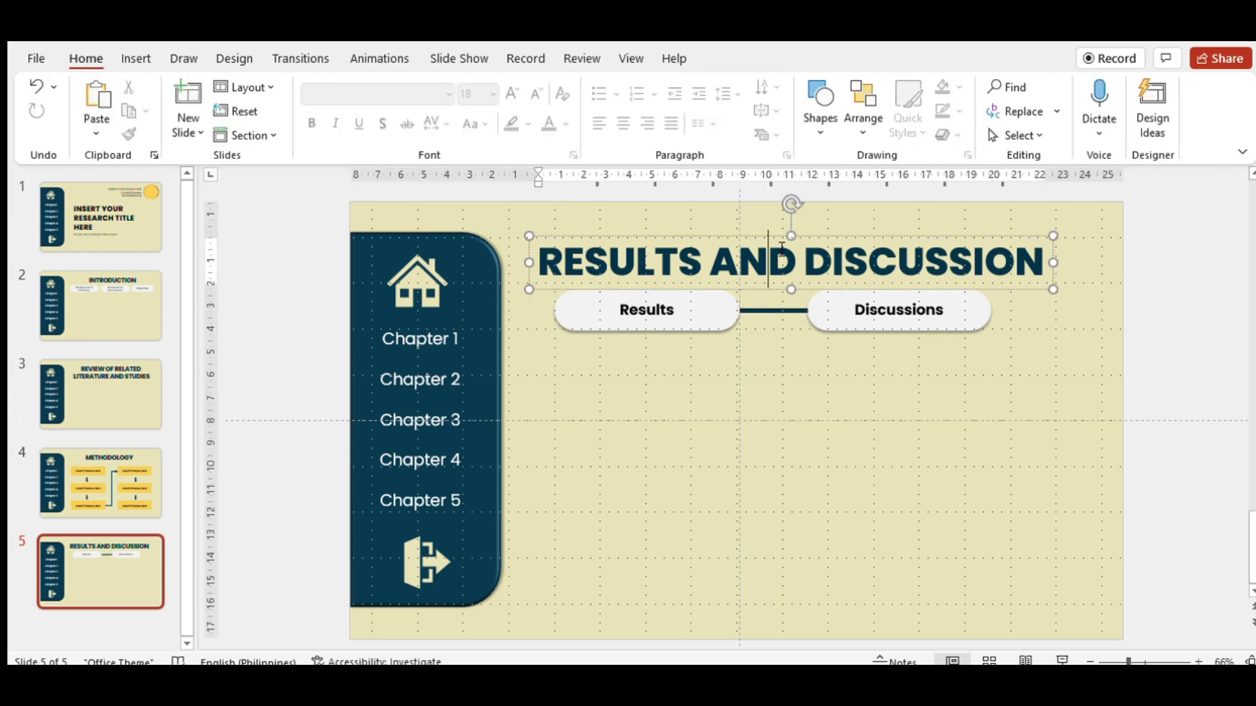
left_click(737, 320)
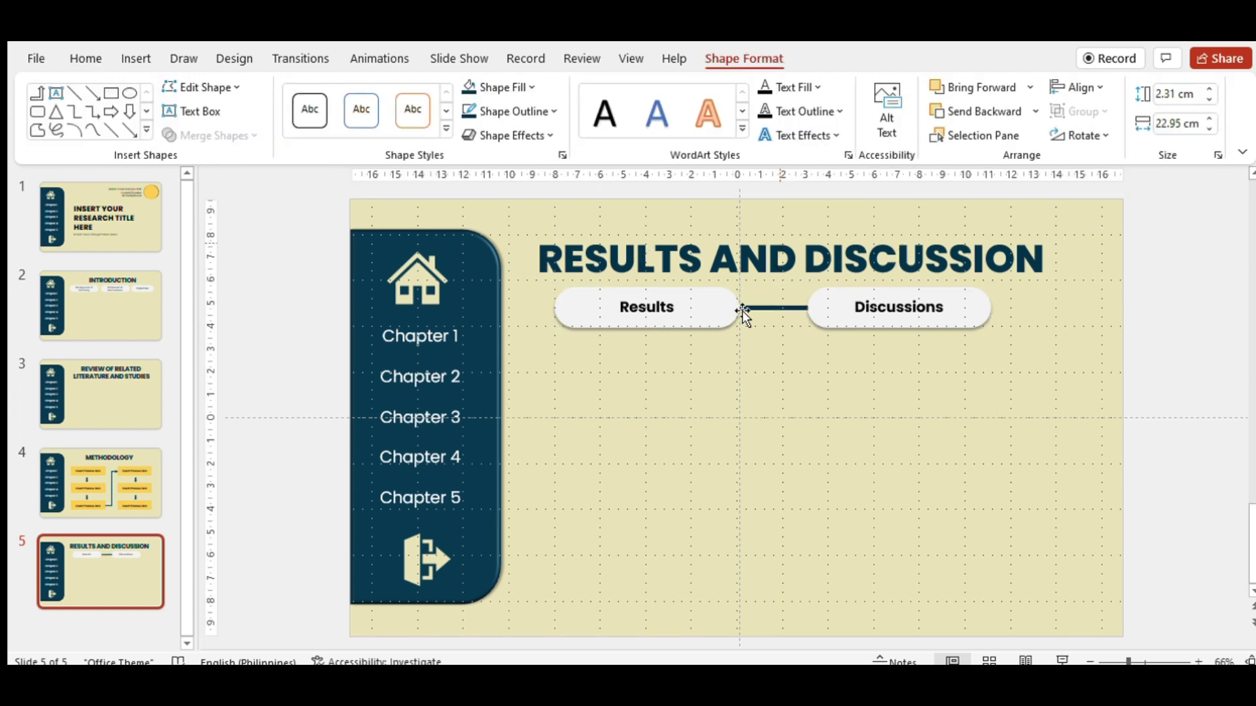
left_click(832, 332)
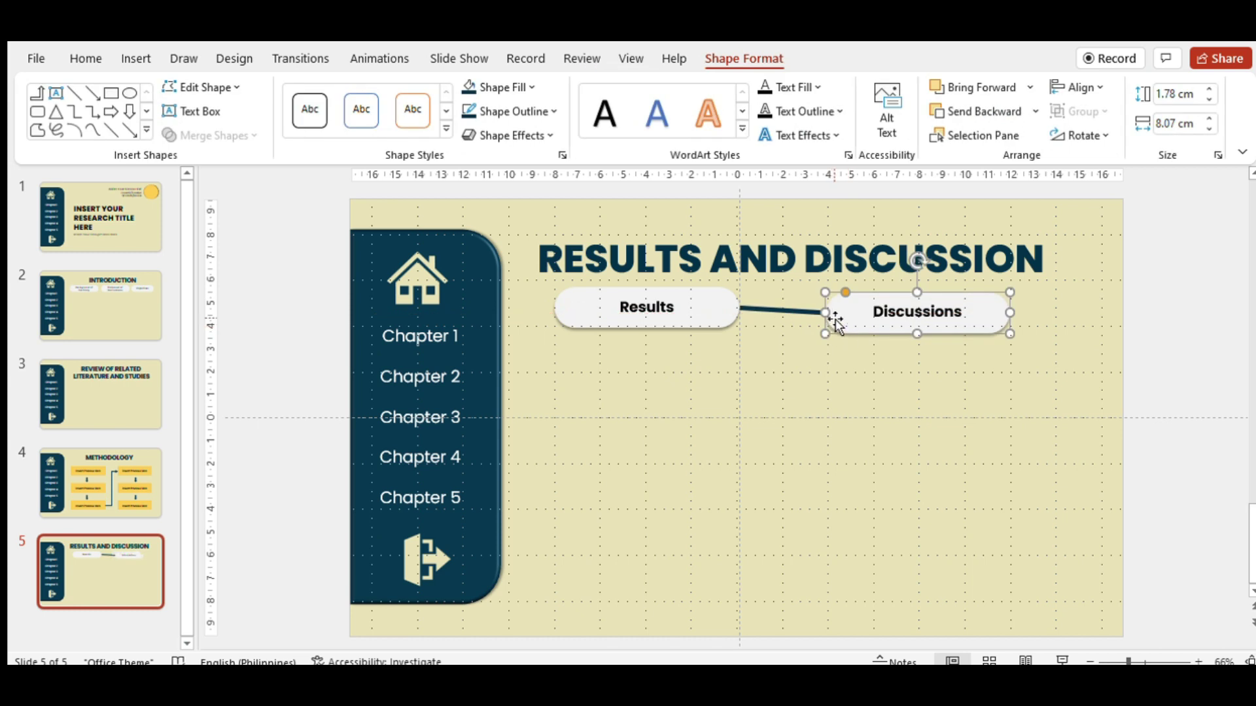
left_click(695, 314, "shift")
left_click_drag(713, 314, 731, 315)
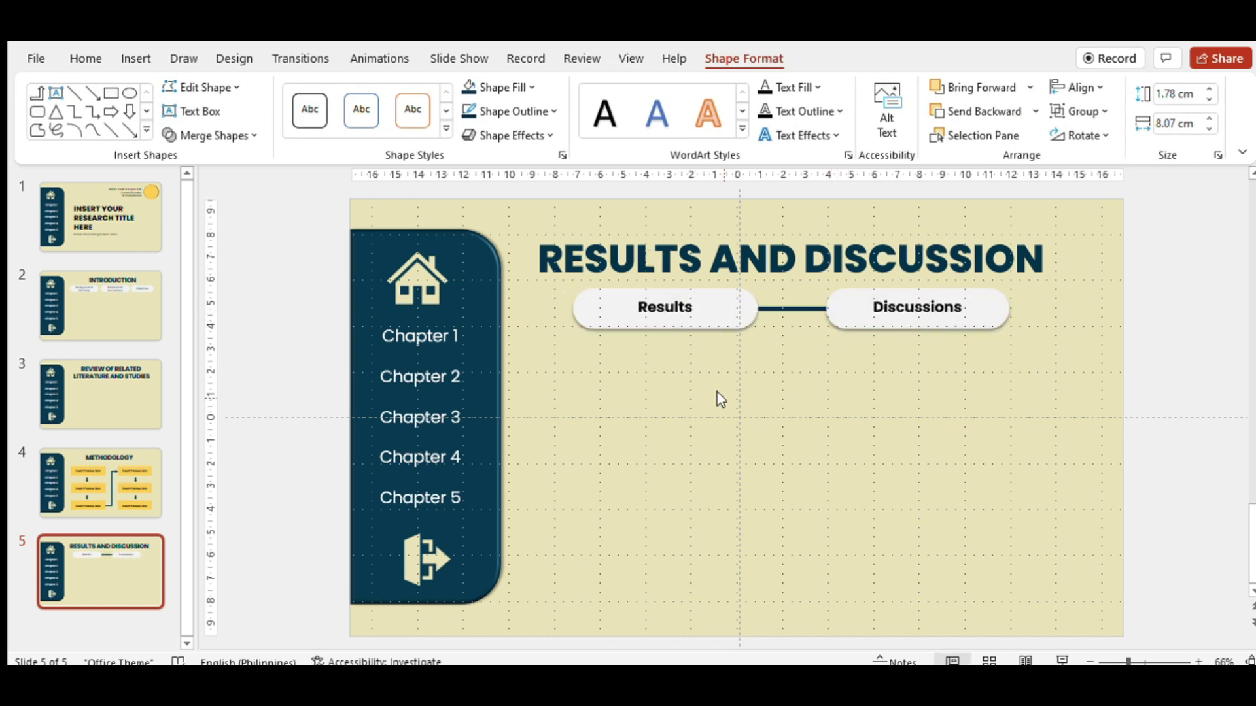
left_click(717, 388)
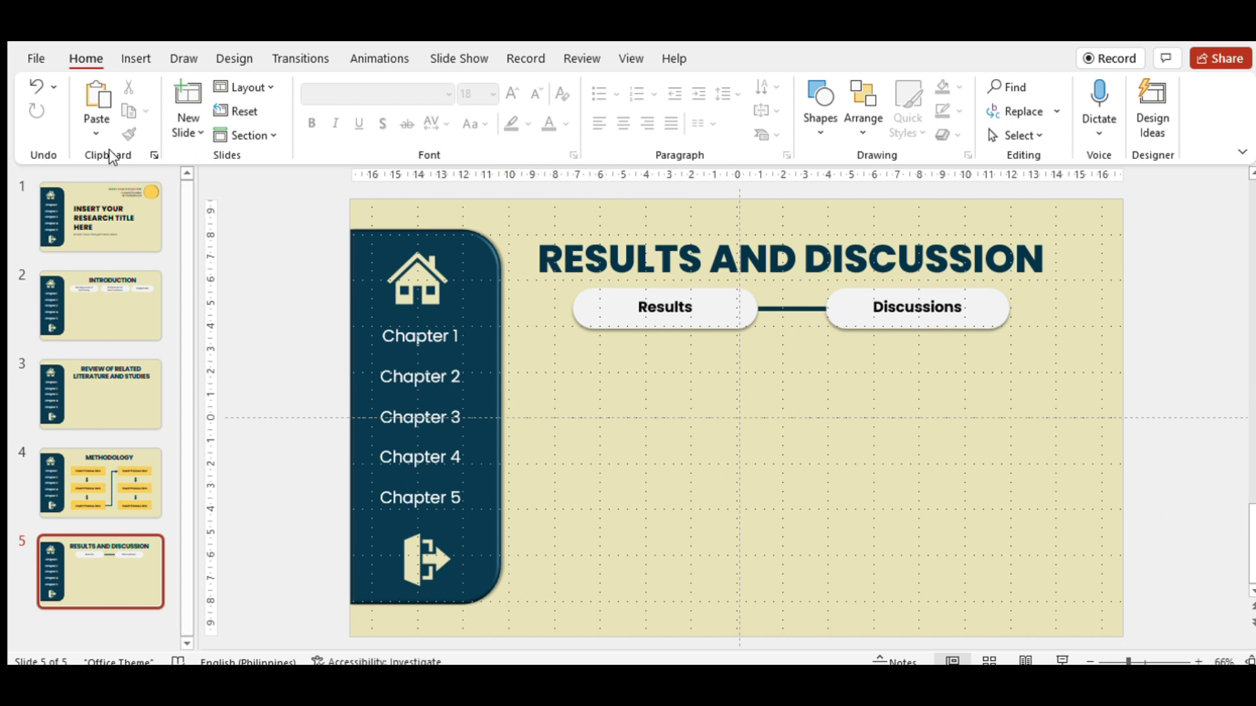
mouse_move(101, 571)
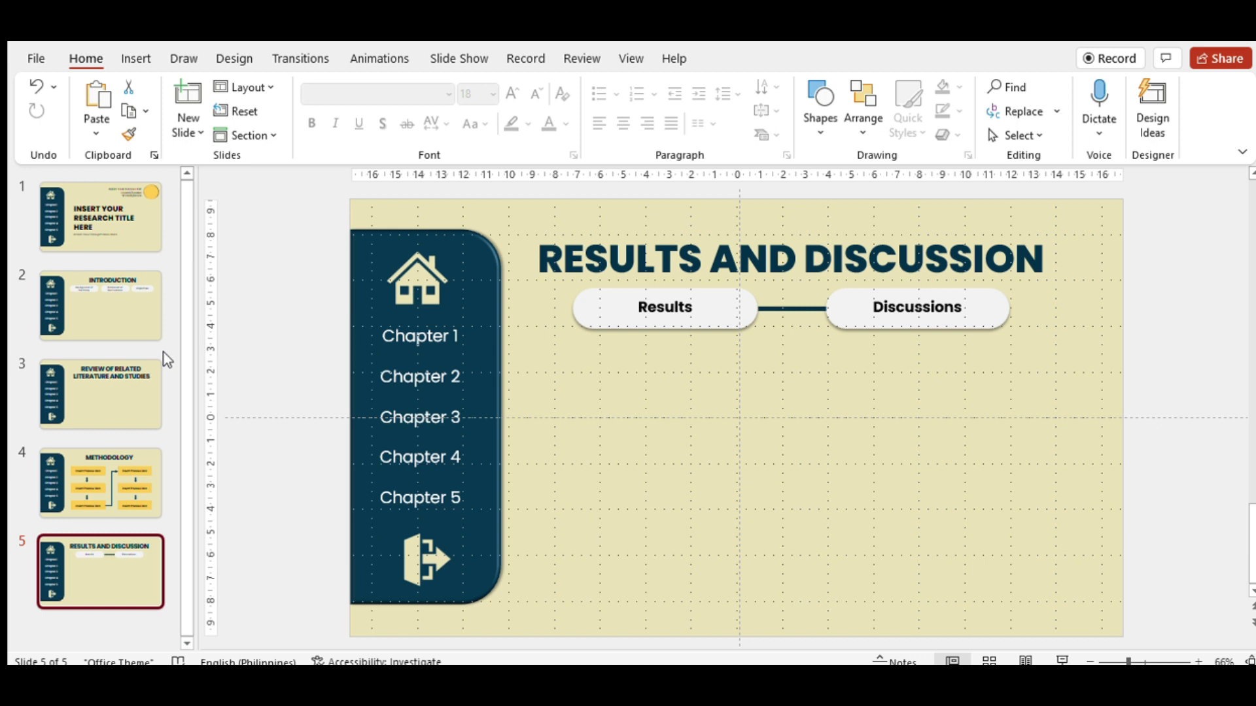
Duplicate the Results and Discussion slide and retitle it 'SUMMARY, CONCLUSIONS'
key("ctrl+d")
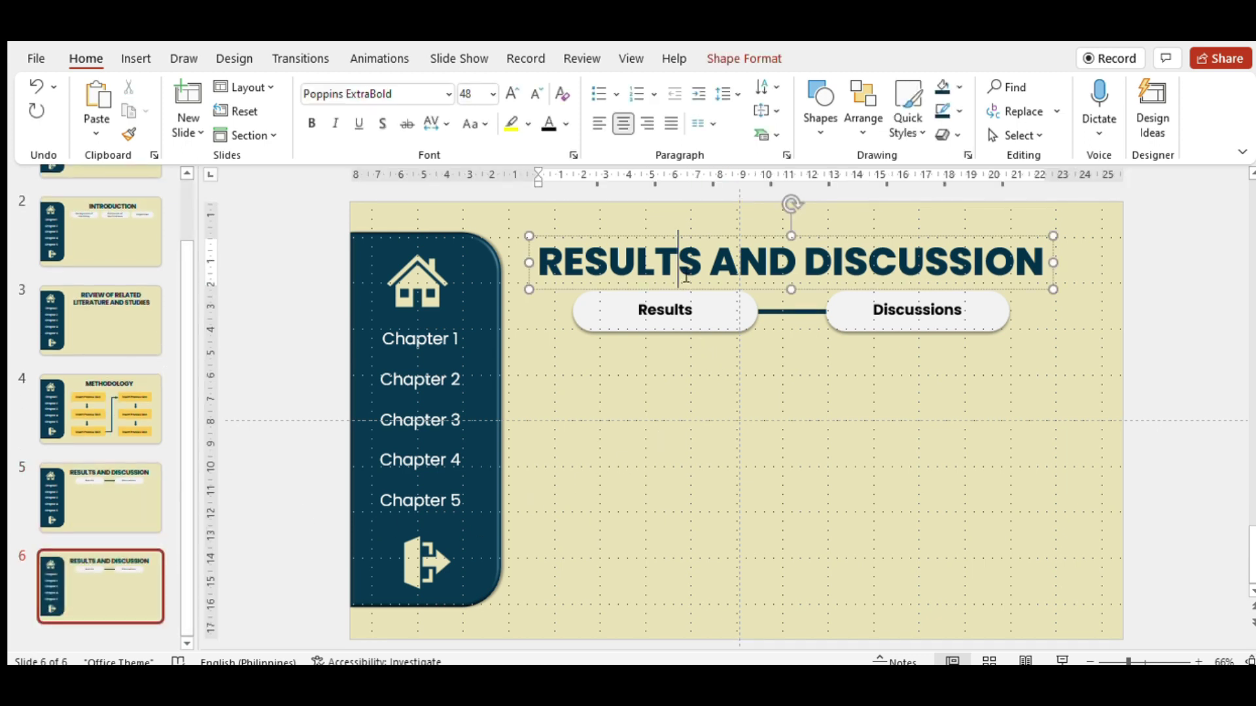
triple_click(683, 278)
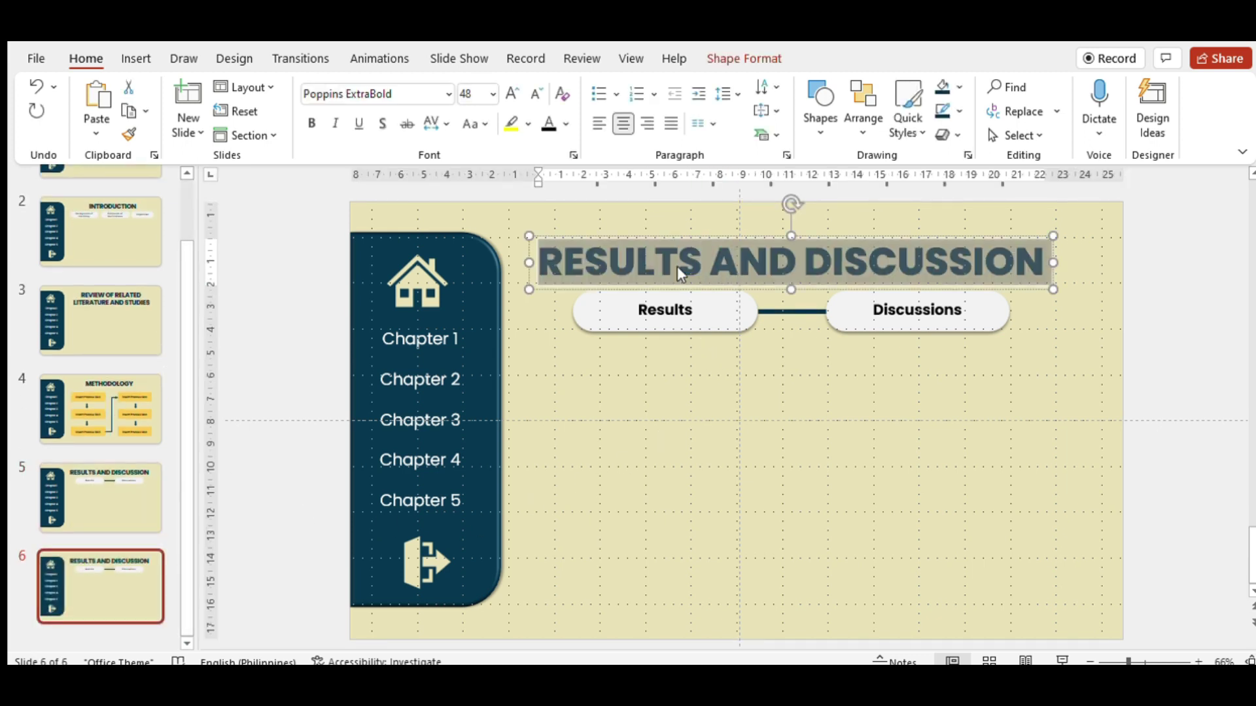
type("Su")
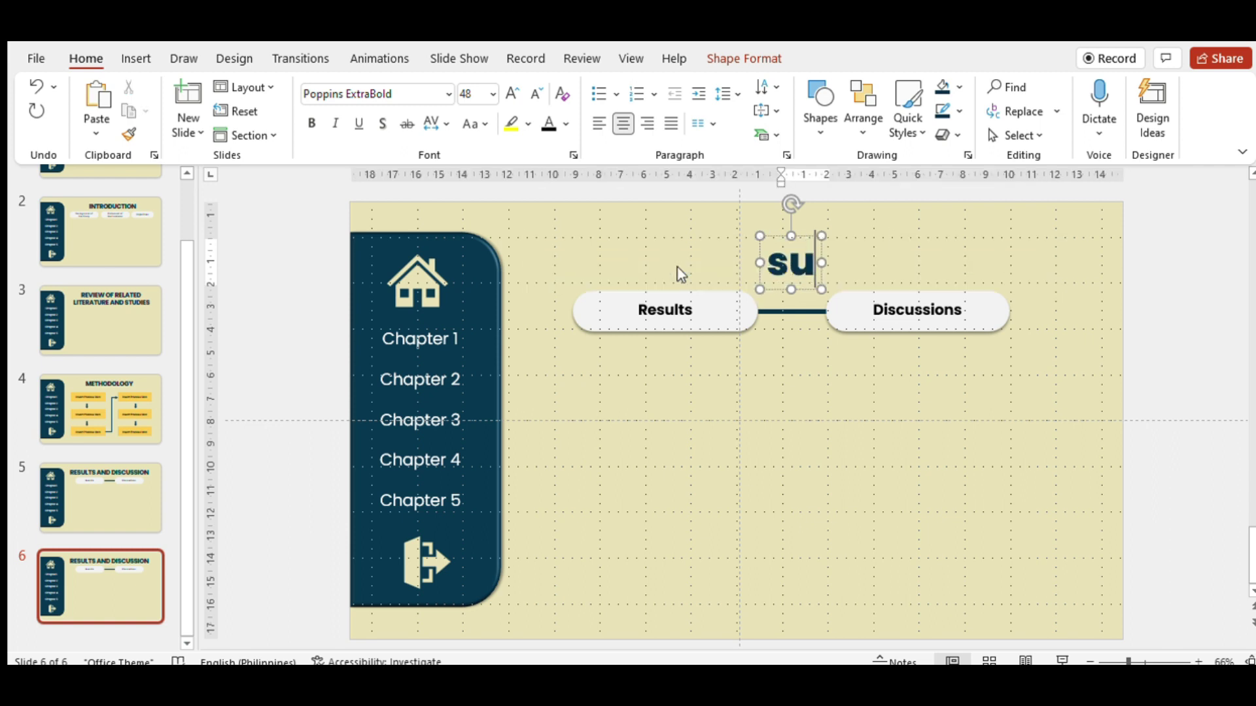
key("BackSpace")
key("BackSpace")
type("SUMMAN")
key("BackSpace")
type("RY C")
key("BackSpace")
key("BackSpace")
type(", CONCLUSIONS")
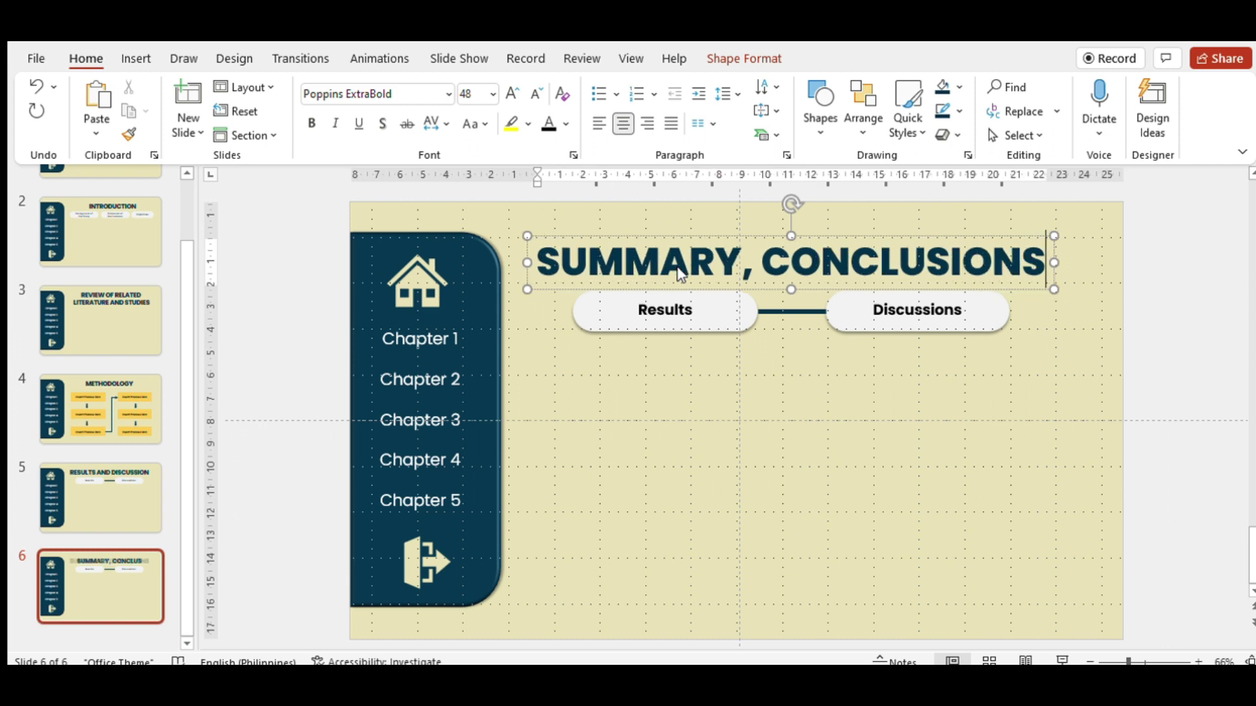
Move the Results and Discussions boxes lower on the slide
left_click(650, 370)
left_click(686, 327)
left_click(847, 322, "shift")
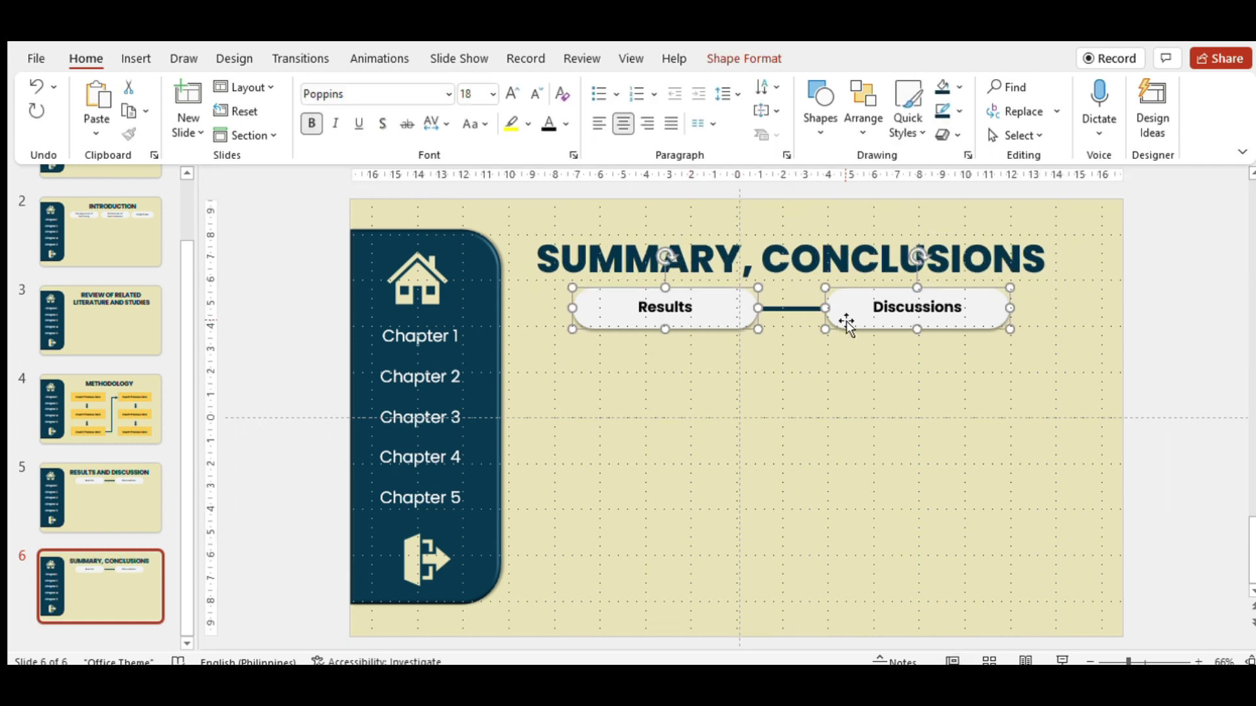
left_click_drag(842, 322, 842, 421)
Append ', AND RECOMMENDATIONS' to the title after CONCLUSIONS
left_click(961, 261)
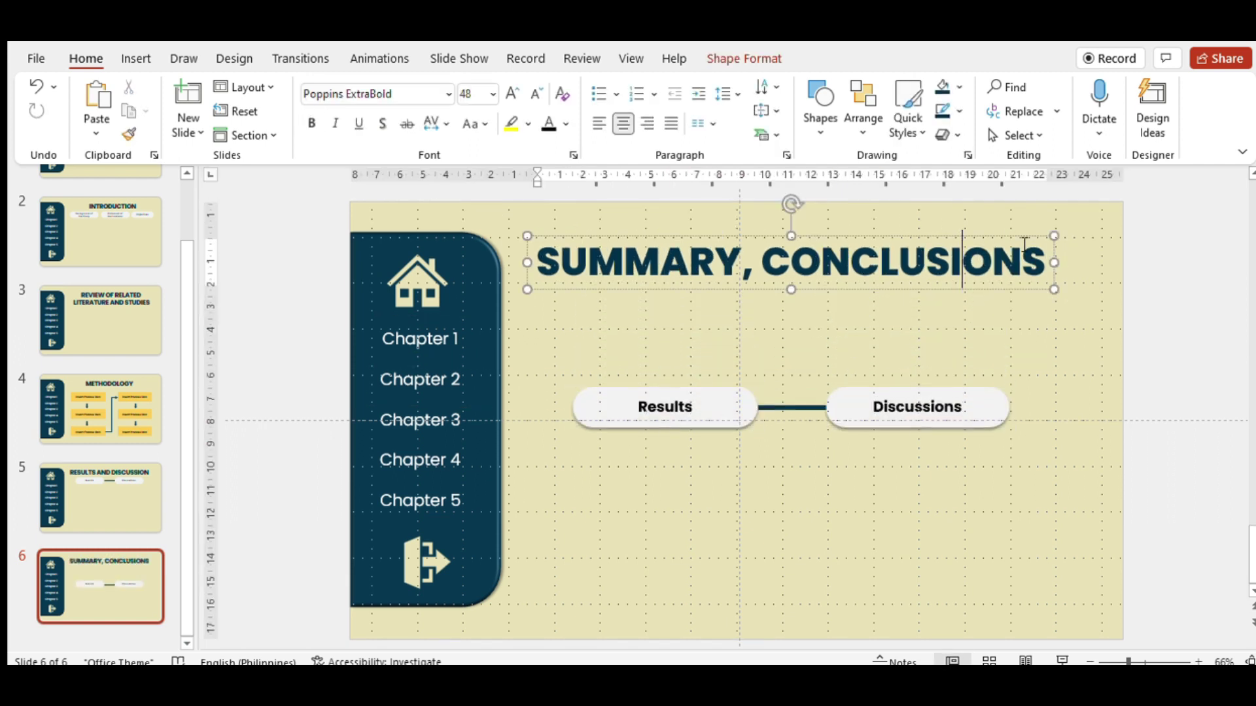
left_click(1045, 262)
type(",")
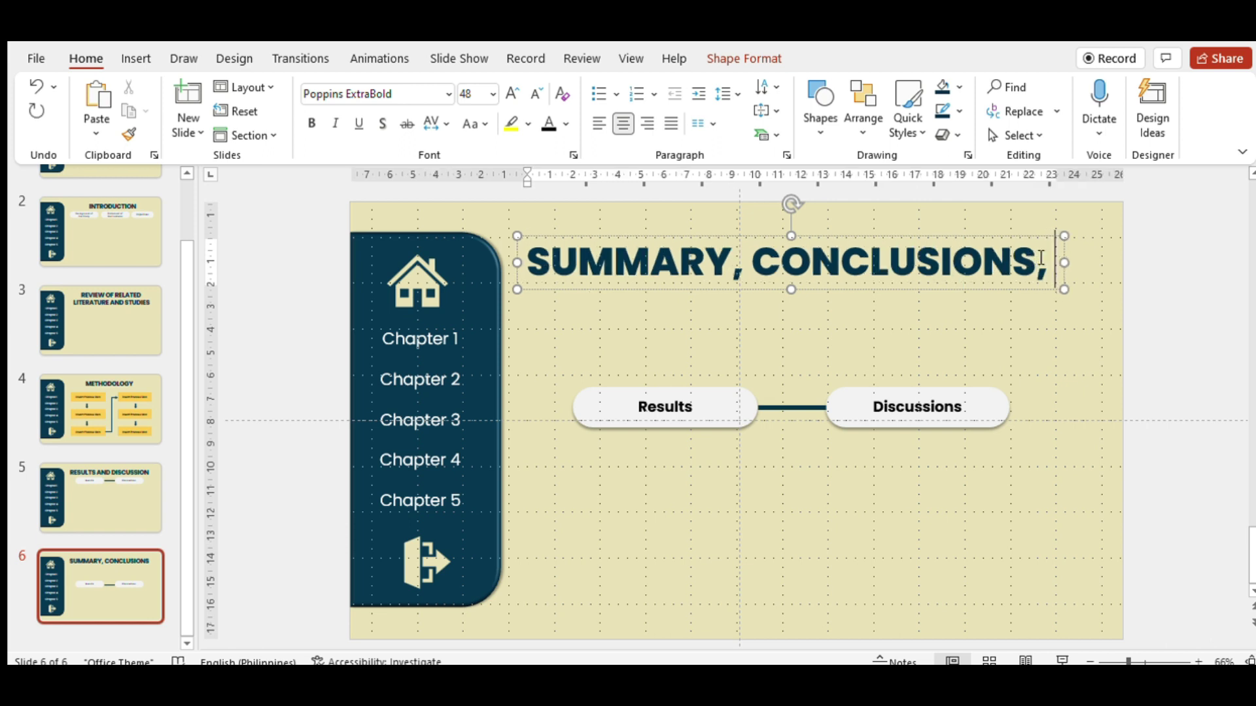
type(" AND RECOM")
key("BackSpace")
key("BackSpace")
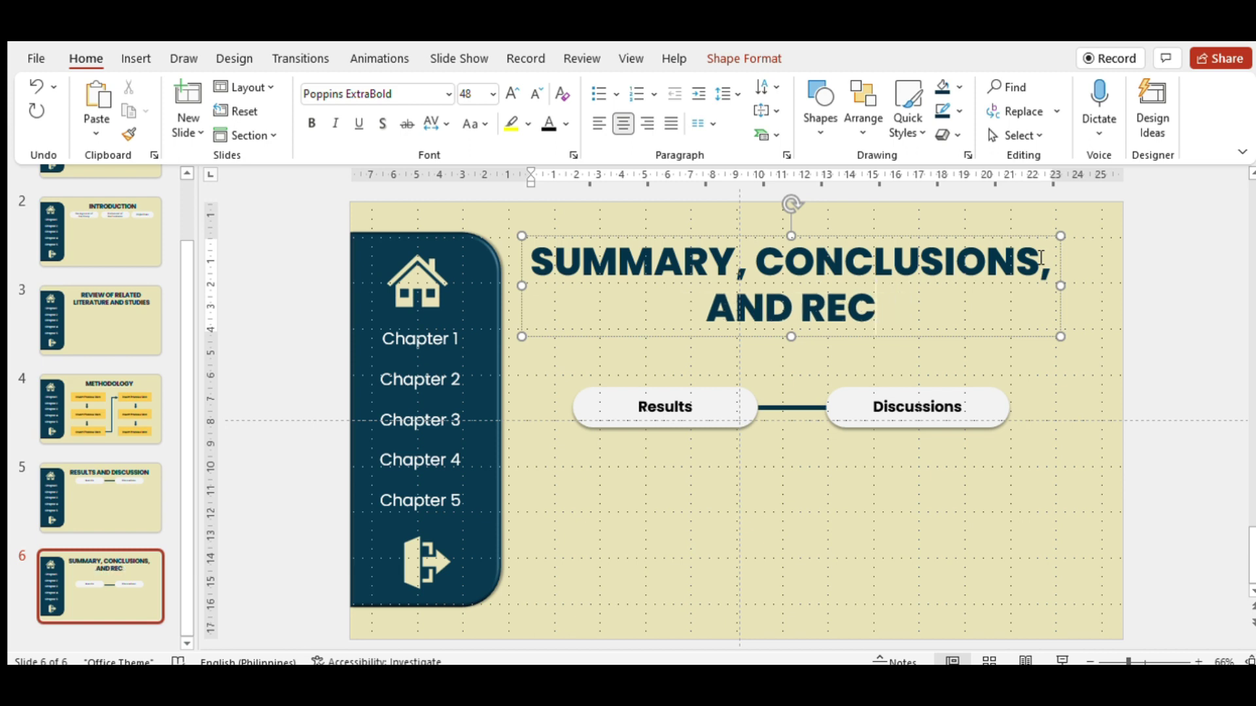
type("OMMENDATIONS")
left_click(832, 386)
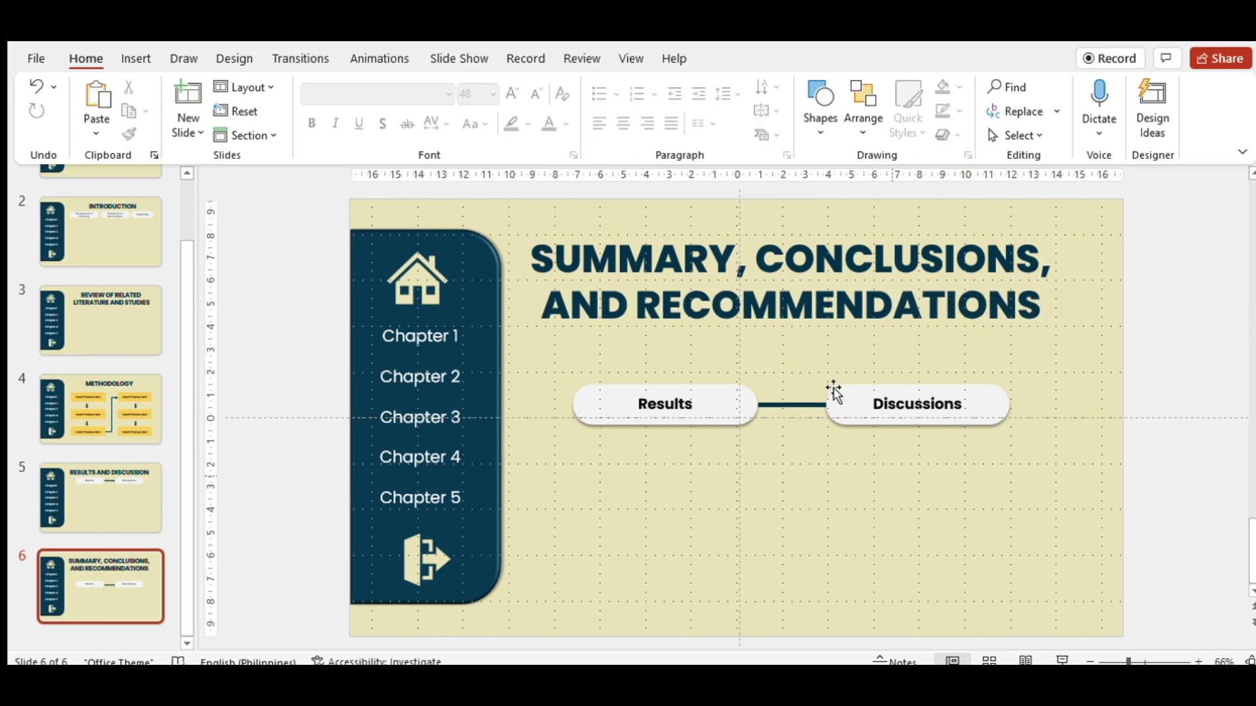
double_click(789, 308)
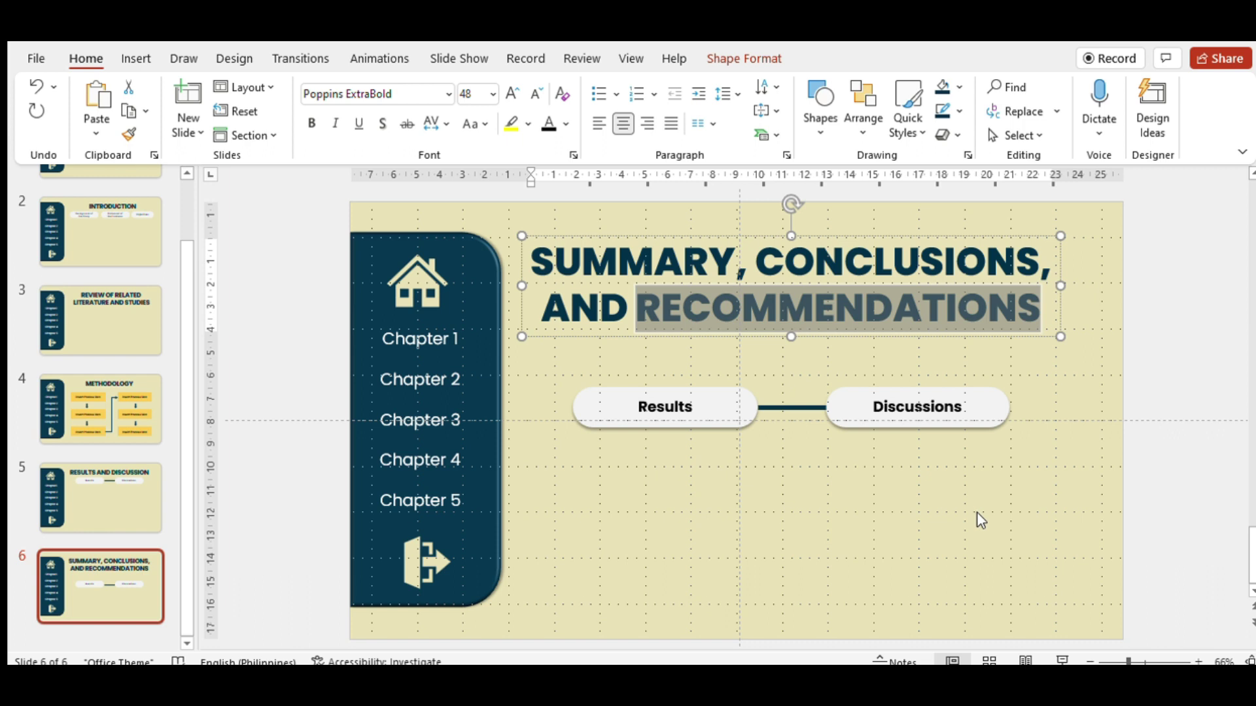
Delete the Discussions box and its connecting line, moving Results up under the title
left_click(706, 487)
mouse_move(717, 432)
left_mouse_down()
mouse_move(695, 396)
mouse_move(666, 399)
left_mouse_up()
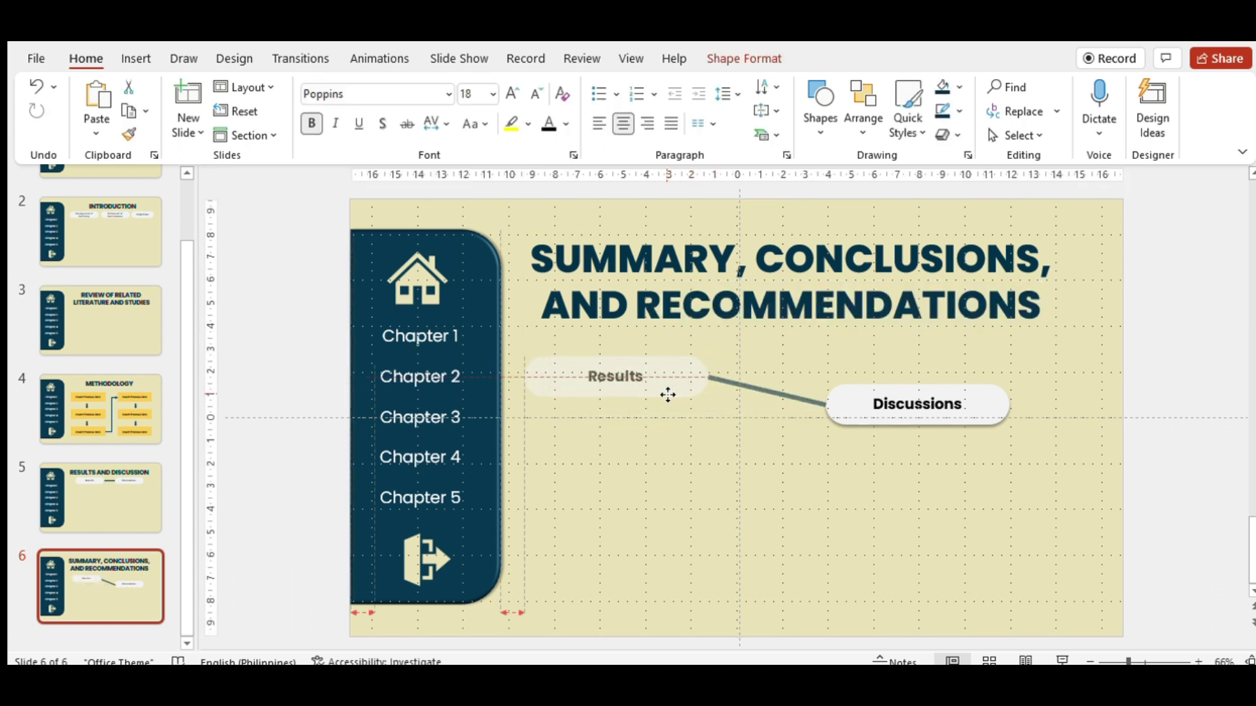
left_click(805, 442)
left_click(853, 426)
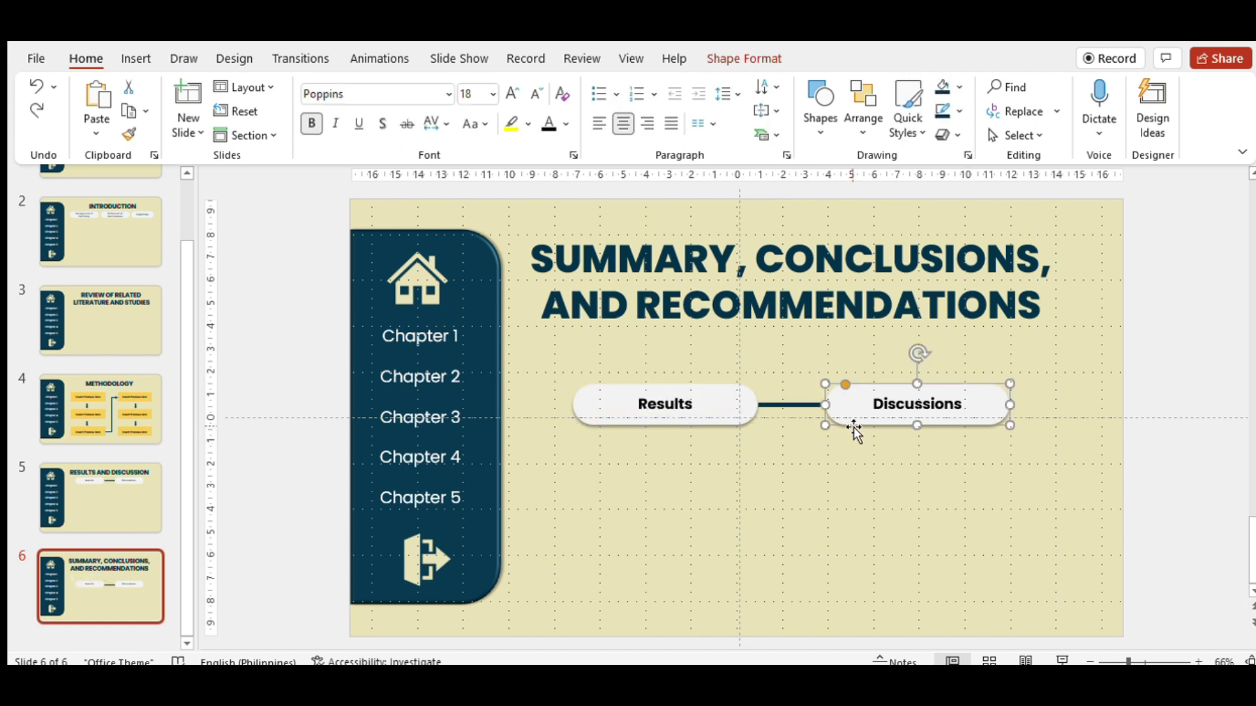
key("Delete")
left_click(796, 407)
key("Delete")
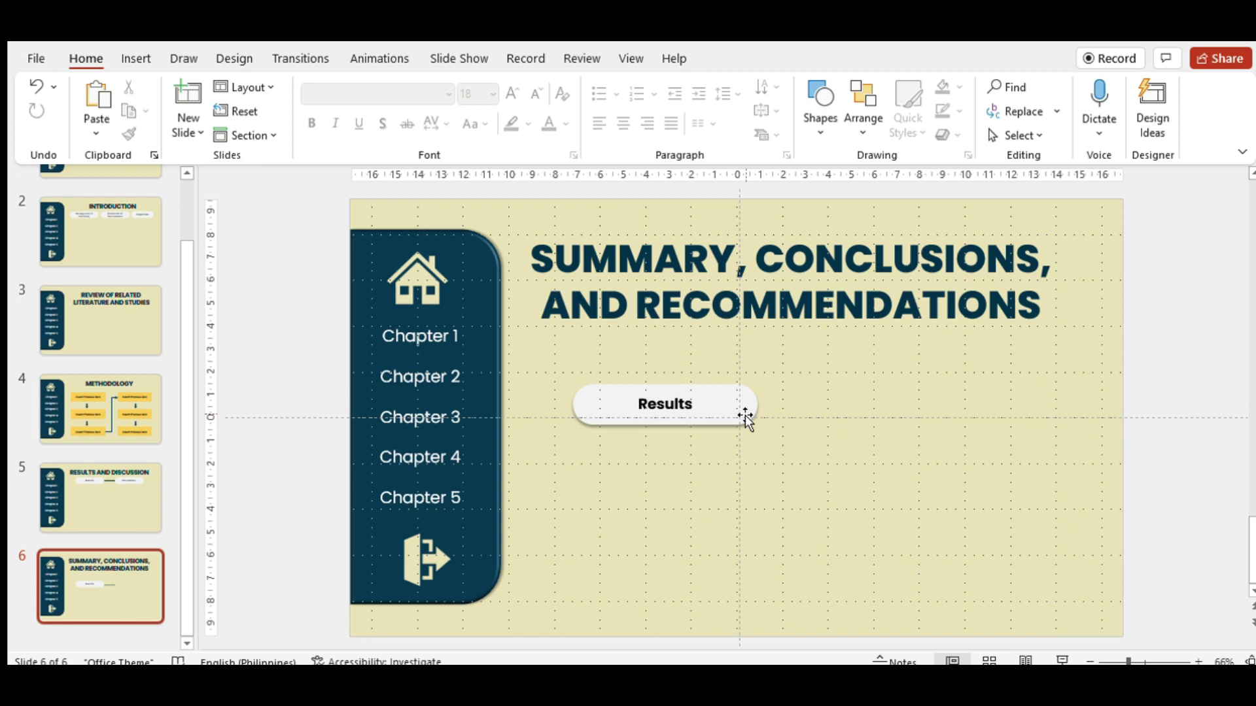
left_click_drag(743, 415, 690, 373)
Left-align the title, line the Results box up with it, and paste a copy below
left_click(743, 298)
key("ctrl+a")
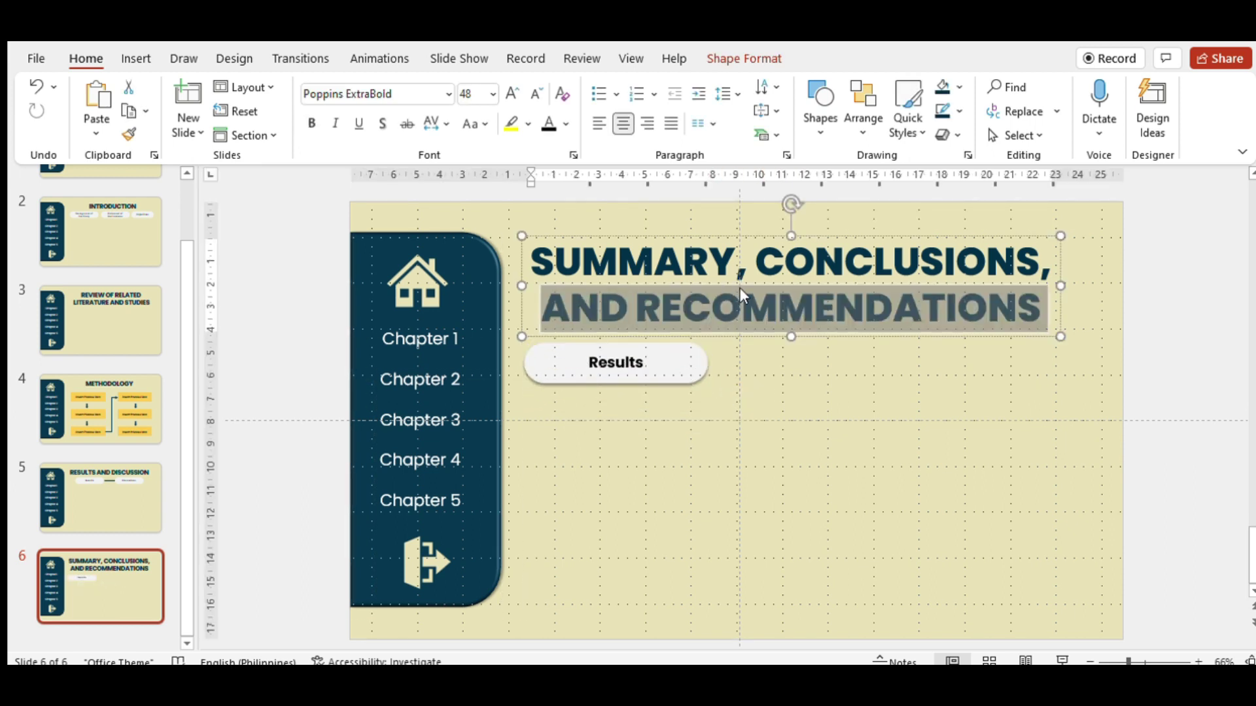
left_click(599, 124)
left_click(813, 358)
left_click_drag(659, 385, 659, 391)
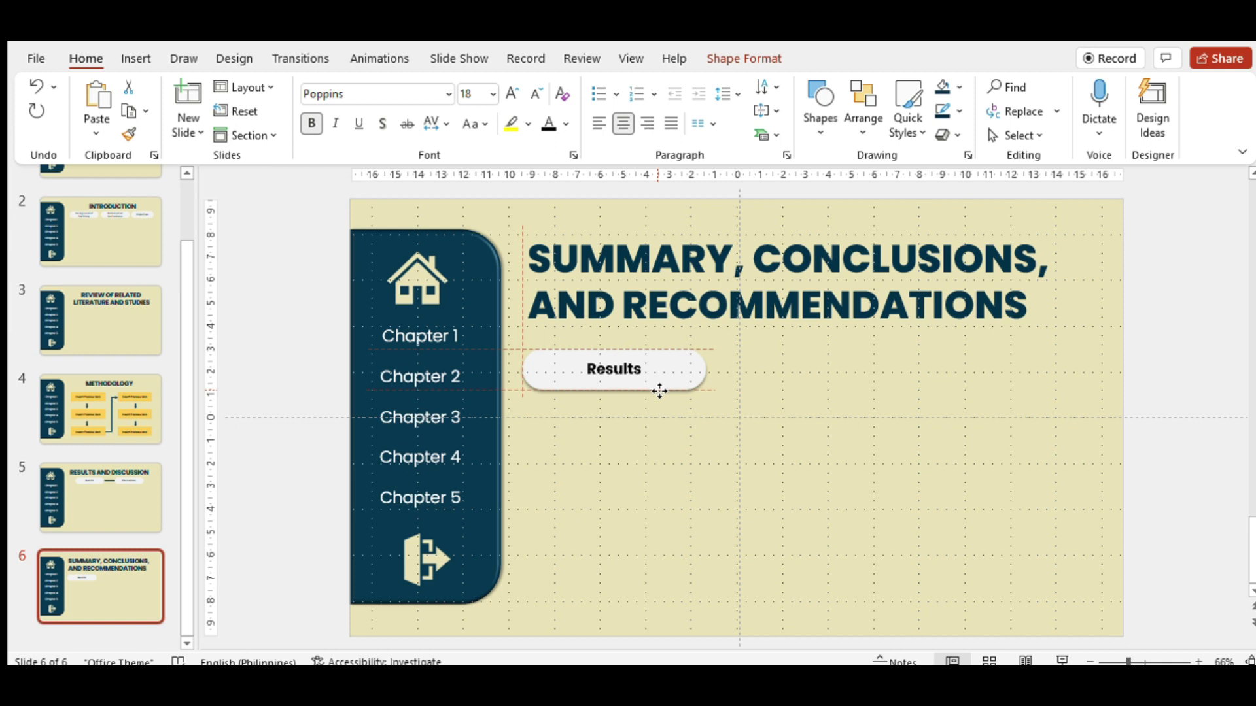
left_click_drag(659, 391, 656, 545)
key("ctrl+v")
key("ctrl+v")
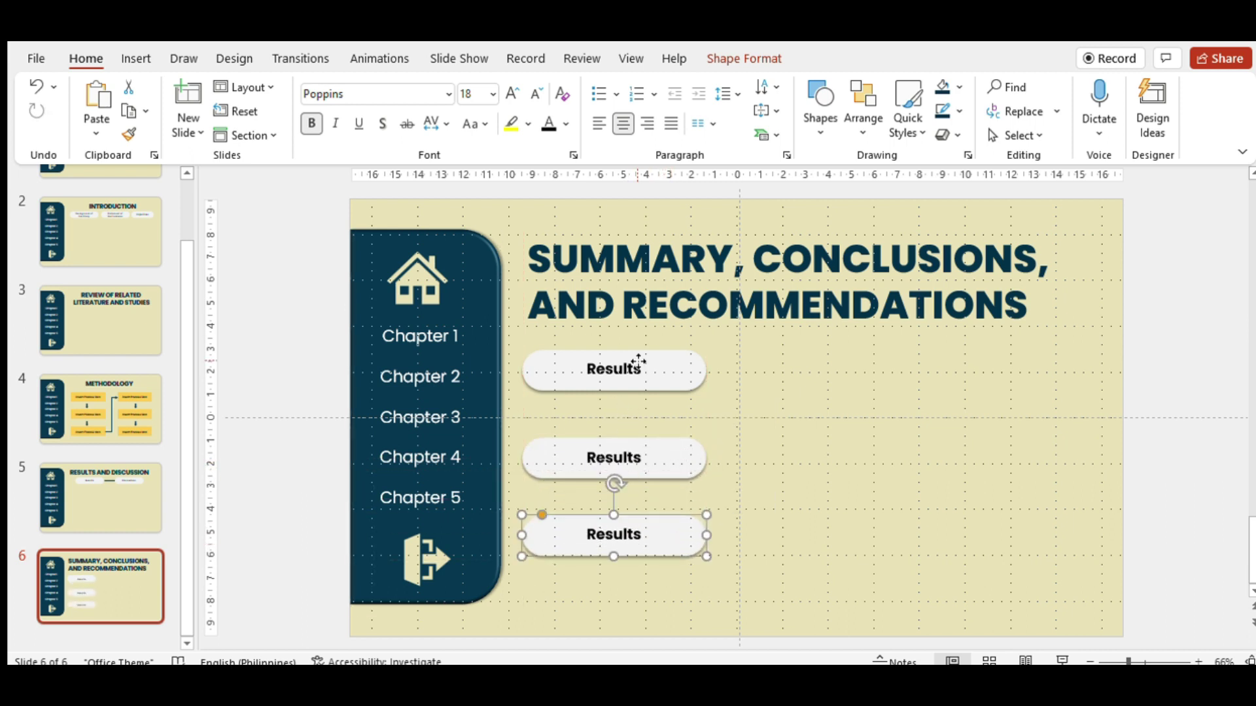
Relabel the three stacked boxes Summary, Conclusions and Recommendations
left_click(638, 362)
double_click(621, 362)
type("sUMM")
key("BackSpace")
key("BackSpace")
type("mmary")
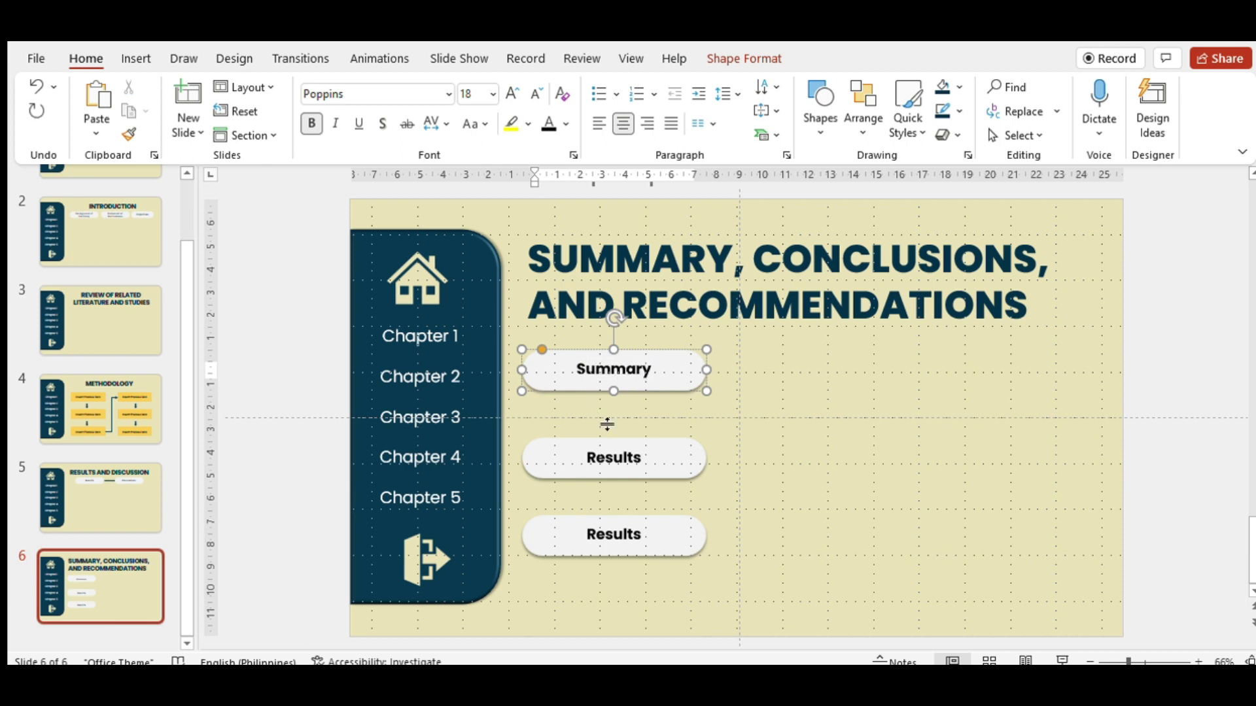
left_click(611, 457)
double_click(612, 458)
type("conclusions")
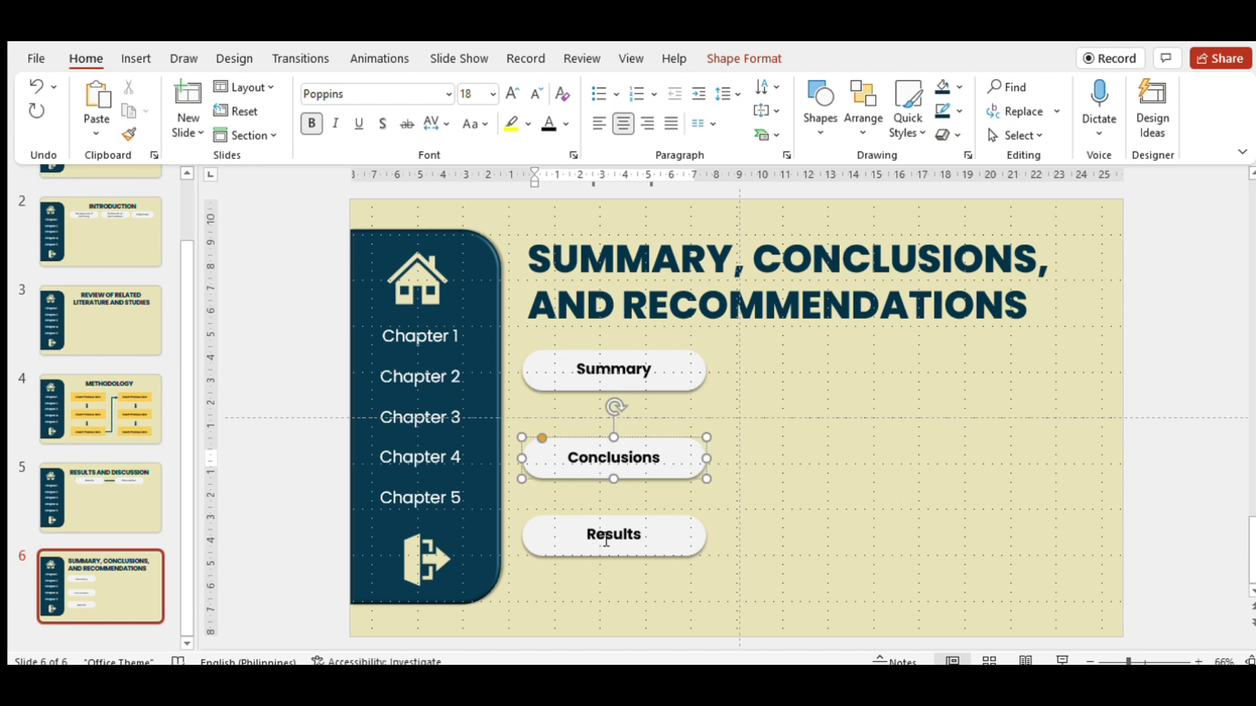
left_click(606, 540)
double_click(603, 538)
type("Re")
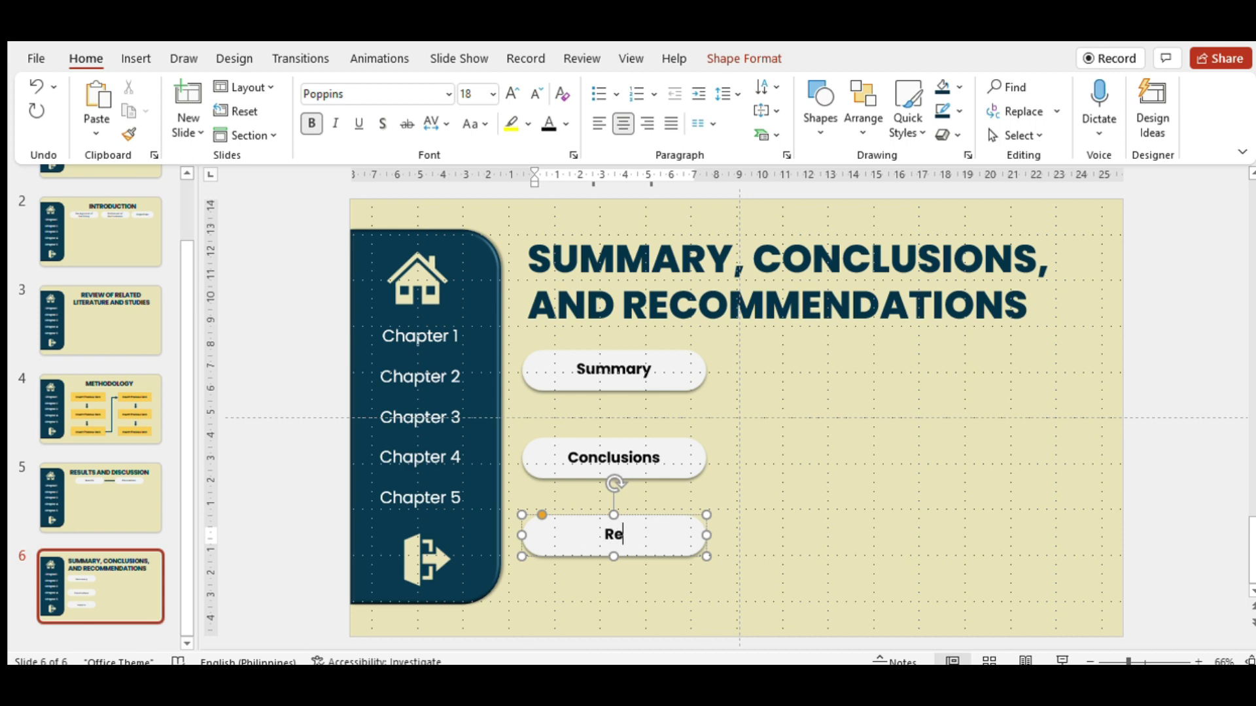
key("BackSpace")
type("commendations")
left_click(736, 510)
Resize the three boxes together to a matching width
left_click(682, 462)
left_click(677, 376, "shift")
left_click(694, 543, "shift")
mouse_move(712, 458)
left_mouse_down()
mouse_move(682, 466)
mouse_move(709, 466)
left_mouse_up()
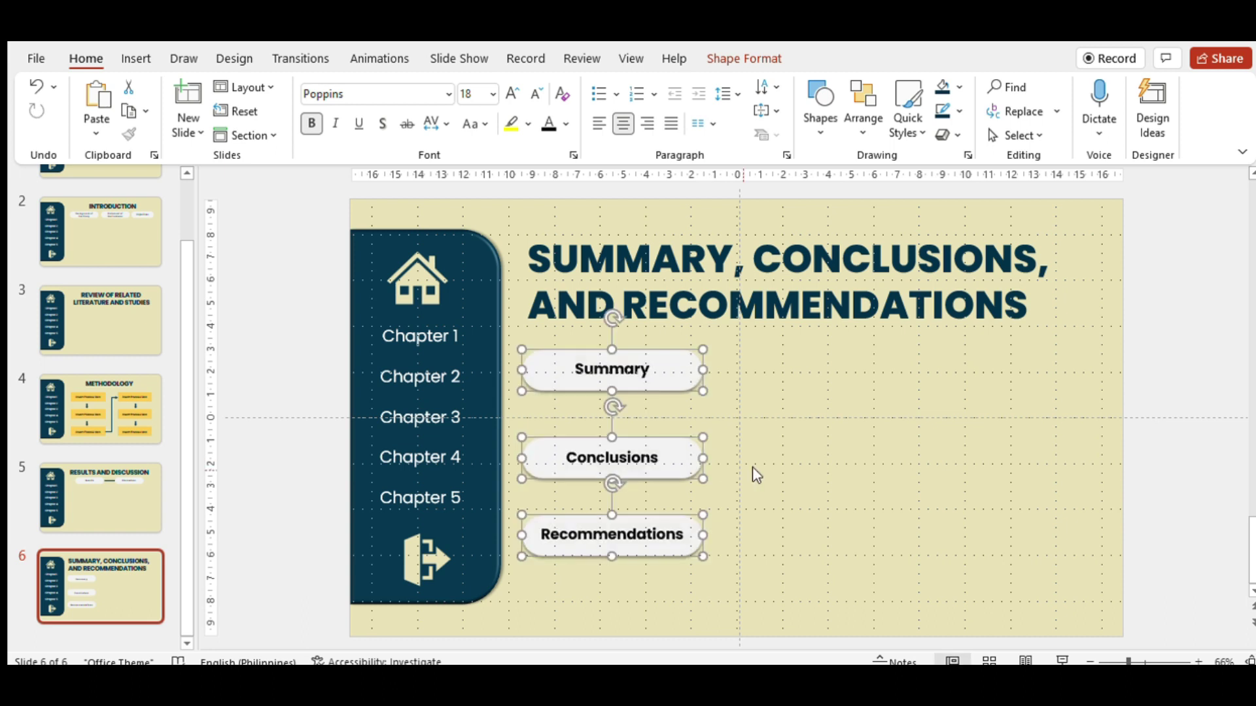
left_click(766, 475)
Shift the Summary, Conclusions and Recommendations boxes down together
left_click(638, 391)
left_click(636, 458, "shift")
left_click(645, 523, "shift")
left_click(745, 59)
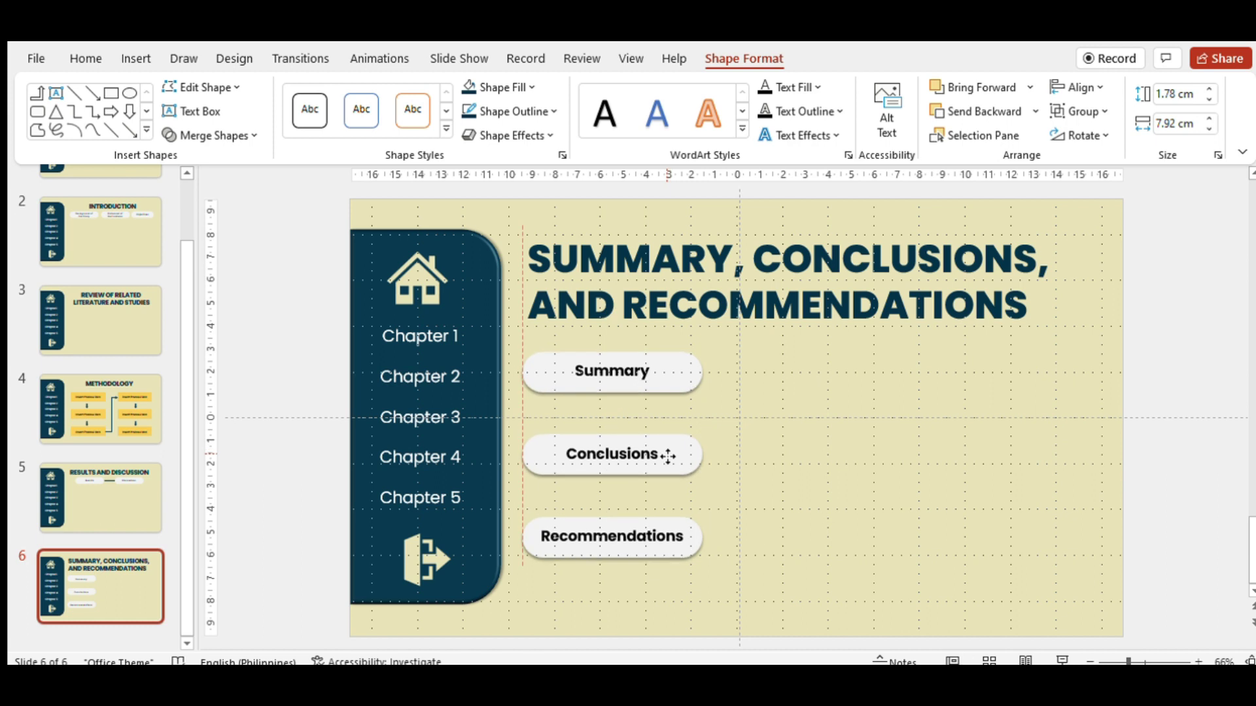
left_click_drag(670, 451, 669, 469)
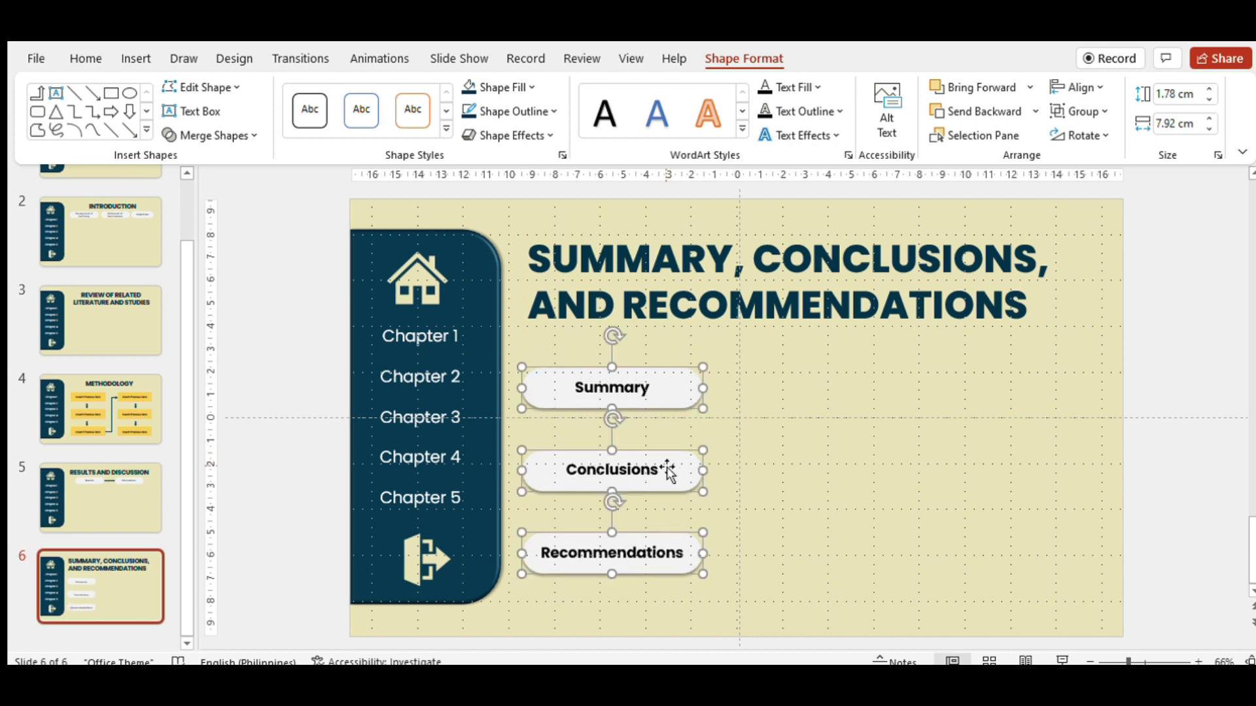
left_click(788, 432)
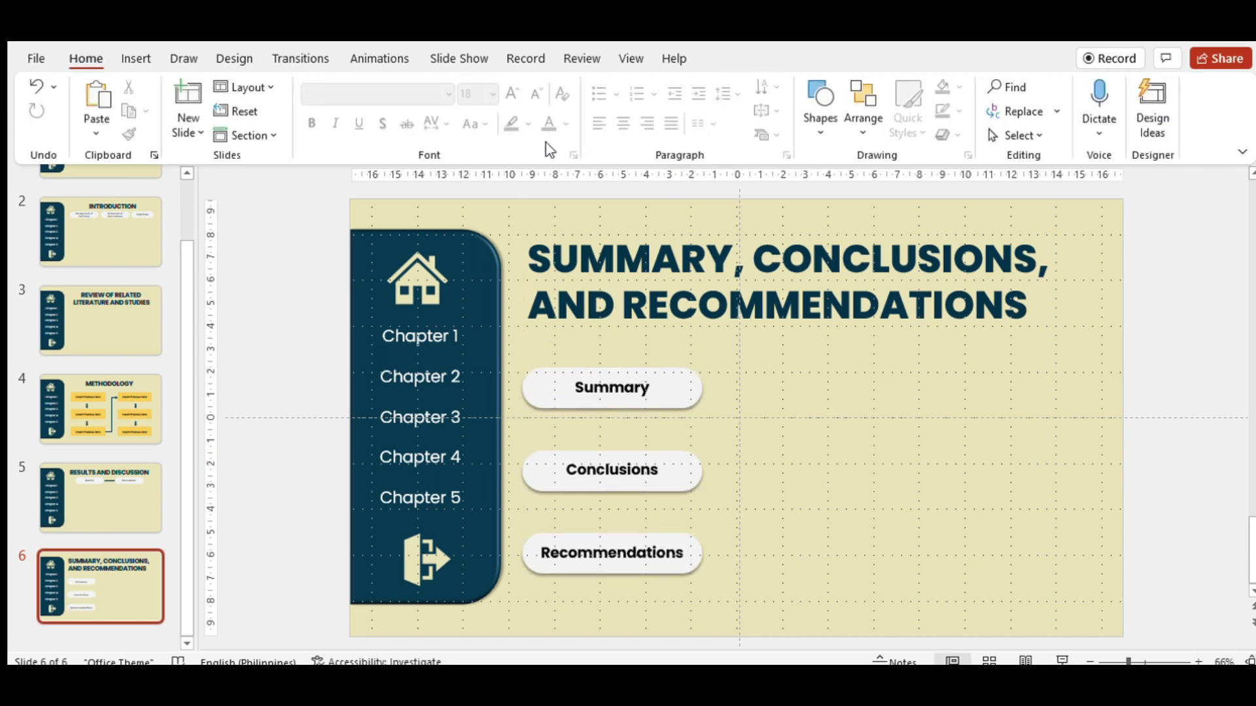
Draw a vertical line connecting Summary down to Conclusions
left_click(136, 60)
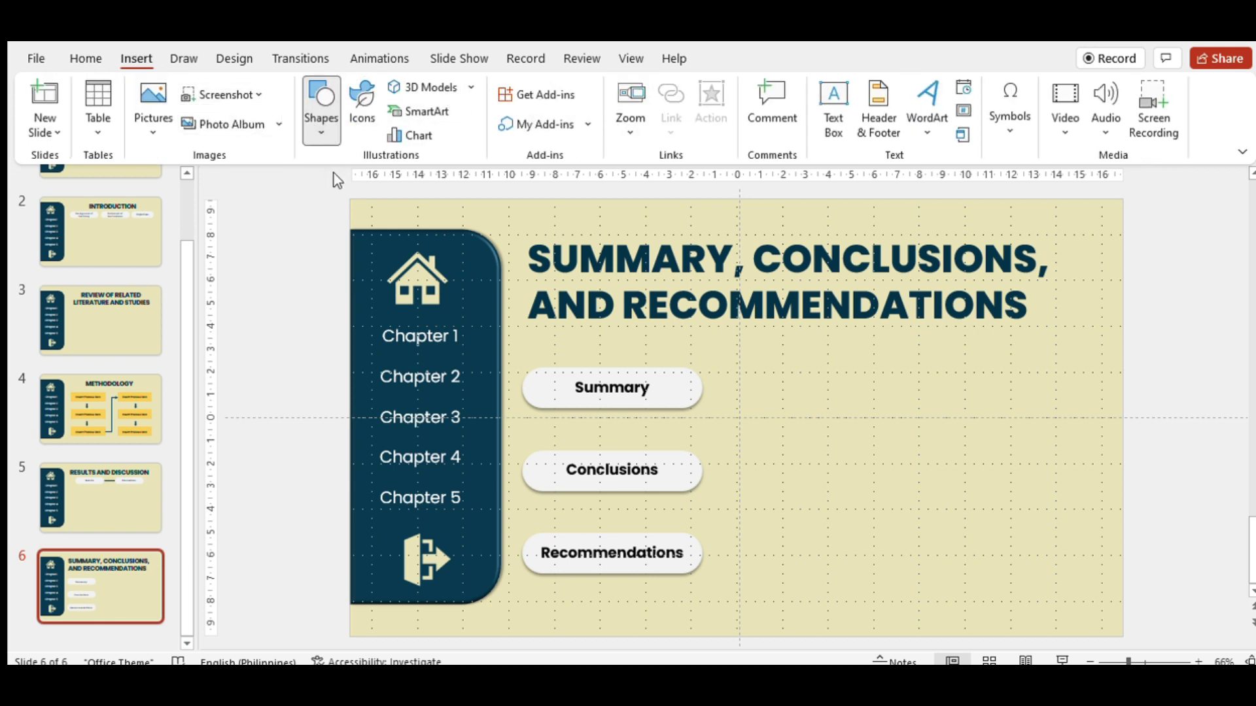
left_click_drag(612, 410, 614, 463)
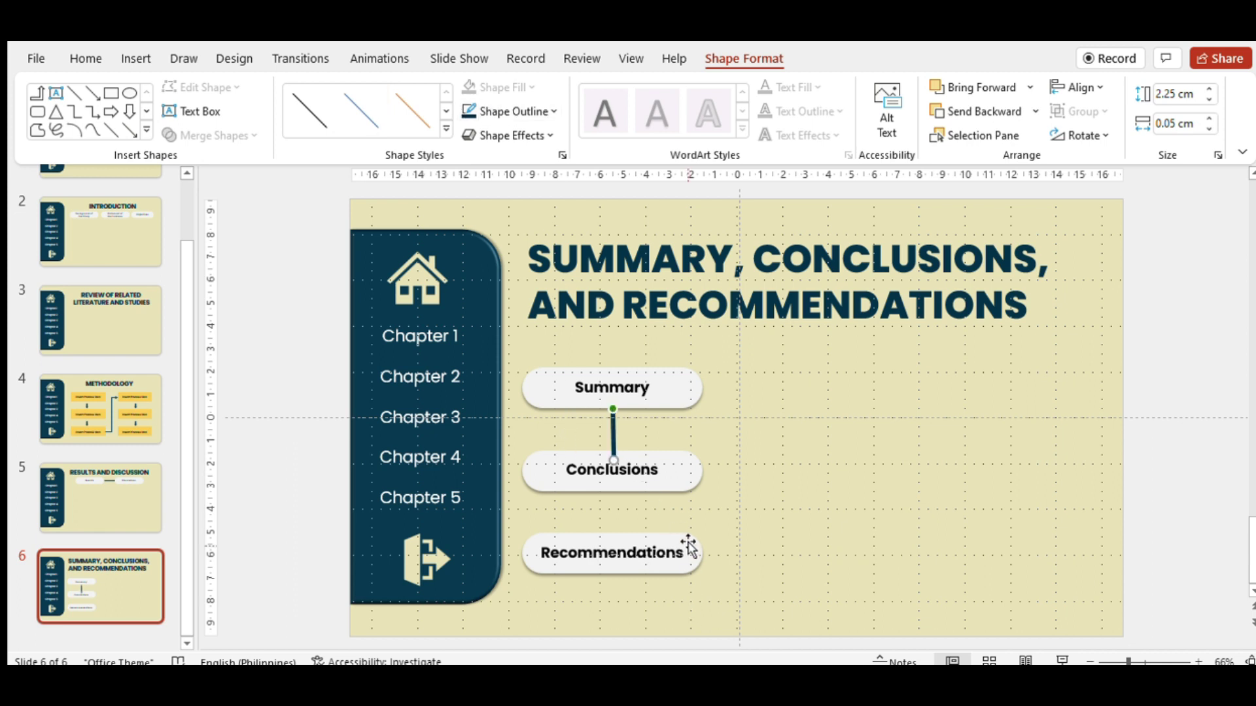
left_click(669, 520)
left_click_drag(613, 461, 613, 450)
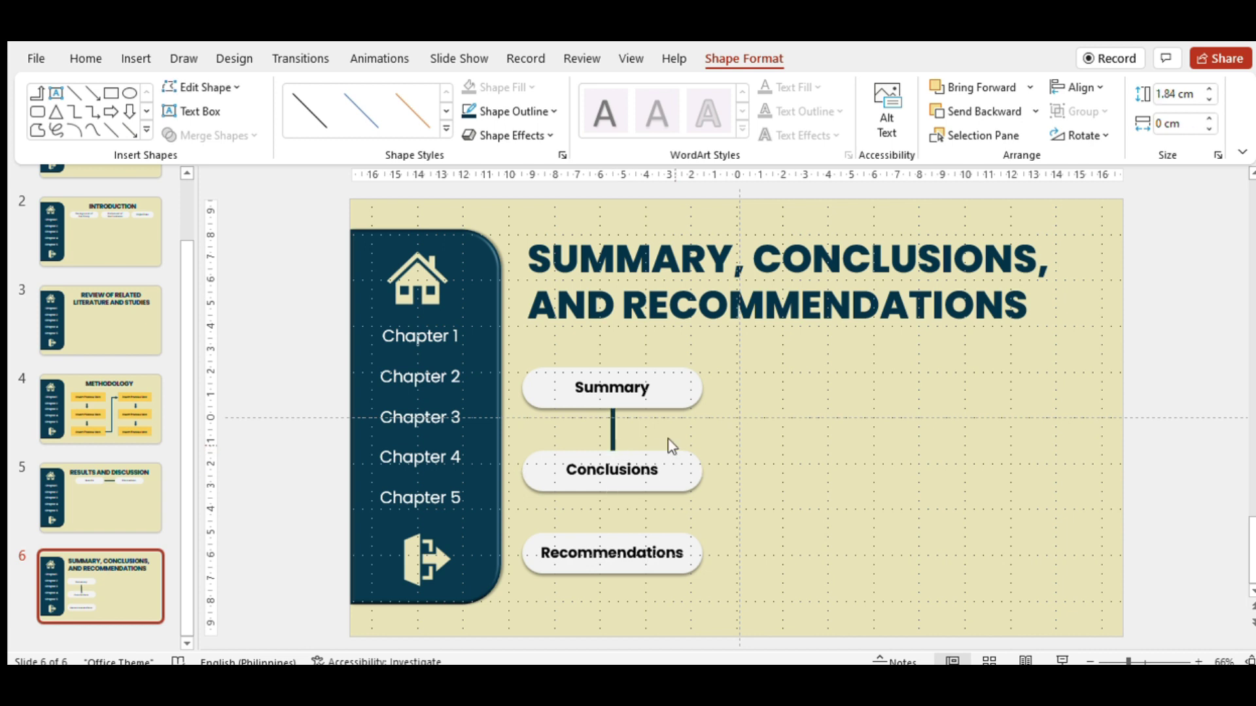
left_click(627, 523)
Draw a line from Conclusions to Recommendations with the same thick dark style
left_click(614, 478)
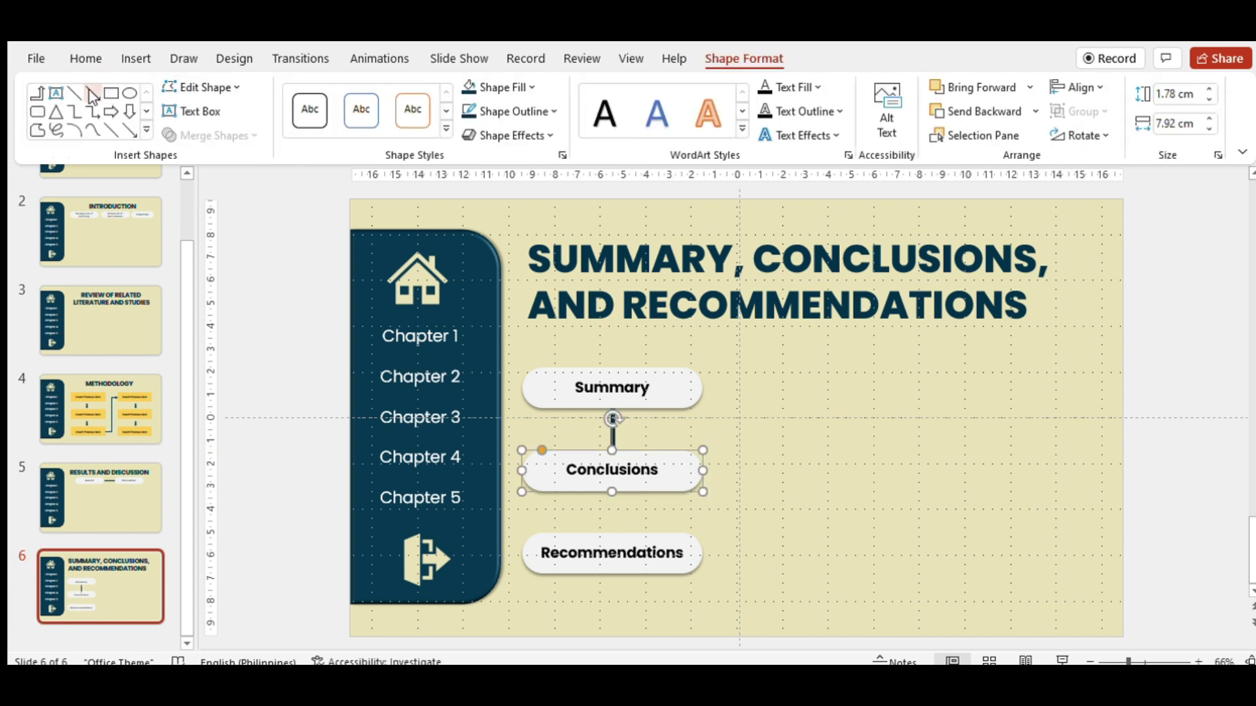
left_click(75, 93)
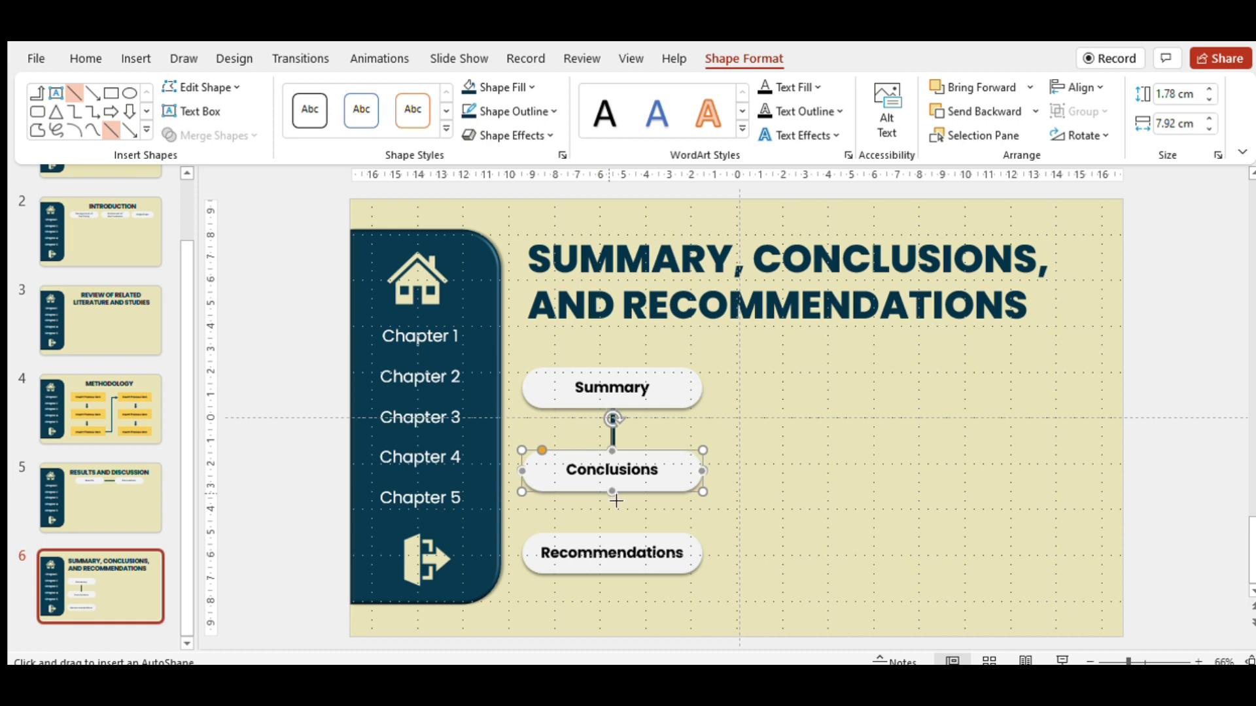
left_click_drag(620, 499, 615, 540)
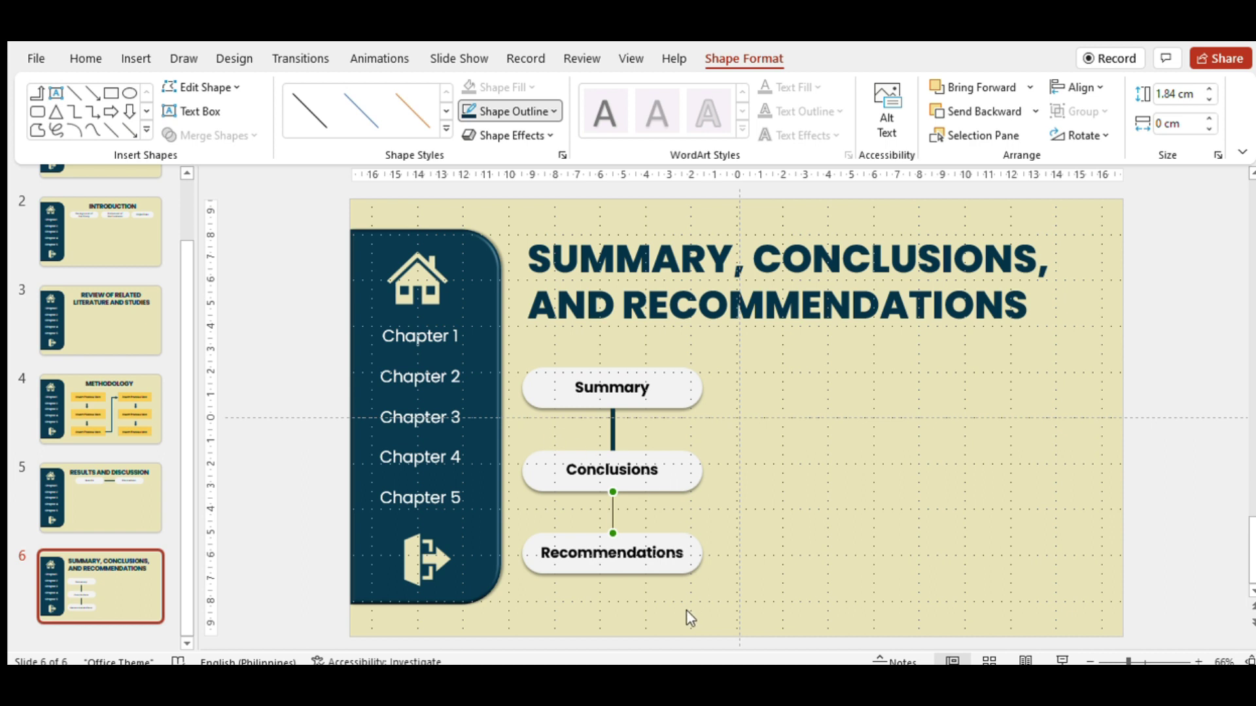
key("ctrl+shift+v")
left_click(773, 469)
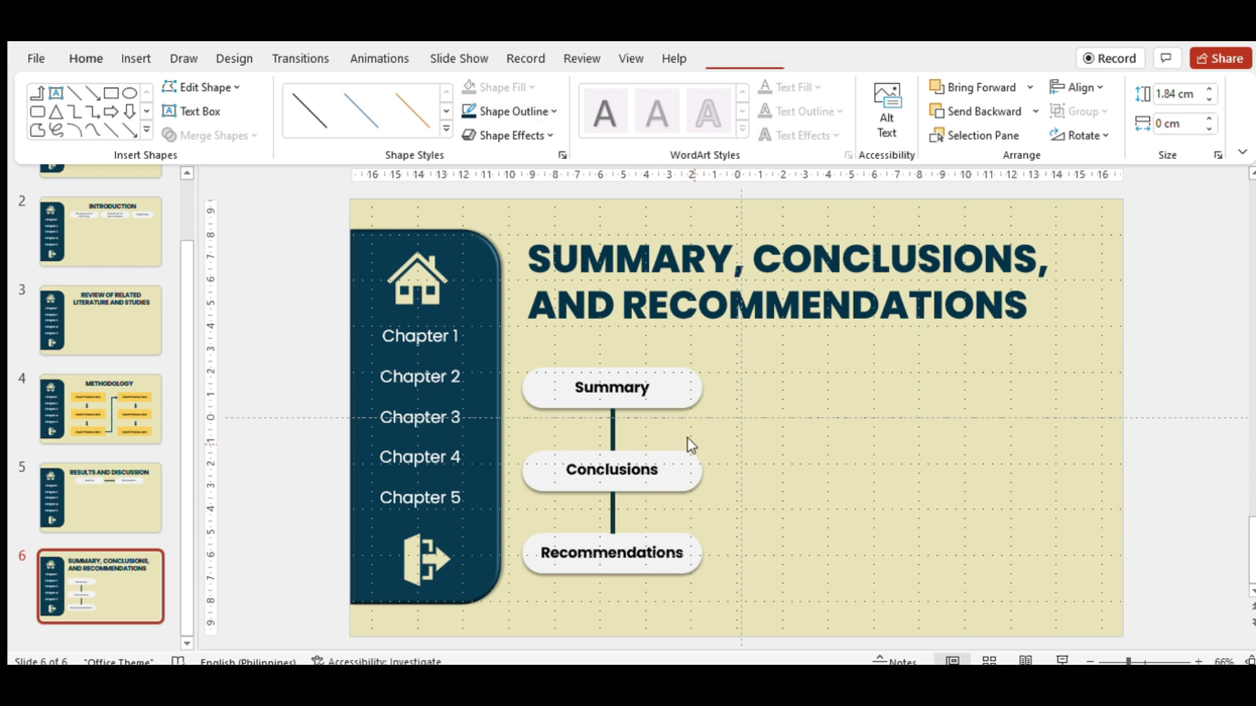